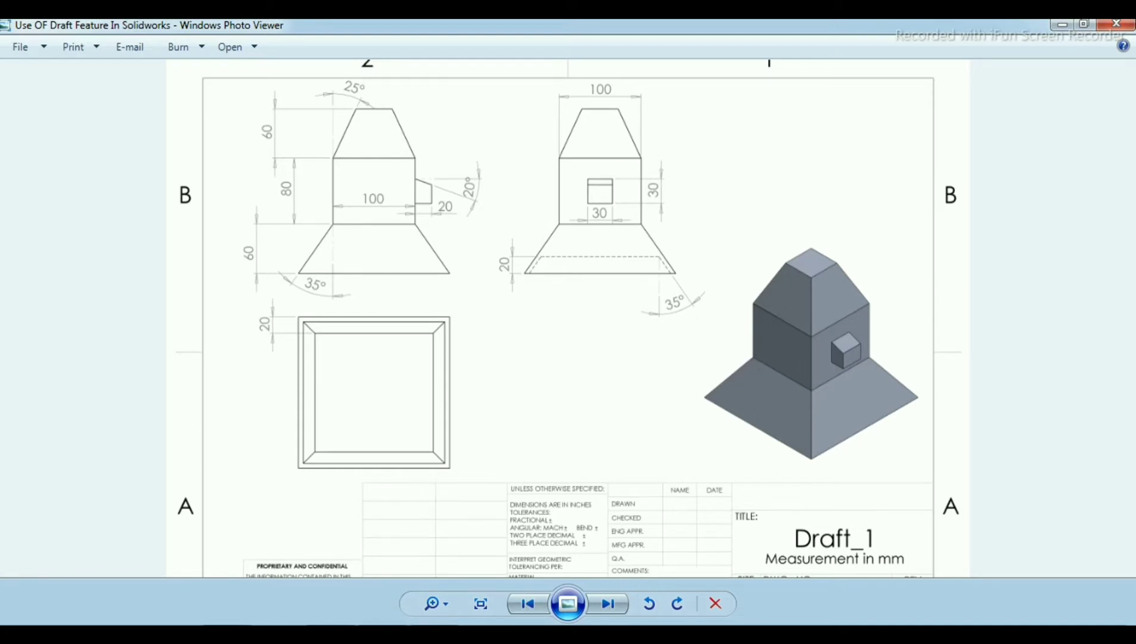
# - Switch from the reference drawing to SOLIDWORKS and start a sketch on the Top Plane, viewed face-on
pyautogui.click(380, 544)
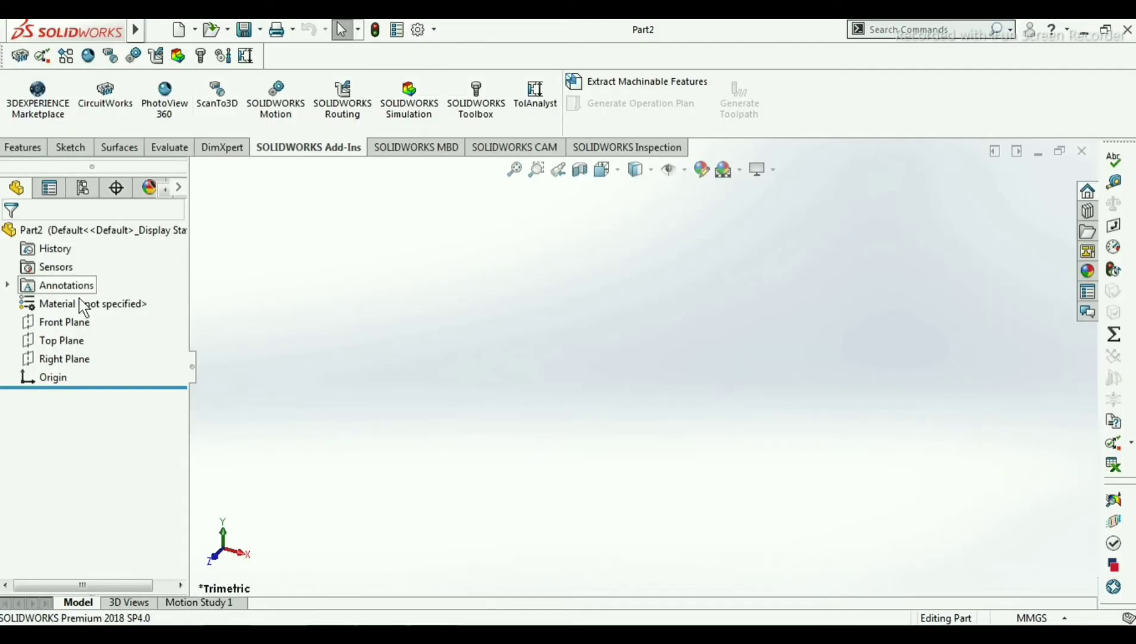
pyautogui.click(59, 337)
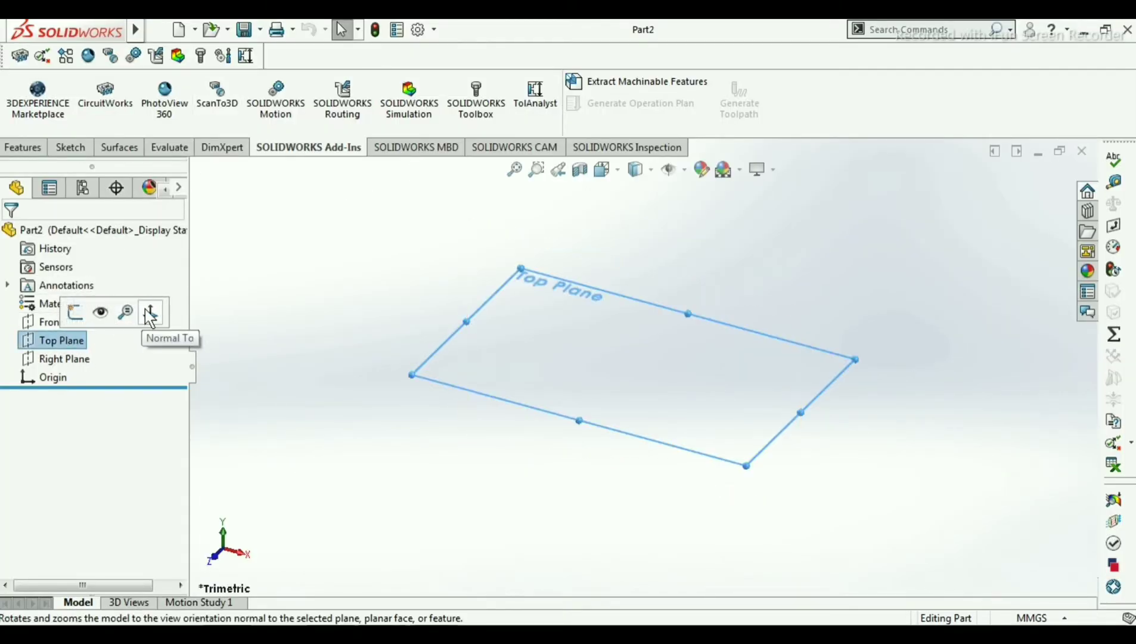
pyautogui.click(149, 312)
pyautogui.click(65, 149)
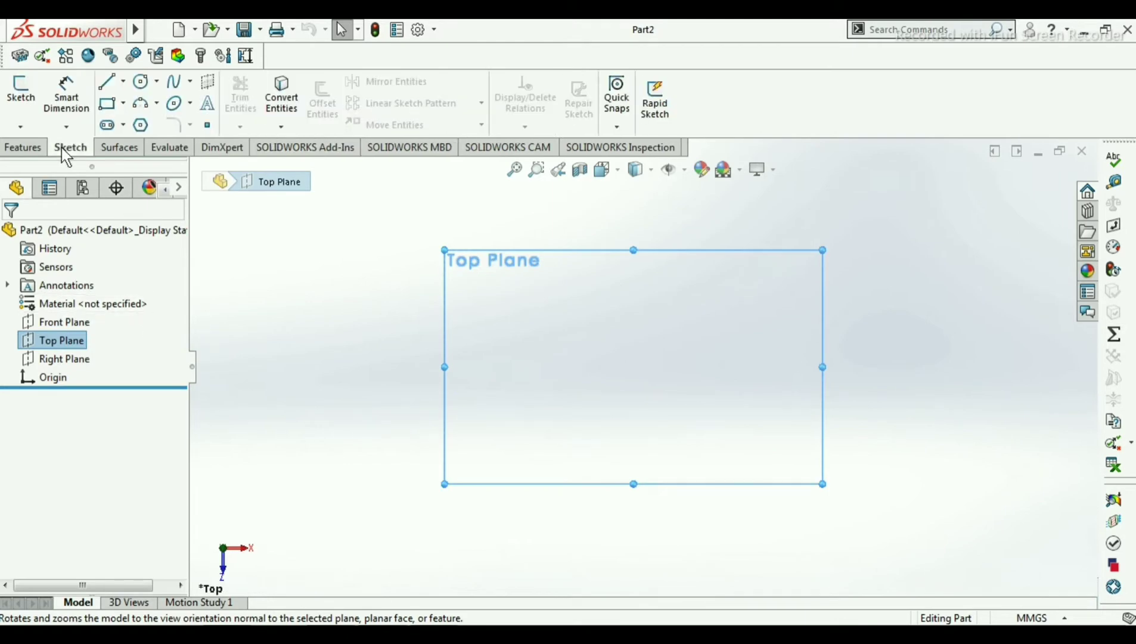
pyautogui.click(23, 92)
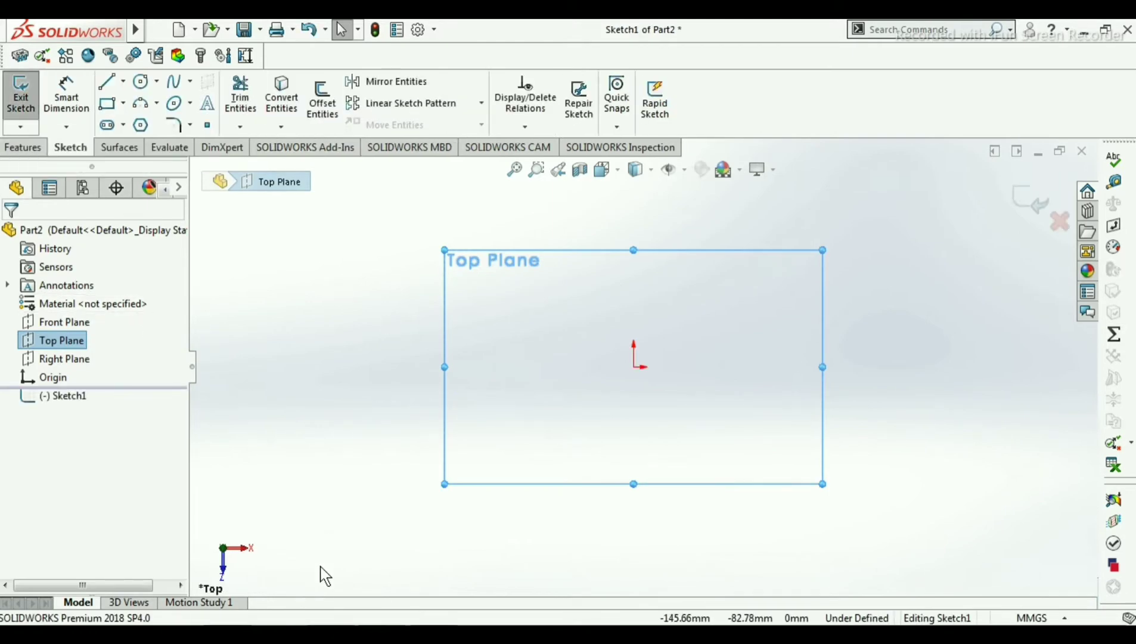
# - Check the reference drawing and sketch a center rectangle about 87 mm square, centred on the origin
pyautogui.hotkey('alt', 'Tab')
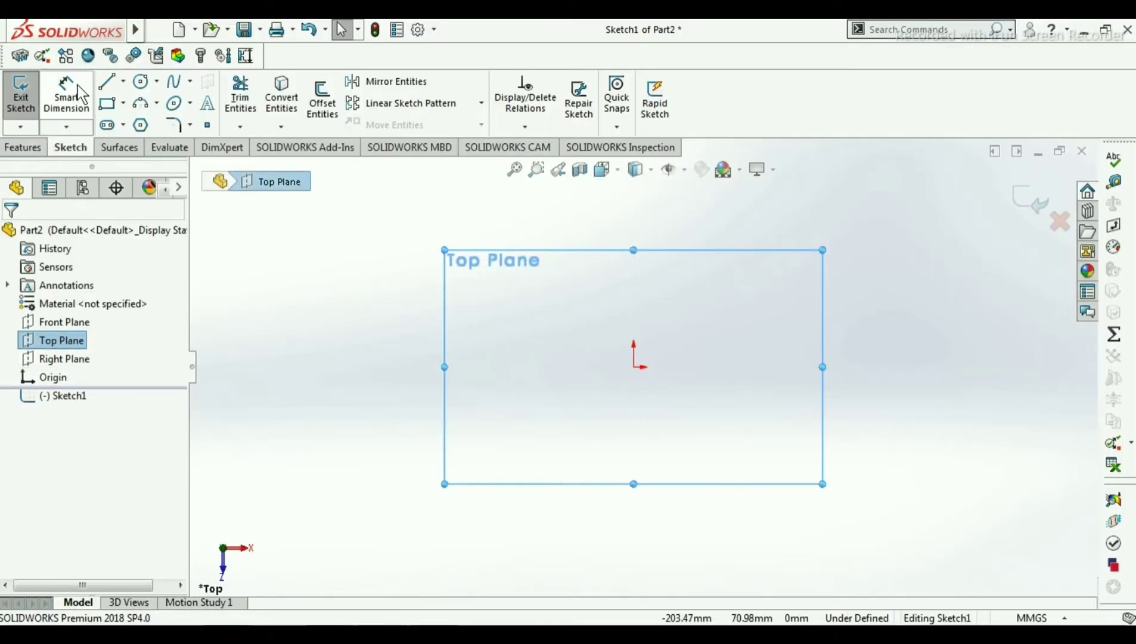
pyautogui.click(121, 103)
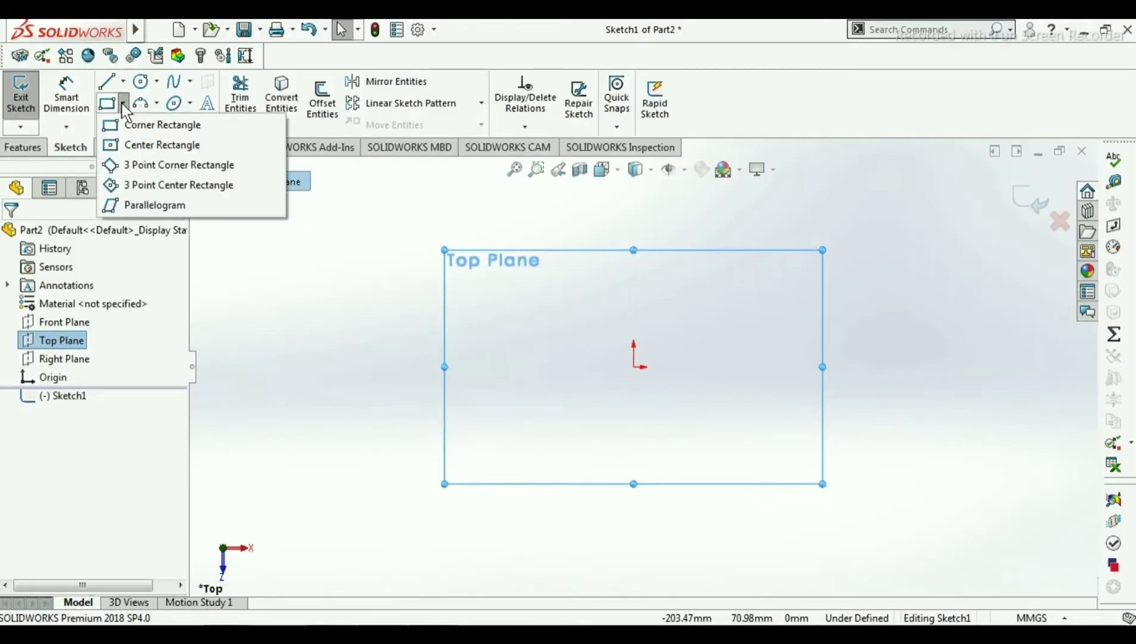
pyautogui.click(136, 146)
pyautogui.click(633, 366)
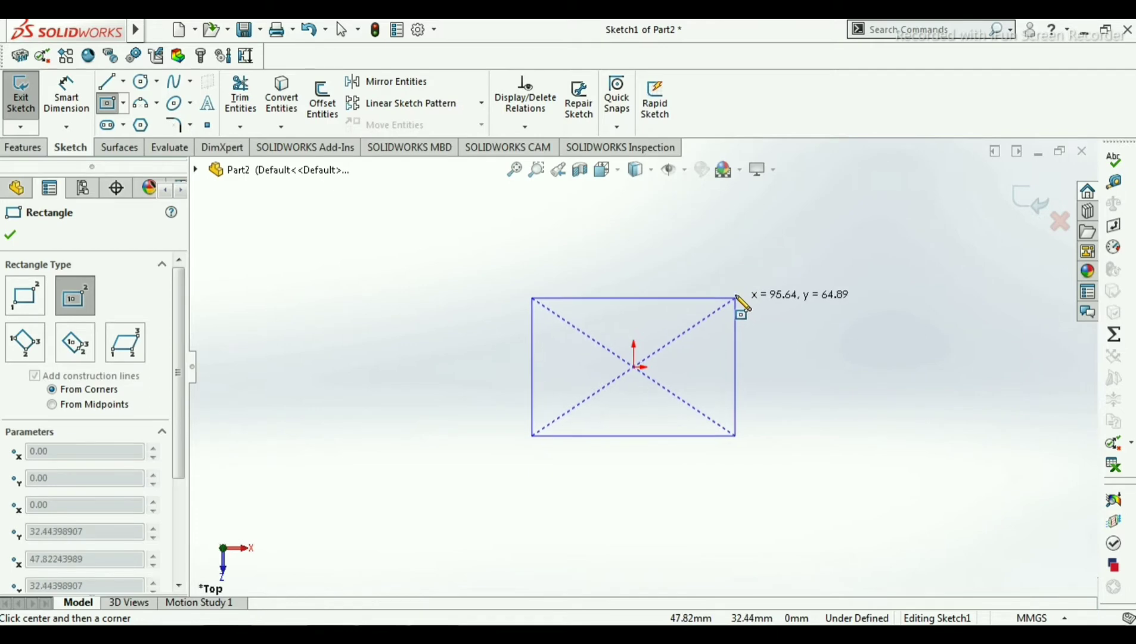
pyautogui.click(726, 274)
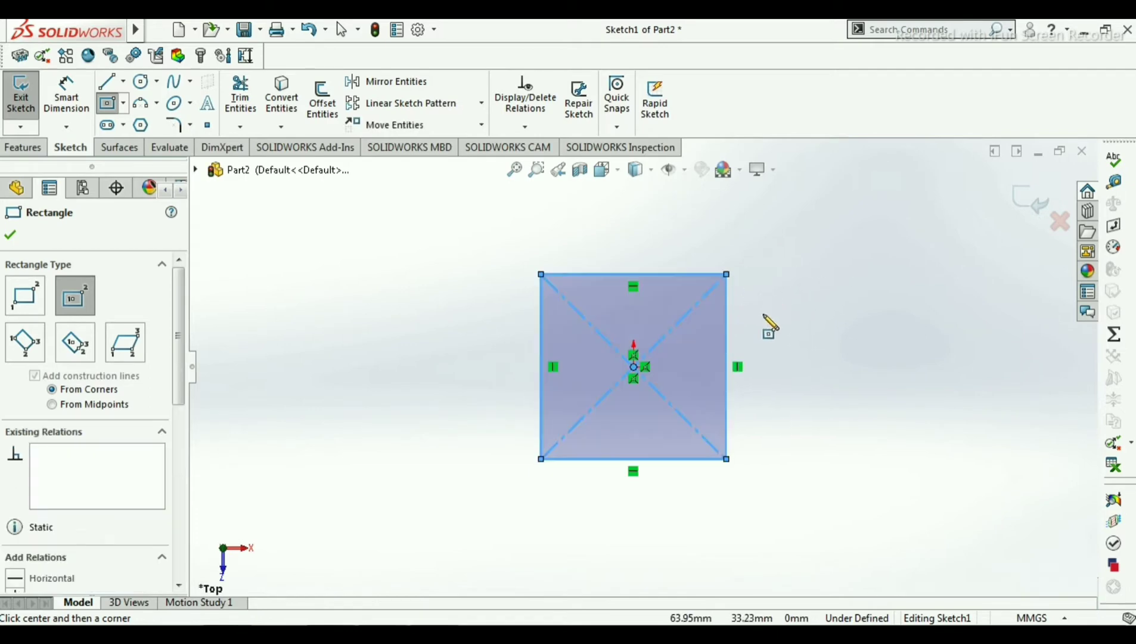
pyautogui.press('Escape')
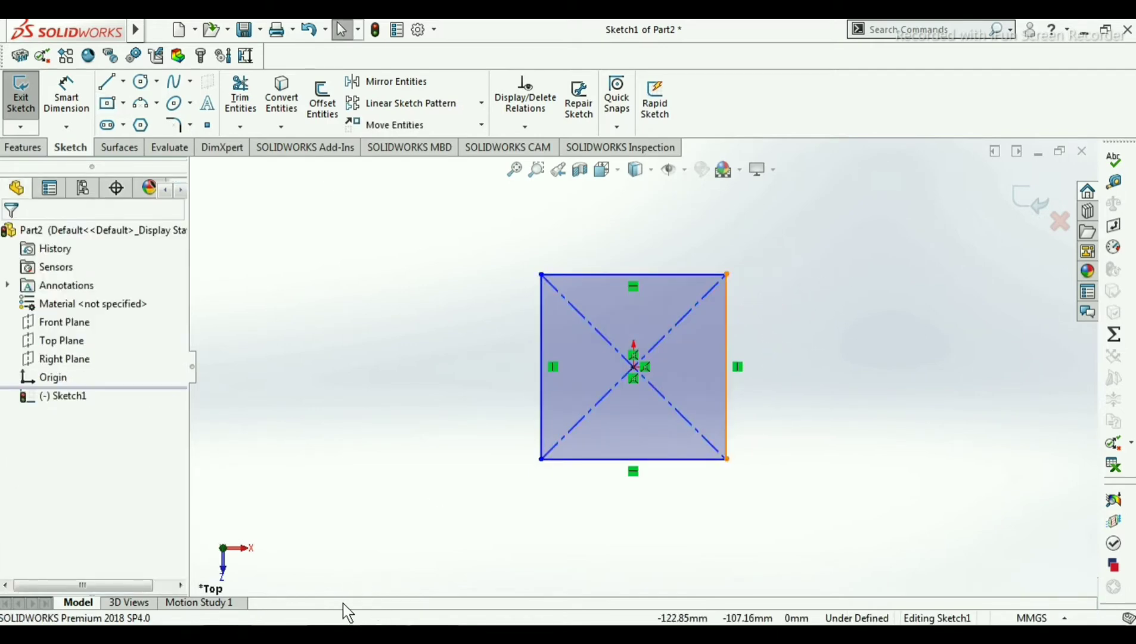
# - Make two adjacent sides of the rectangle equal in length with an Equal relation
pyautogui.click(696, 274)
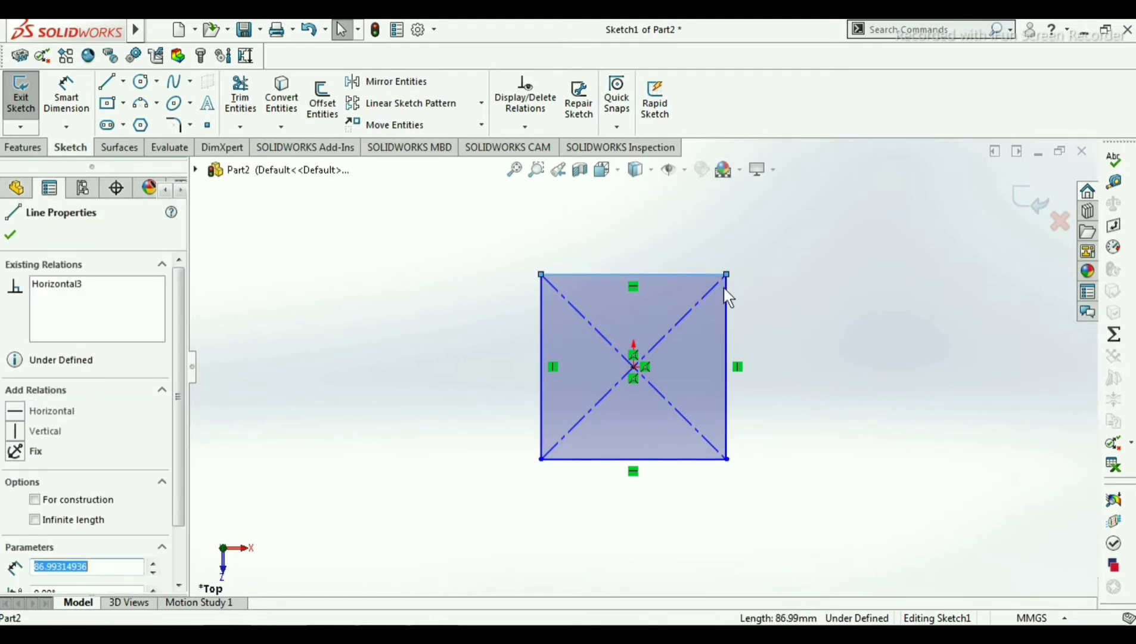
pyautogui.keyDown('ctrl'); pyautogui.click(726, 294); pyautogui.keyUp('ctrl')
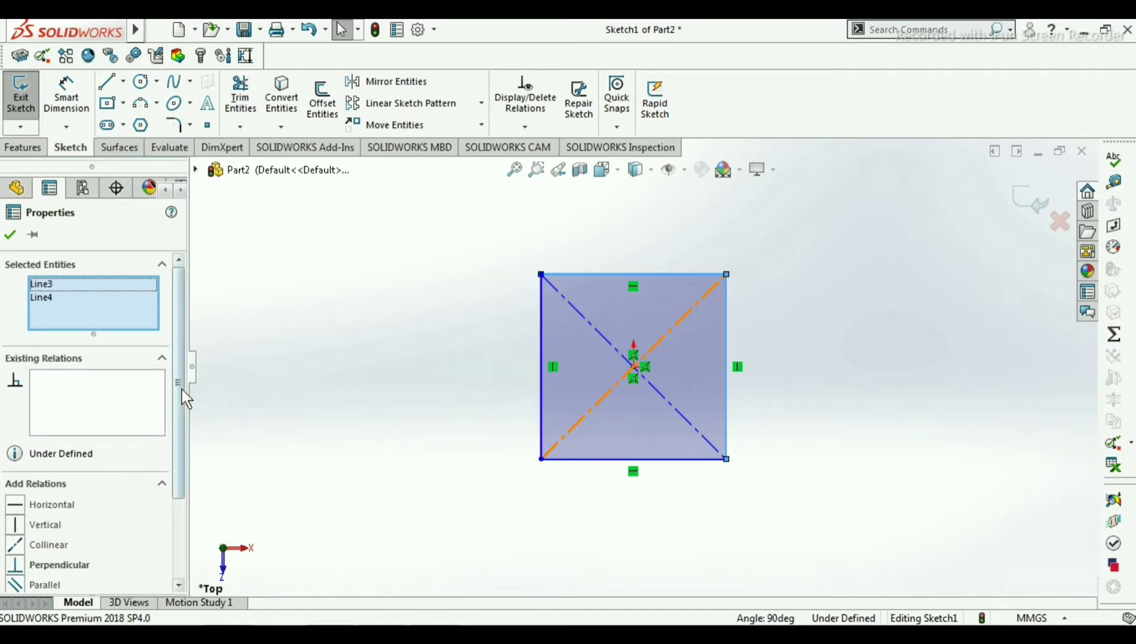
pyautogui.moveTo(182, 390); pyautogui.dragTo(177, 455)
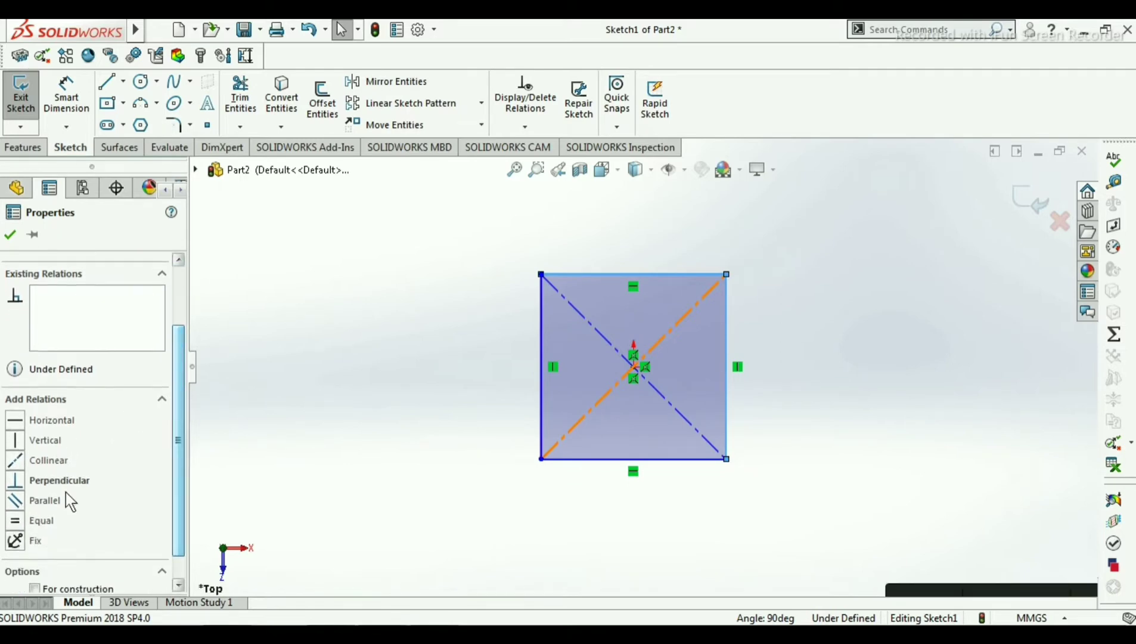
pyautogui.click(14, 520)
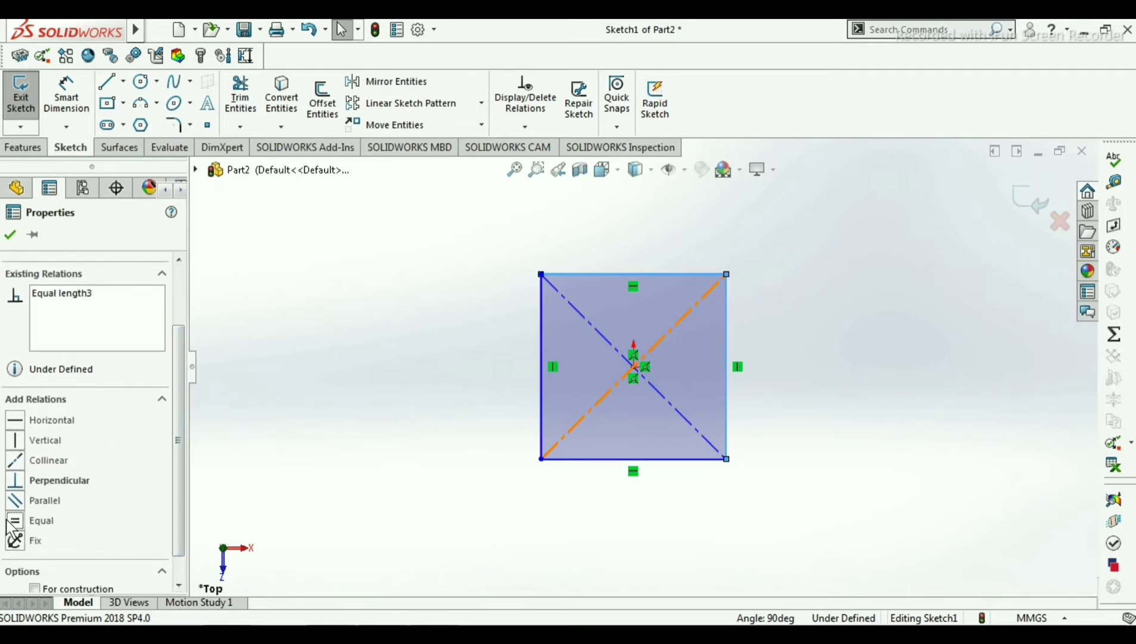
pyautogui.click(11, 236)
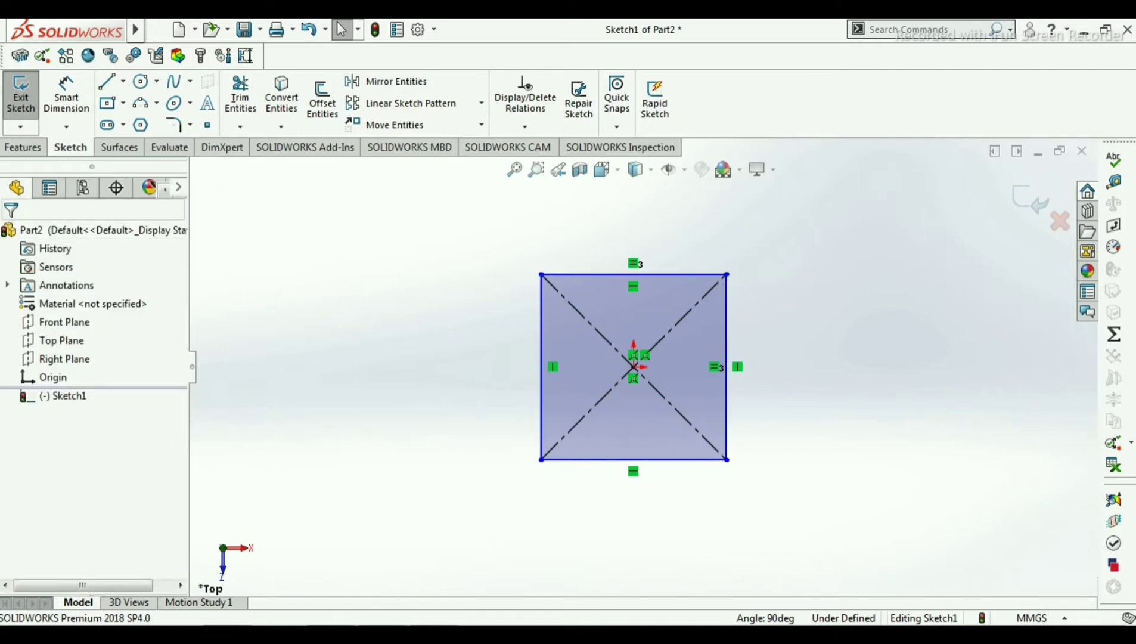
# - Check the reference drawing and dimension the square's side to 100 mm
pyautogui.click(461, 633)
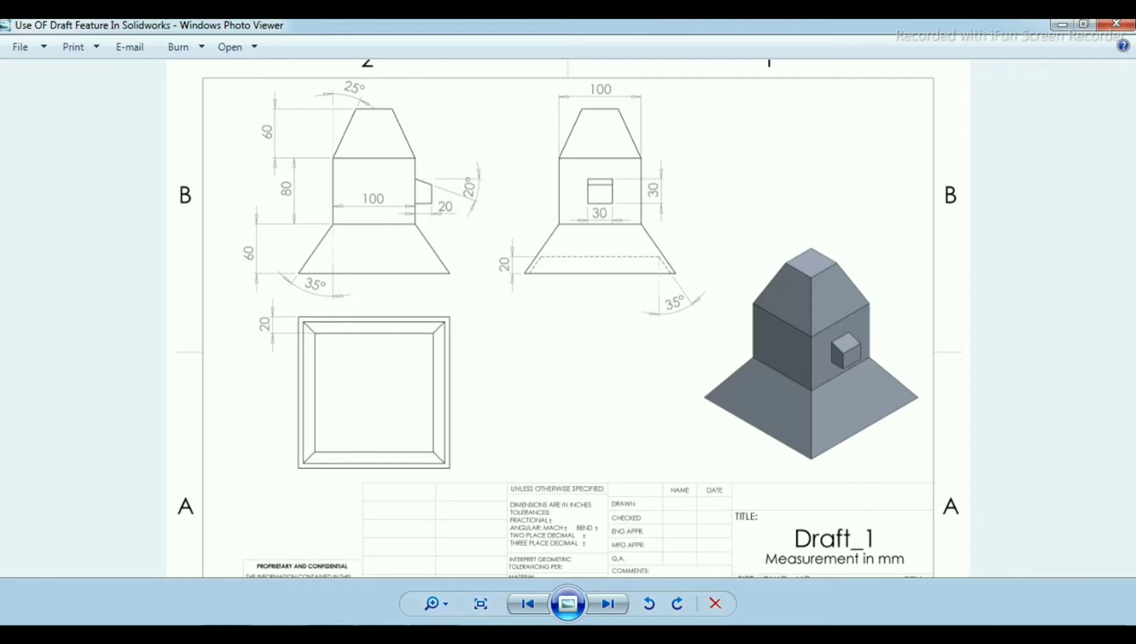
pyautogui.click(434, 633)
pyautogui.click(74, 88)
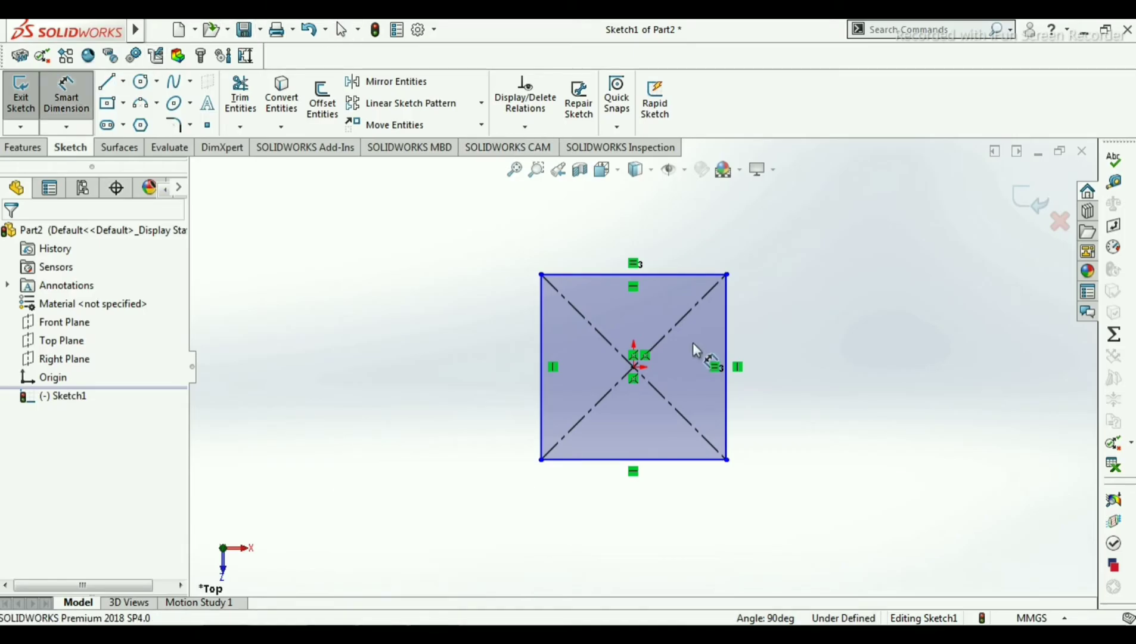
pyautogui.click(610, 275)
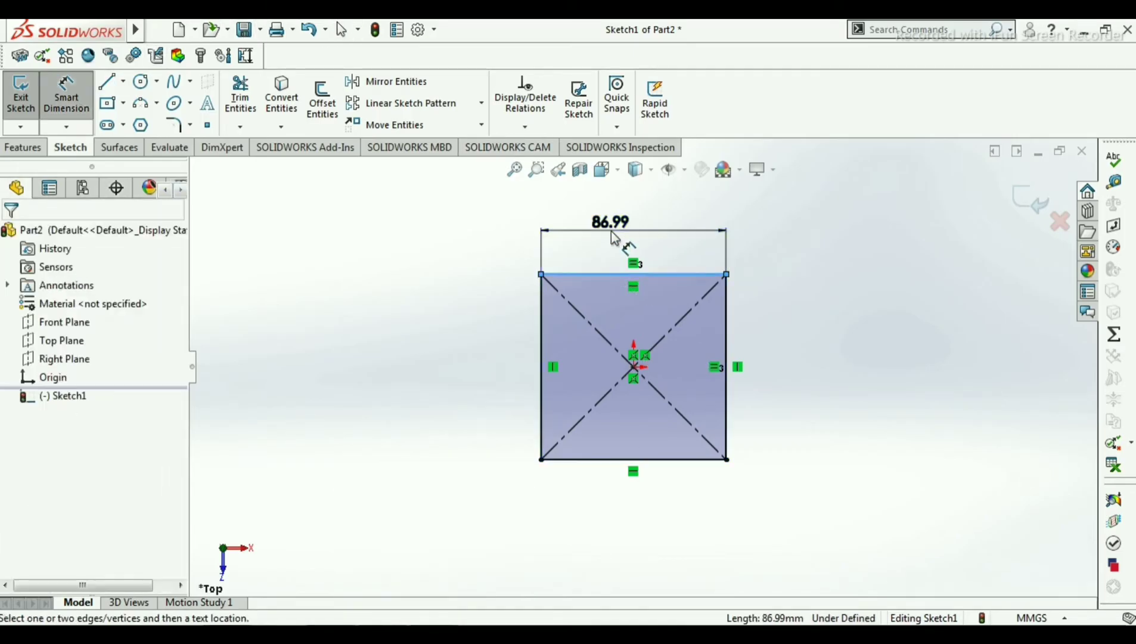
pyautogui.click(610, 230)
pyautogui.write('1')
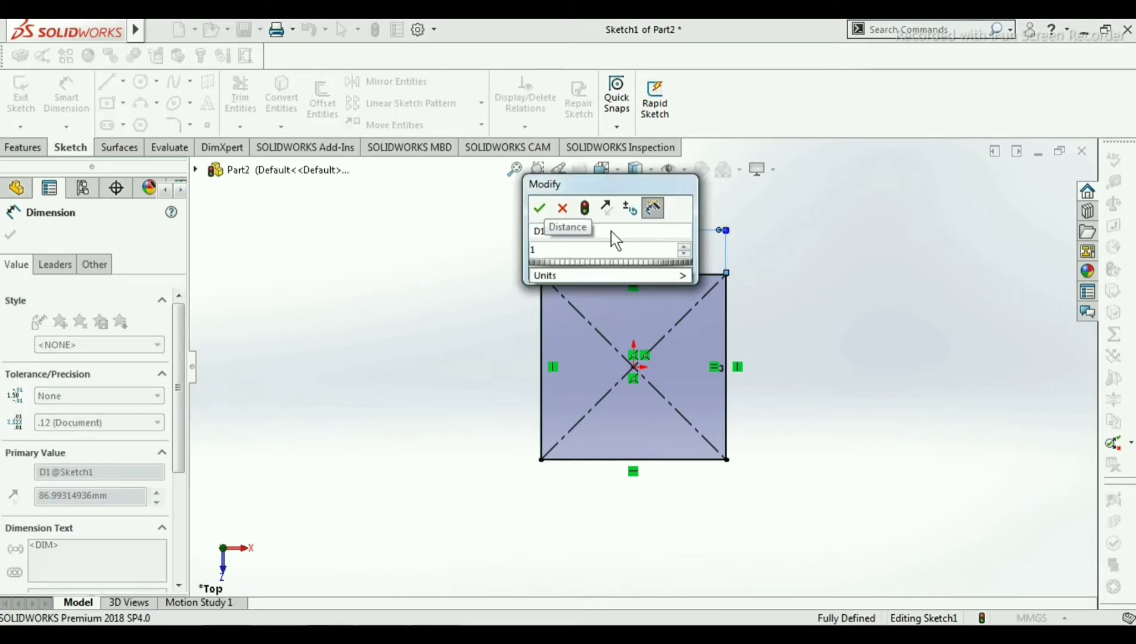
pyautogui.write('00')
pyautogui.click(538, 208)
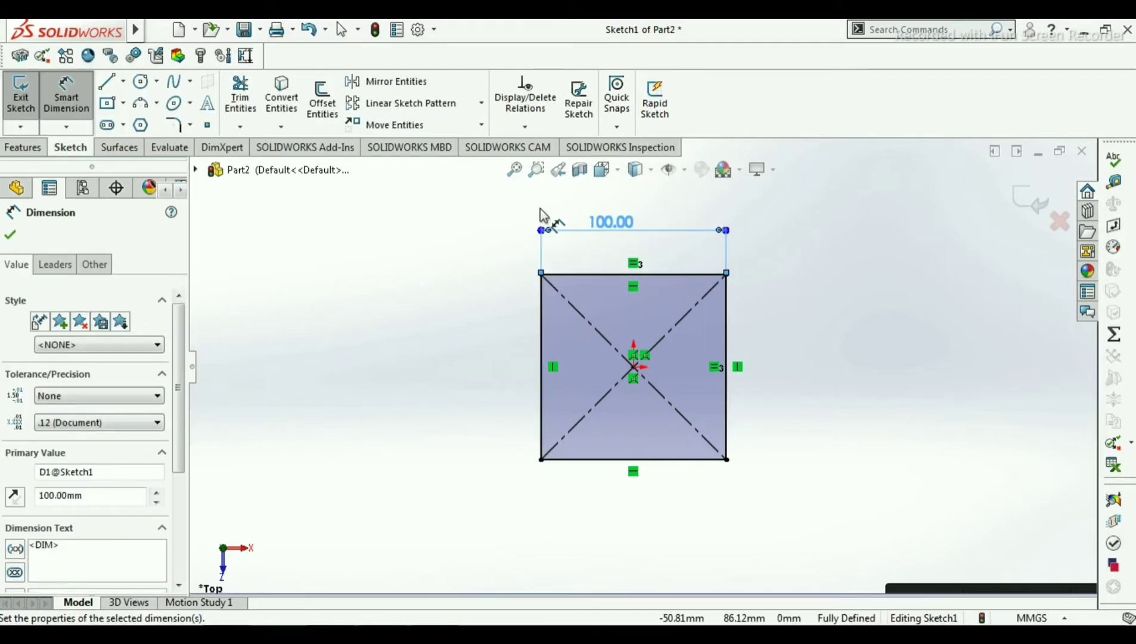
pyautogui.click(11, 238)
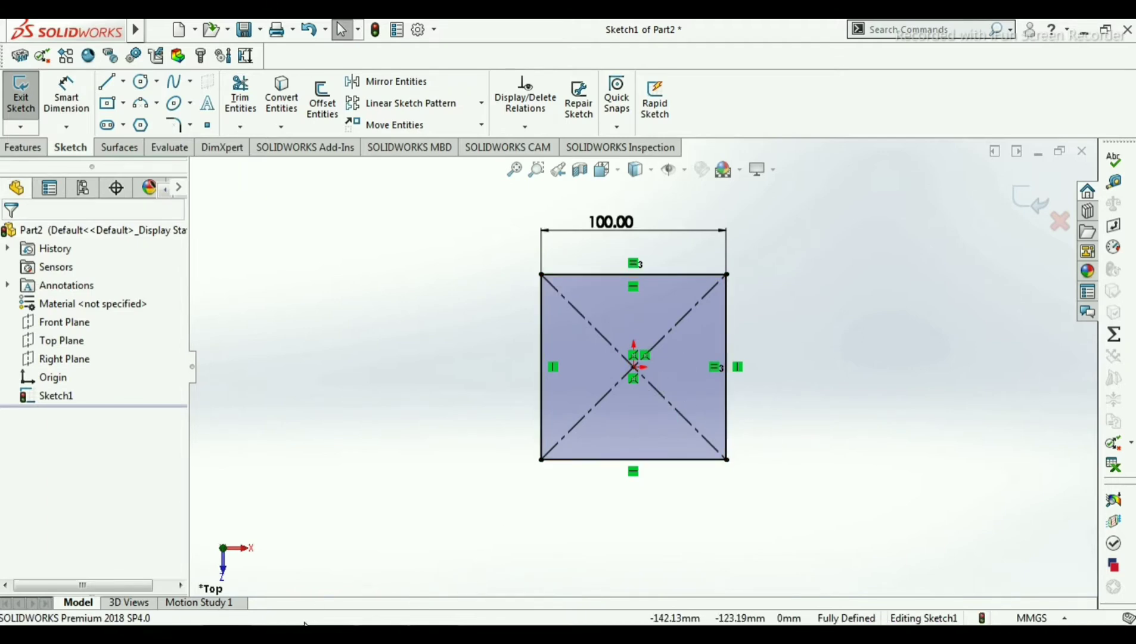
# - Check the middle section's height in the reference drawing and extrude the square sketch to a blind depth of 80 mm
pyautogui.hotkey('alt', 'Tab')
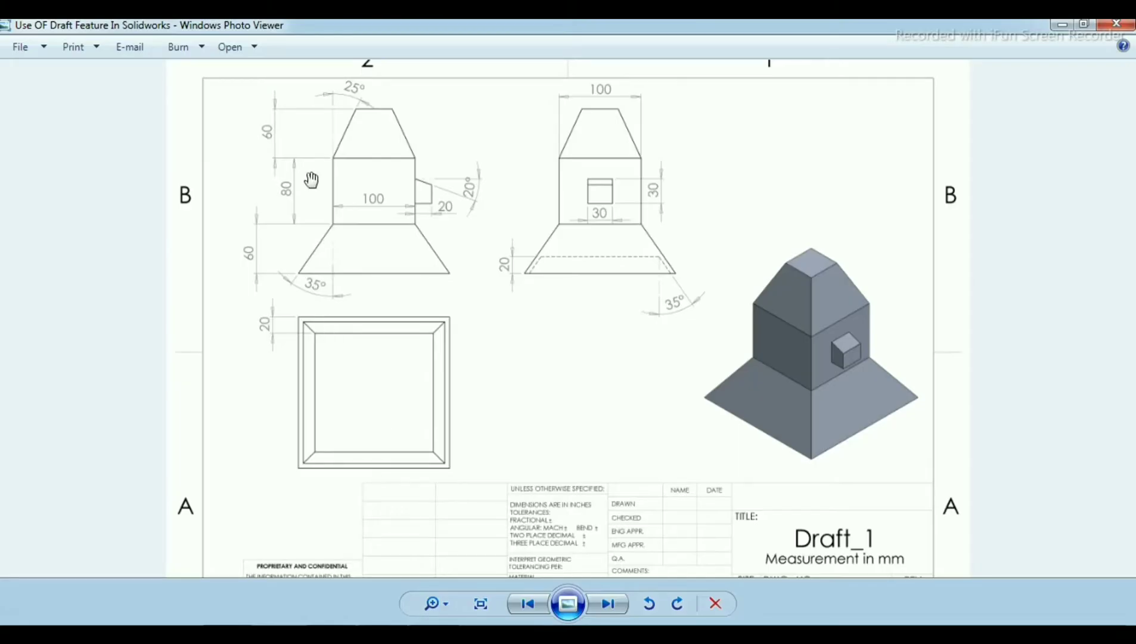
pyautogui.scroll(1, 454, 238)
pyautogui.scroll(-1, 454, 237)
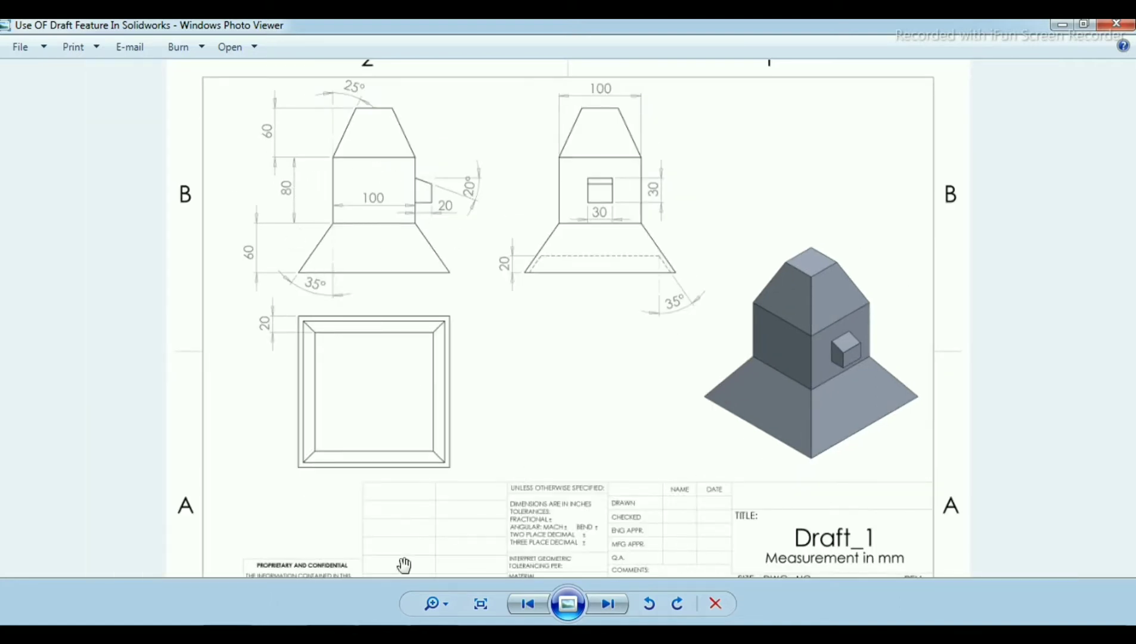
pyautogui.hotkey('alt', 'Tab')
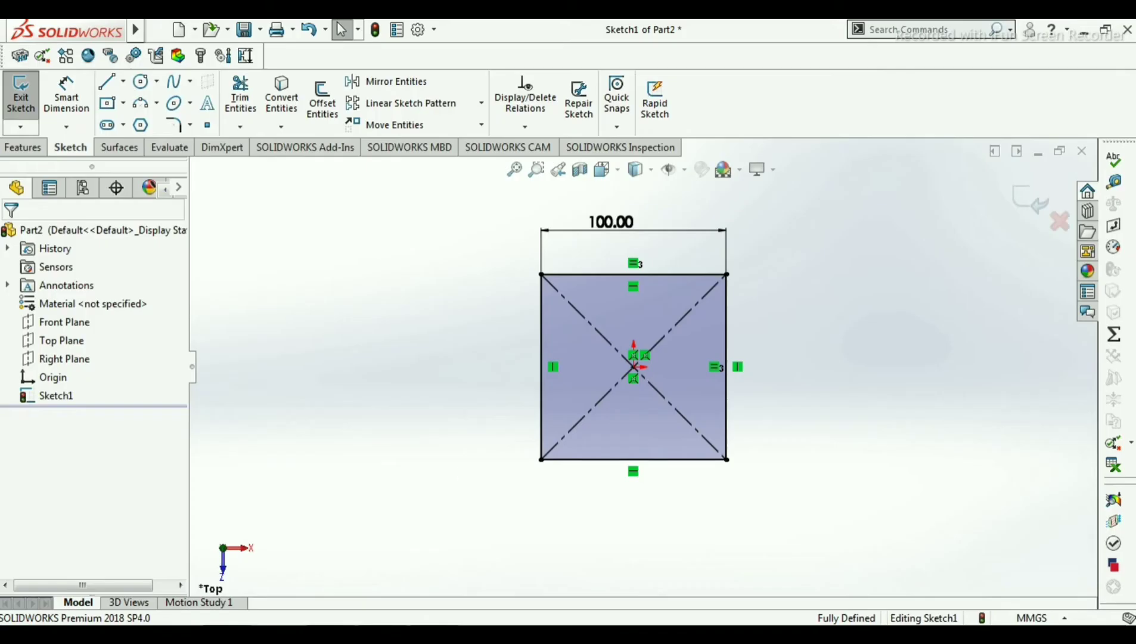
pyautogui.click(24, 147)
pyautogui.click(26, 95)
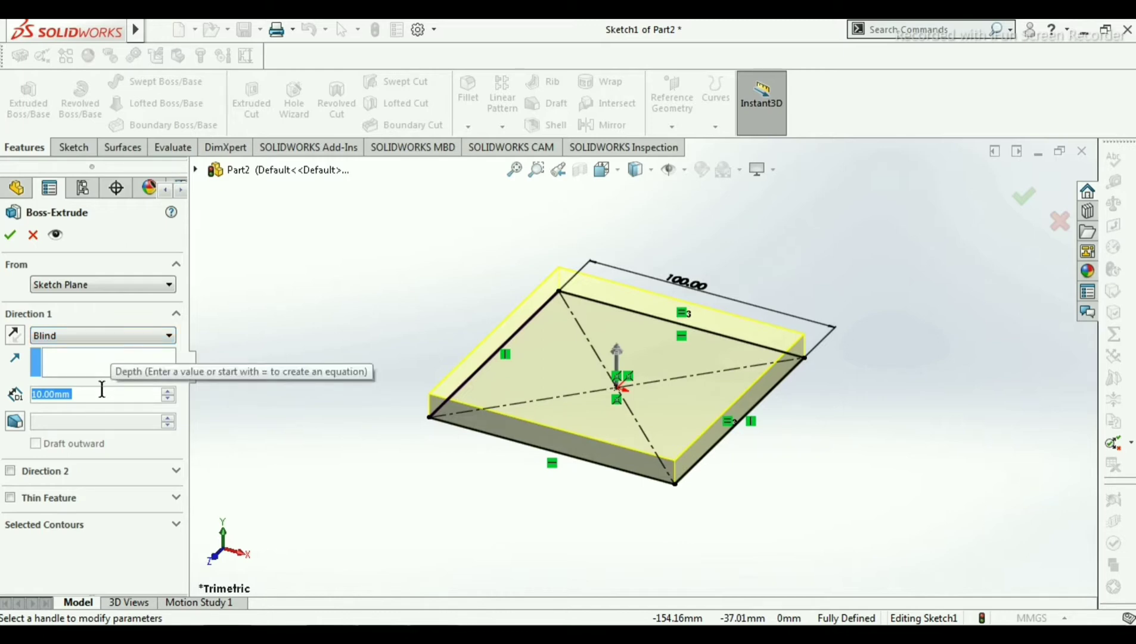
pyautogui.write('80')
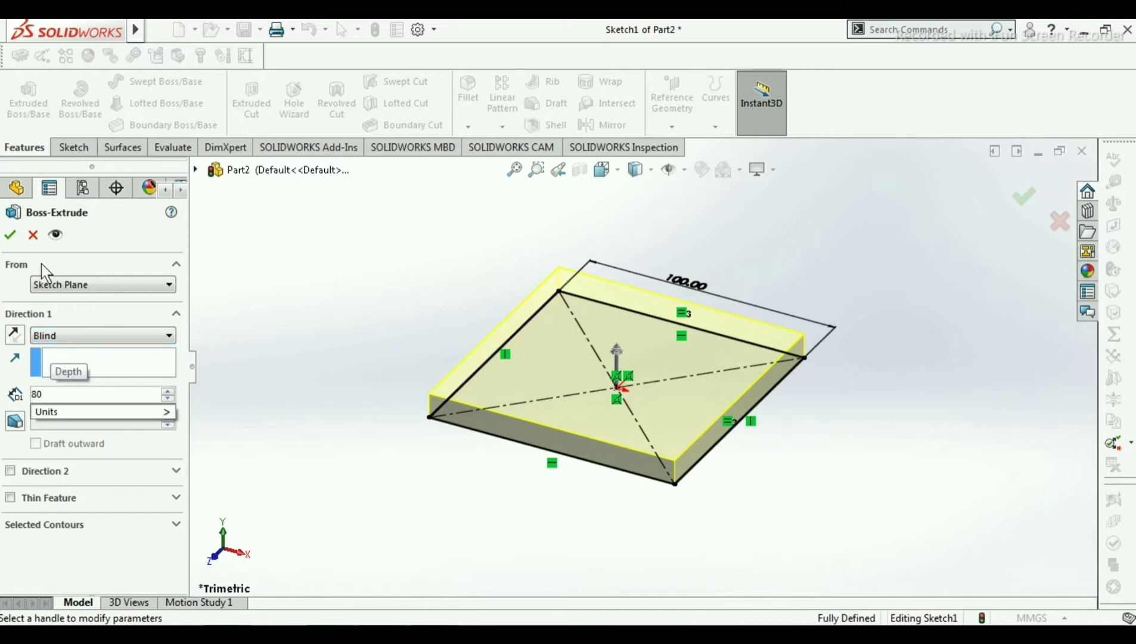
pyautogui.press('Return')
pyautogui.click(12, 235)
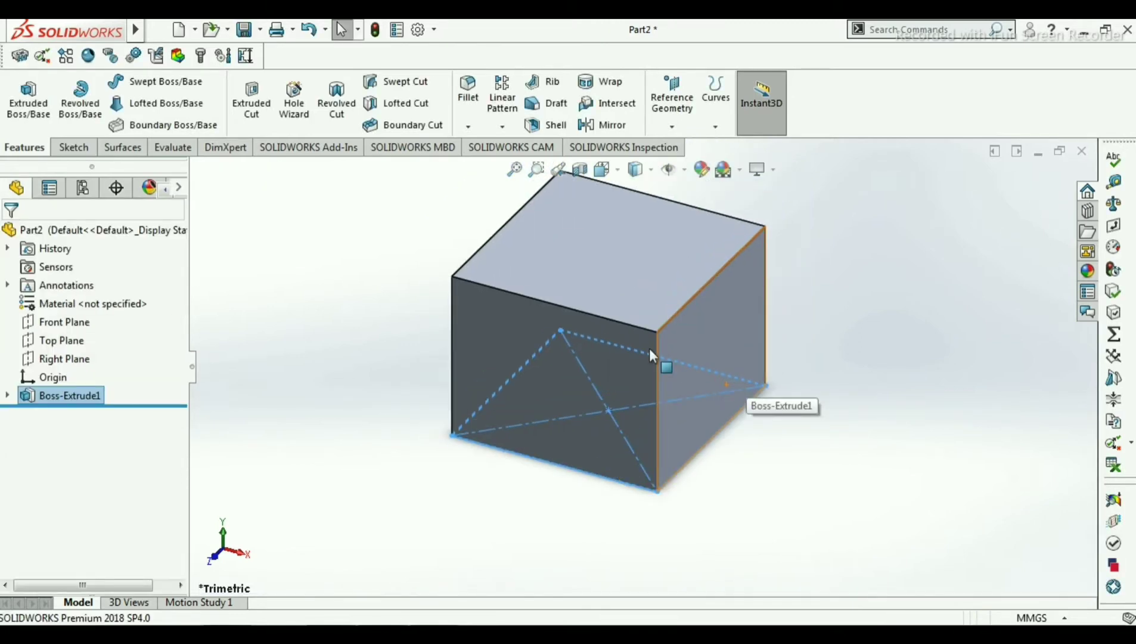
pyautogui.scroll(1, 649, 348)
pyautogui.scroll(1, 613, 352)
pyautogui.scroll(-1, 613, 351)
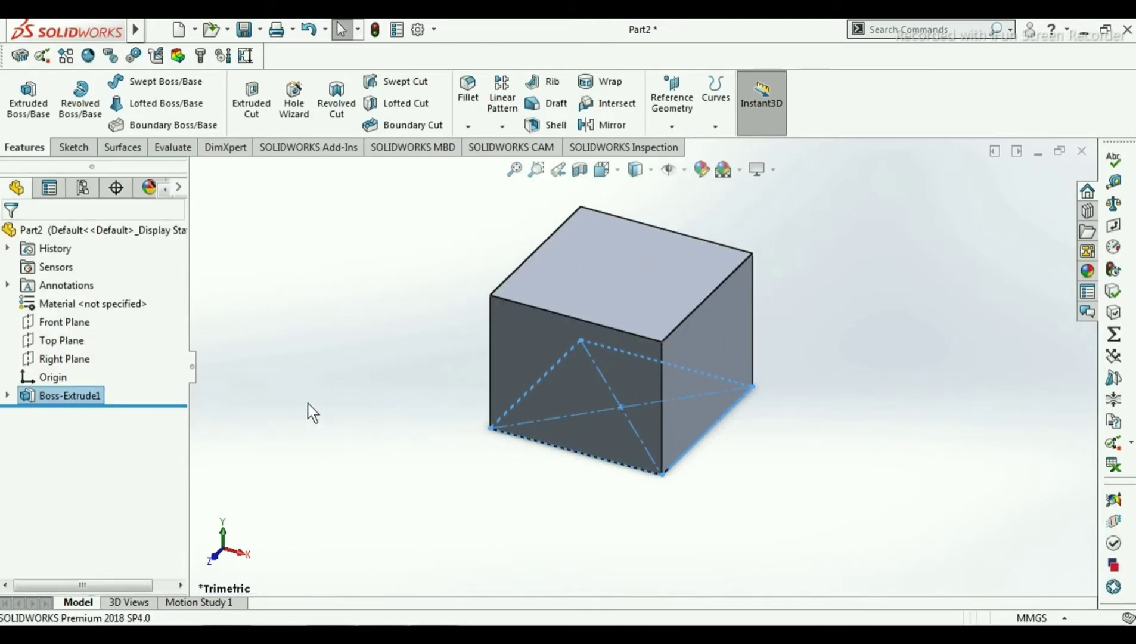
# - Check the reference drawing, start a sketch on the block's top face and convert that face's edges into sketch lines
pyautogui.click(533, 633)
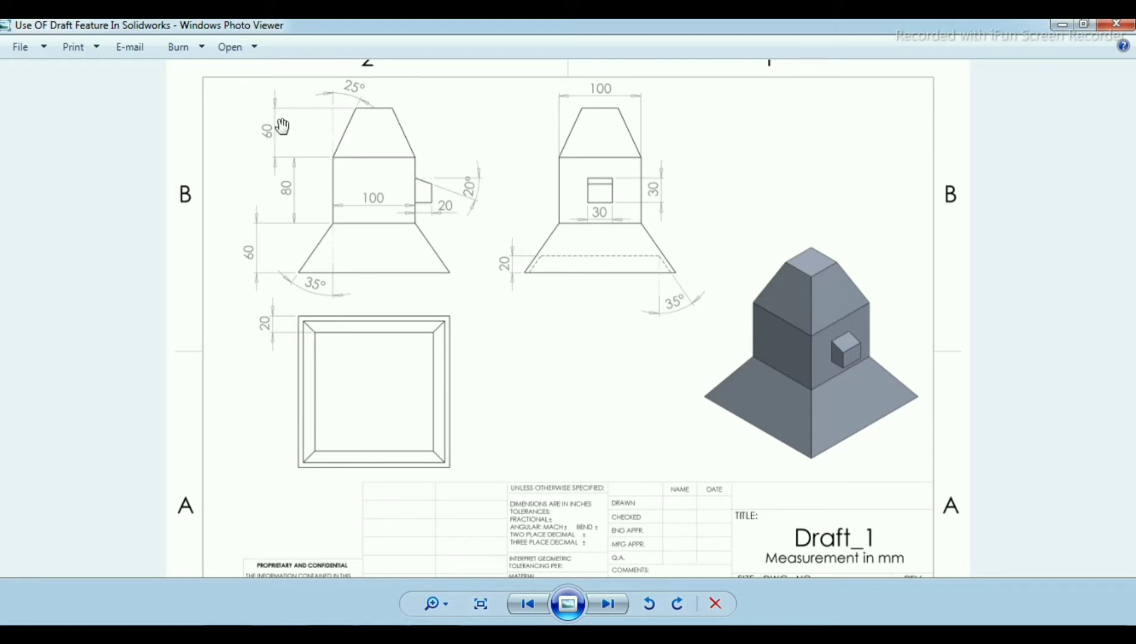
pyautogui.click(1062, 24)
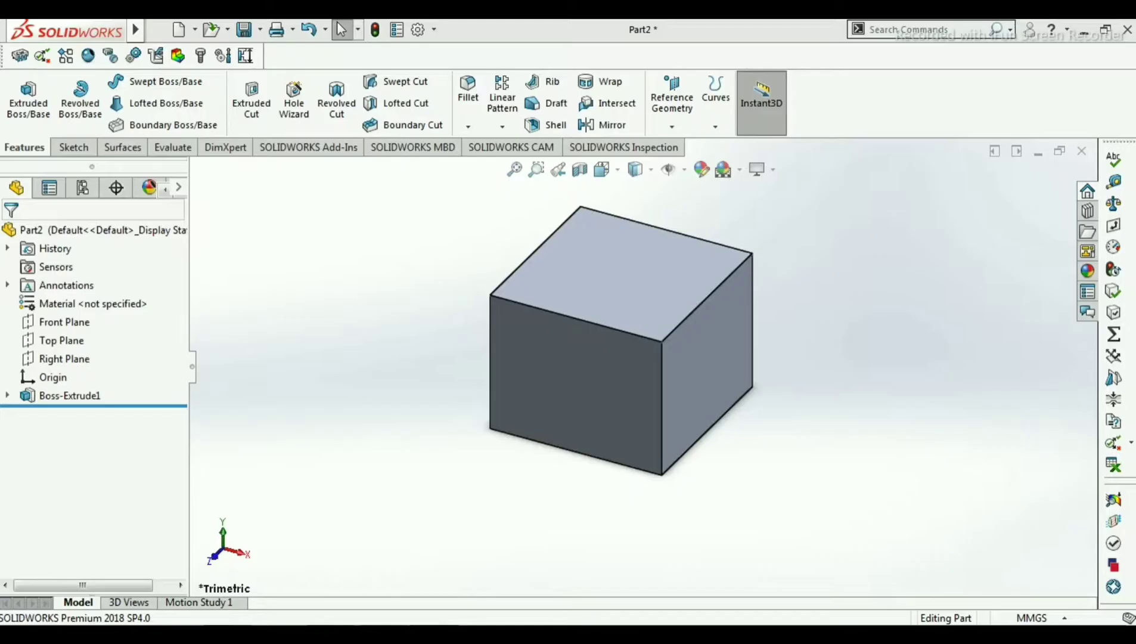
pyautogui.click(632, 278)
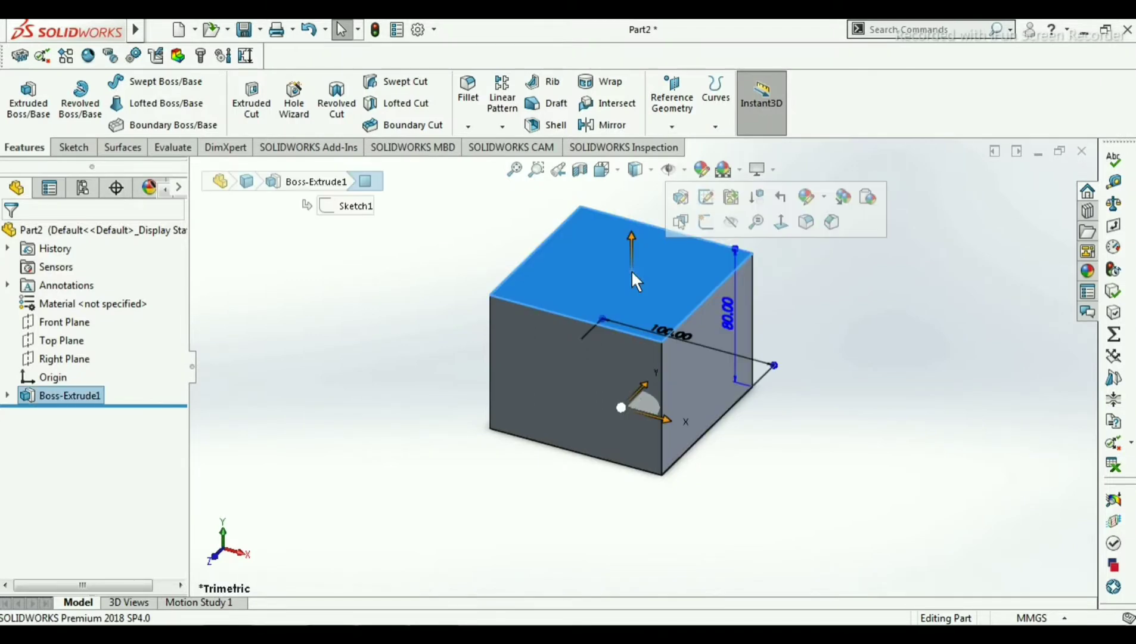
pyautogui.click(70, 147)
pyautogui.click(18, 95)
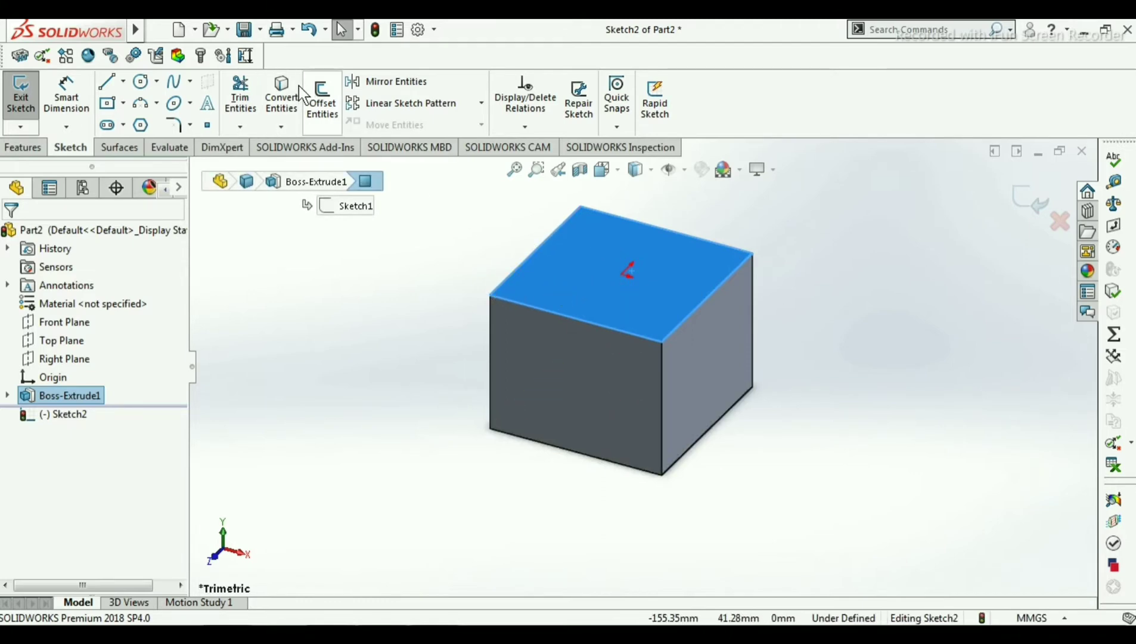
pyautogui.click(282, 98)
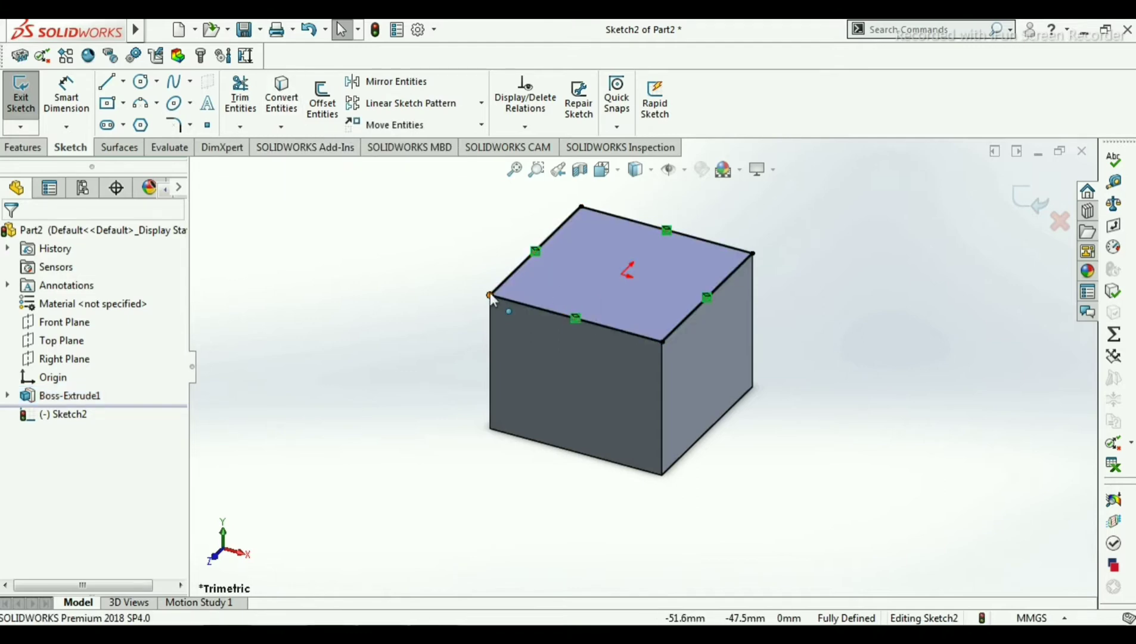
pyautogui.scroll(-3, 646, 263)
pyautogui.scroll(2, 631, 334)
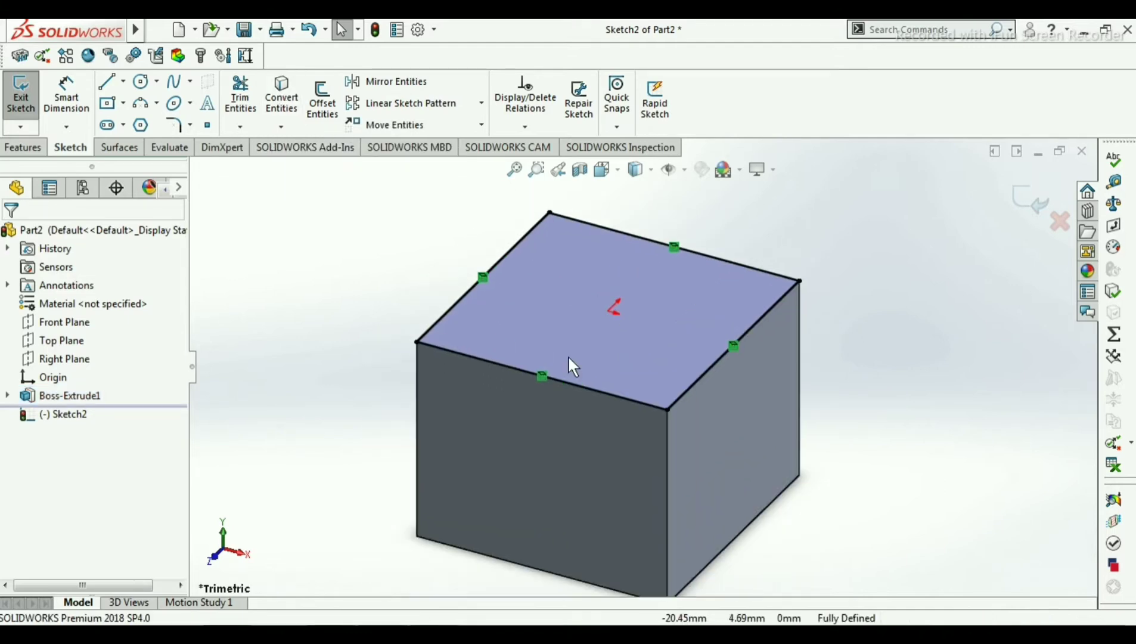
# - Check the top section's height in the reference drawing and set up a blind extrusion of the converted square 60 mm deep
pyautogui.click(22, 151)
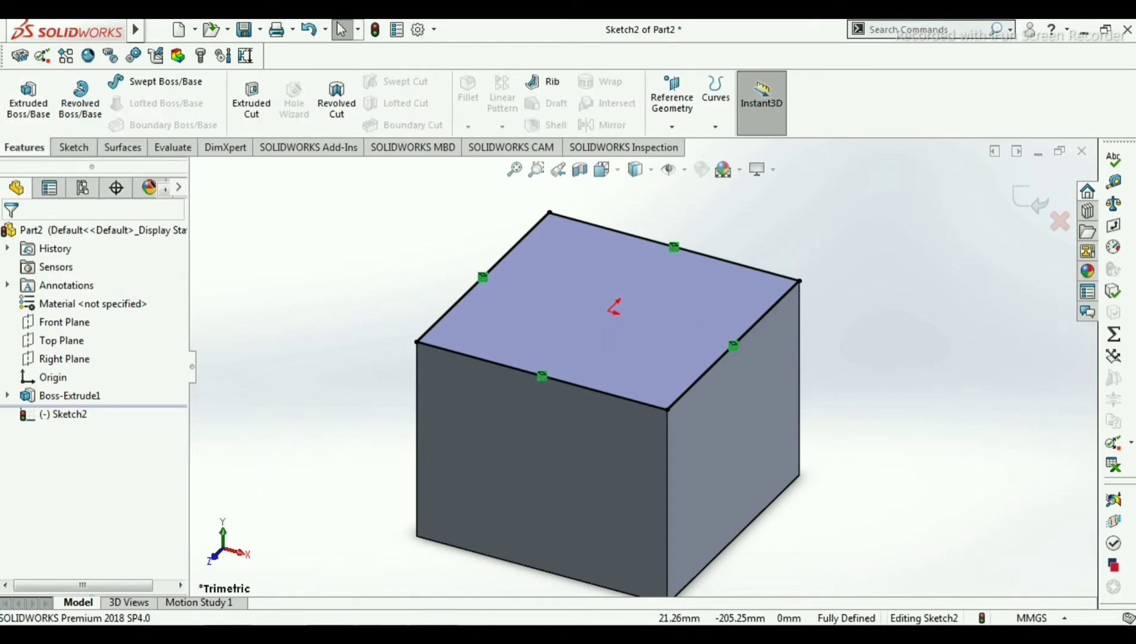
pyautogui.click(391, 633)
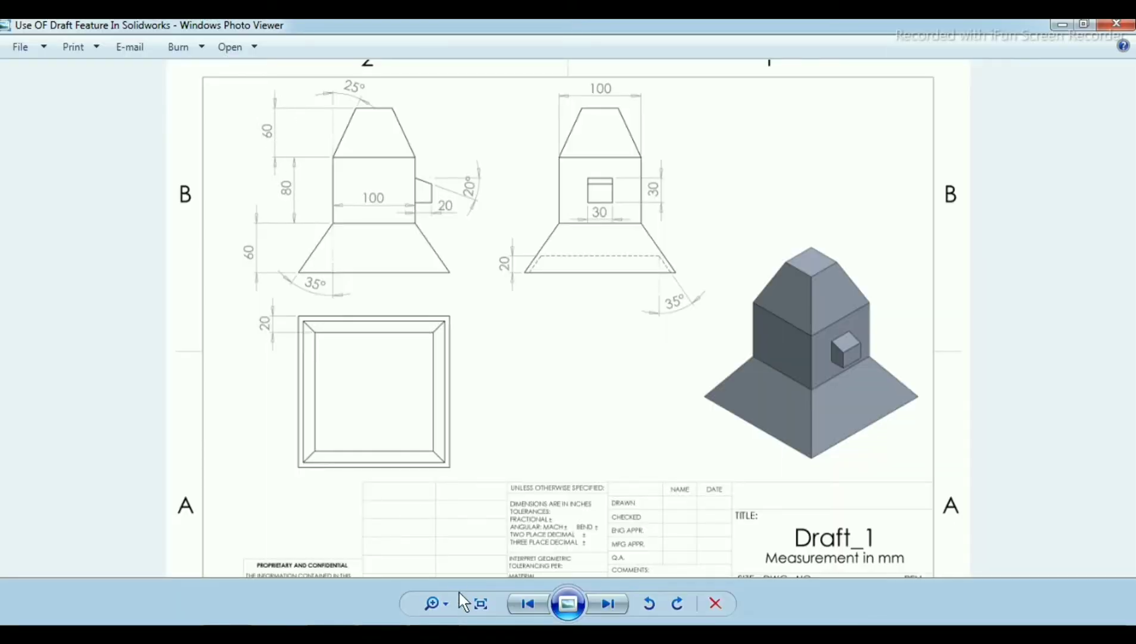
pyautogui.click(477, 632)
pyautogui.click(28, 98)
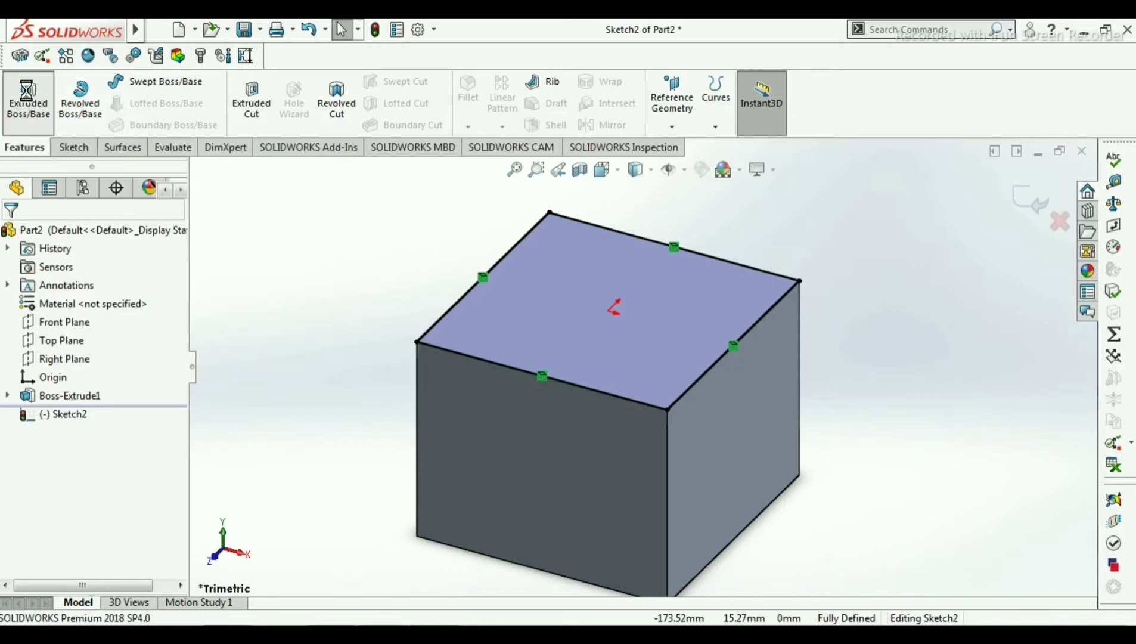
pyautogui.scroll(4, 617, 355)
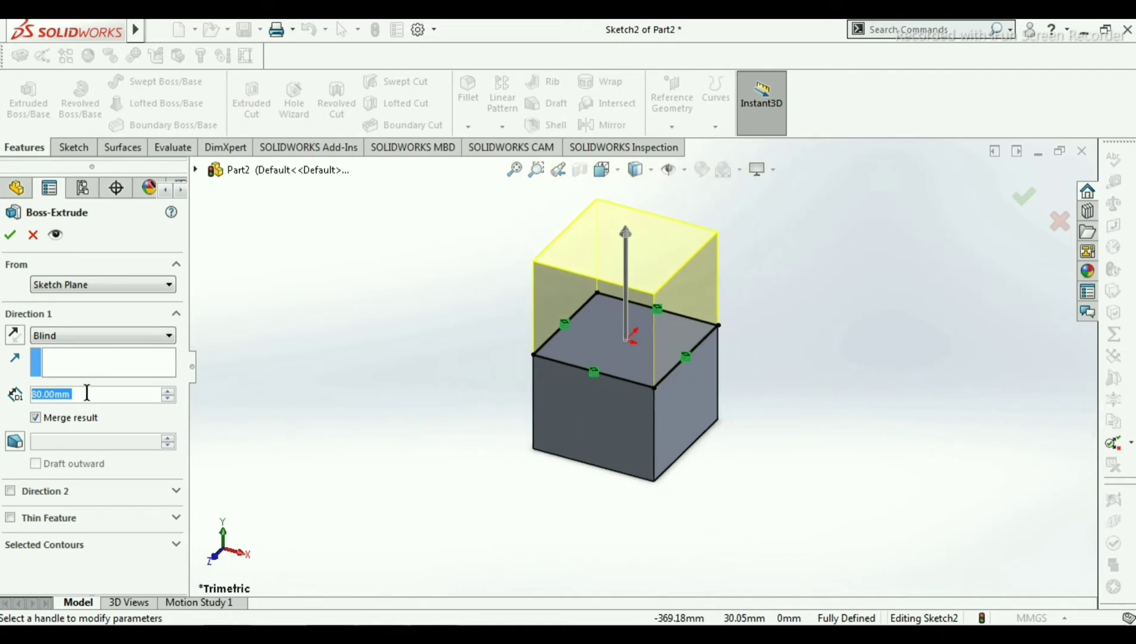
pyautogui.write('60')
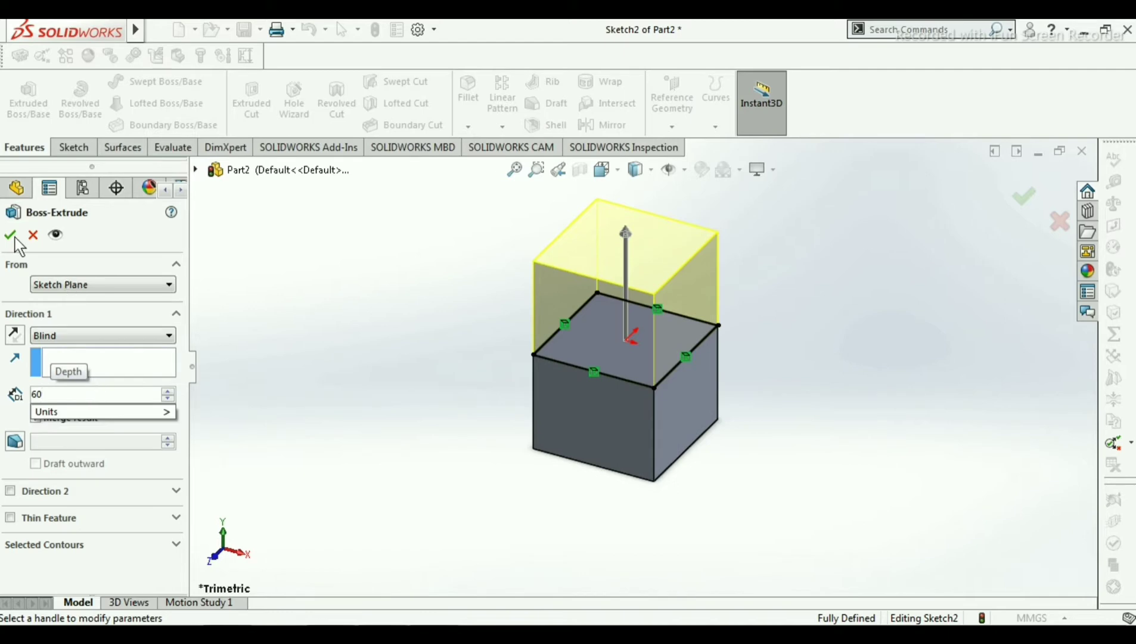
pyautogui.press('Return')
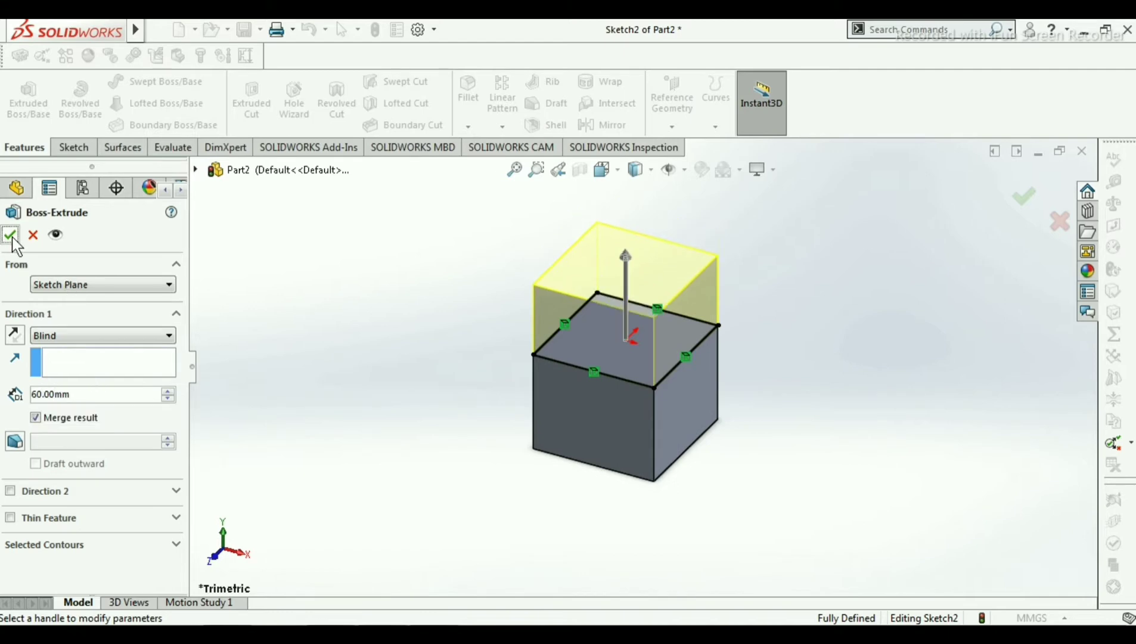
# - Check the top section's taper in the reference drawing and turn on draft for the extrusion at 25 degrees
pyautogui.hotkey('alt', 'Tab')
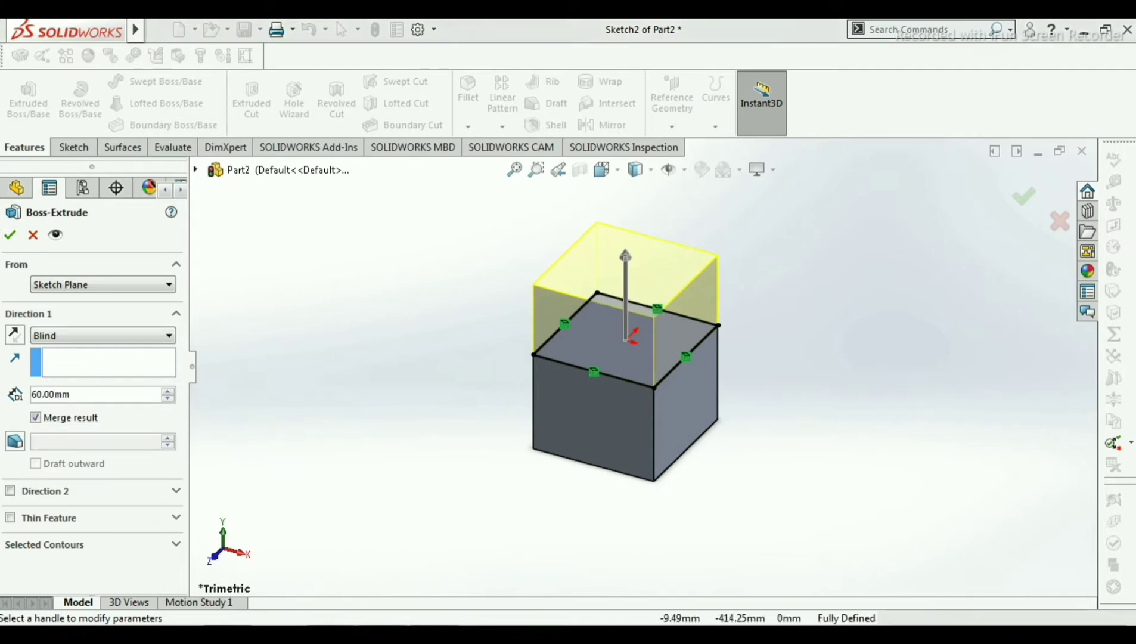
pyautogui.scroll(1, 475, 149)
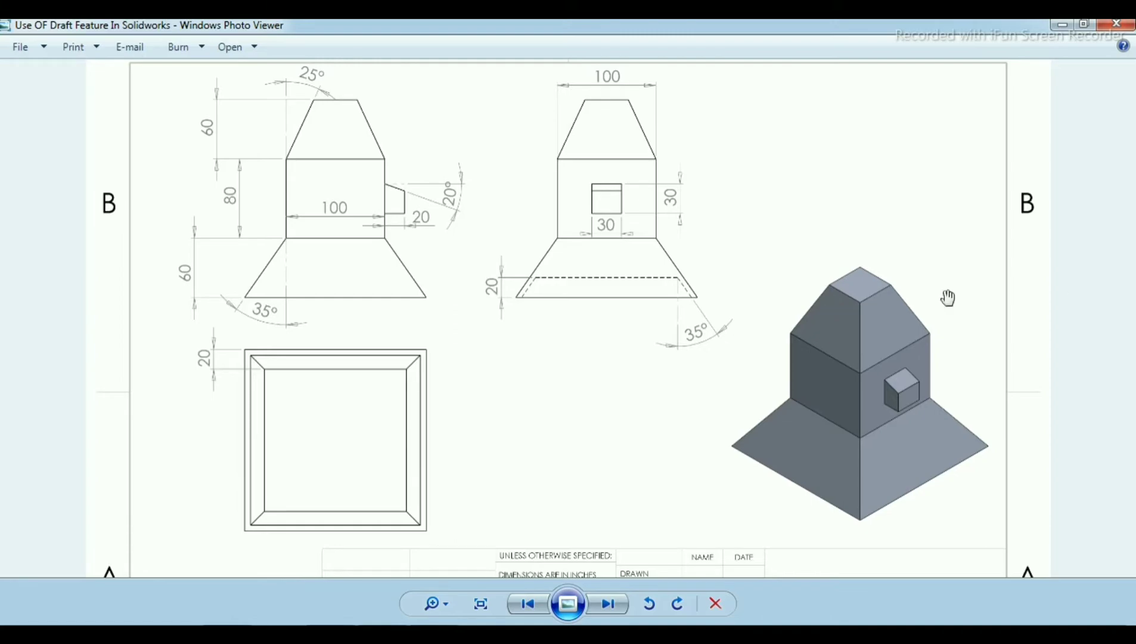
pyautogui.click(417, 632)
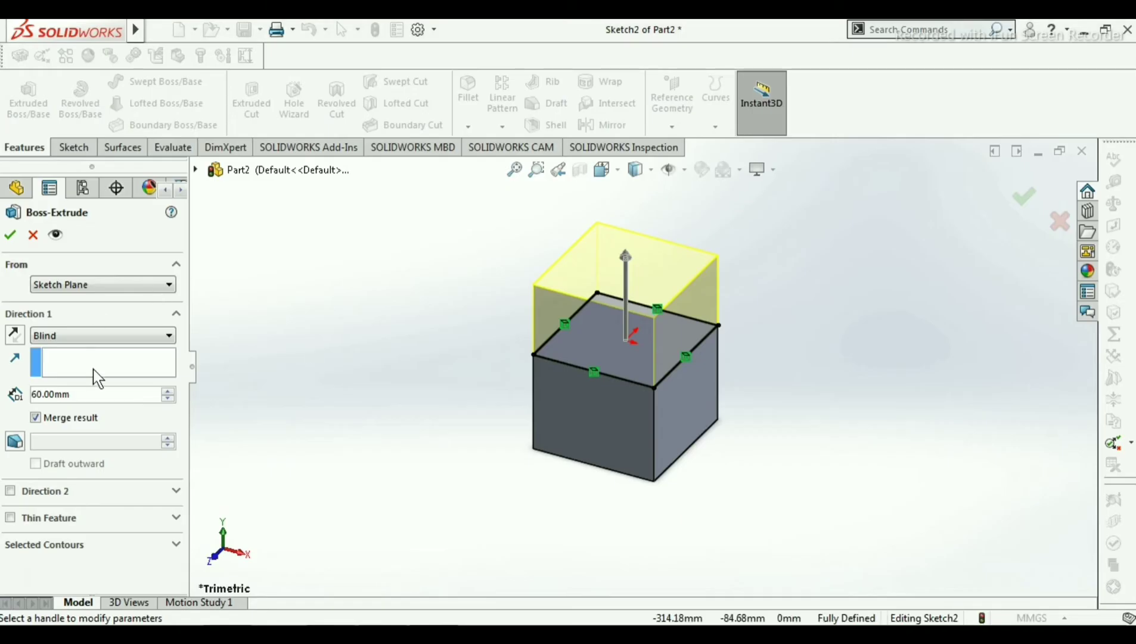
pyautogui.click(15, 442)
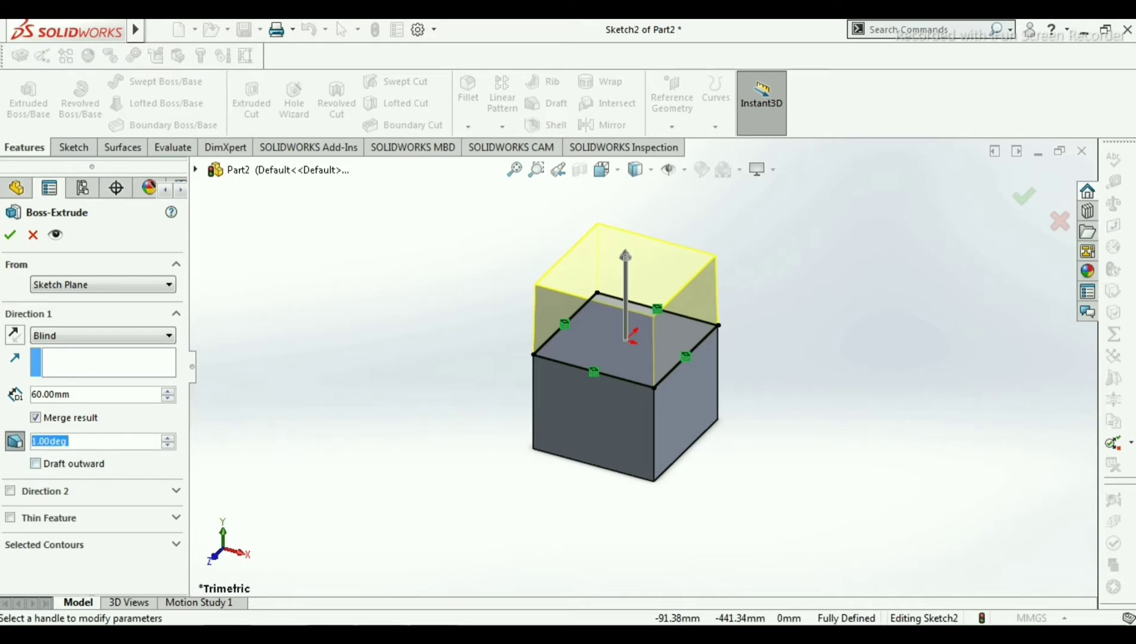
pyautogui.click(459, 633)
pyautogui.click(459, 633)
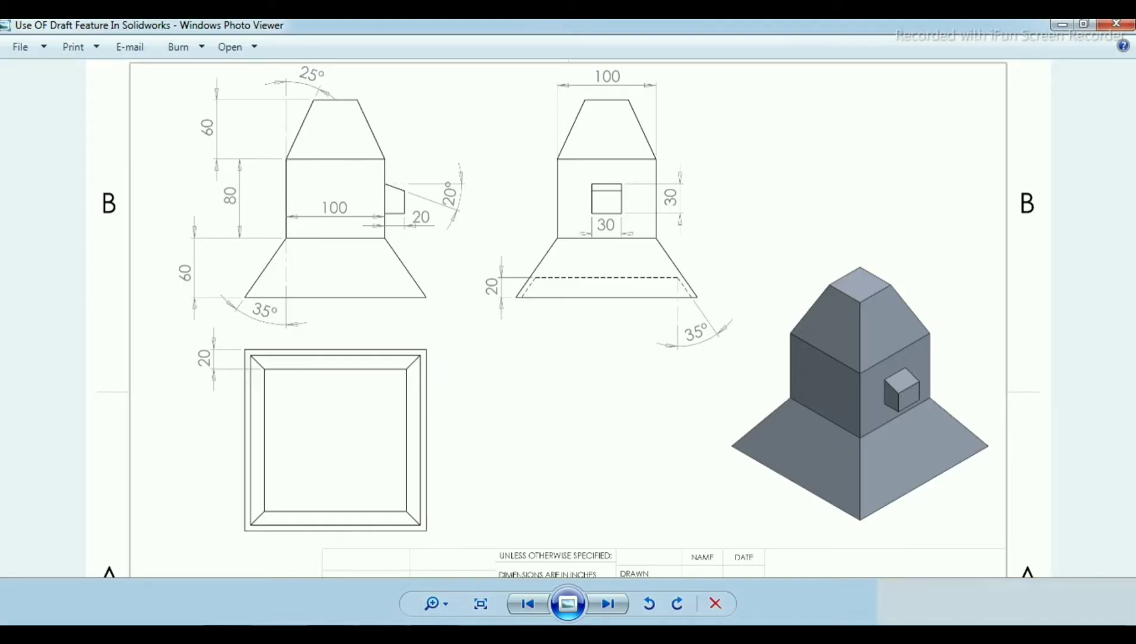
pyautogui.click(72, 444)
pyautogui.doubleClick(71, 444)
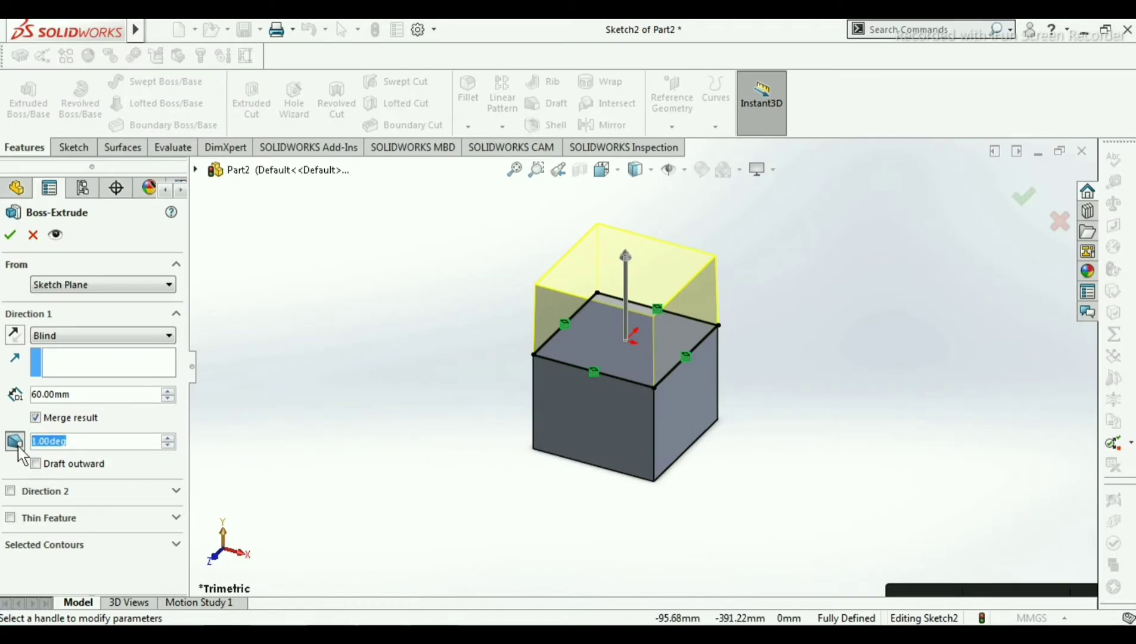
pyautogui.write('2')
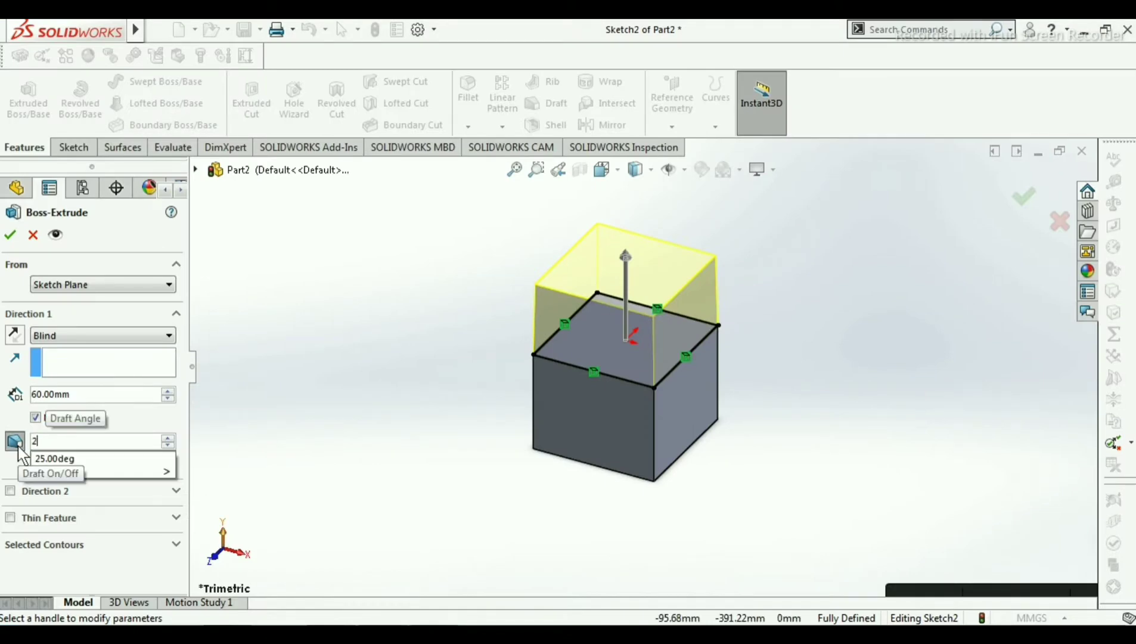
pyautogui.write('5')
pyautogui.click(39, 458)
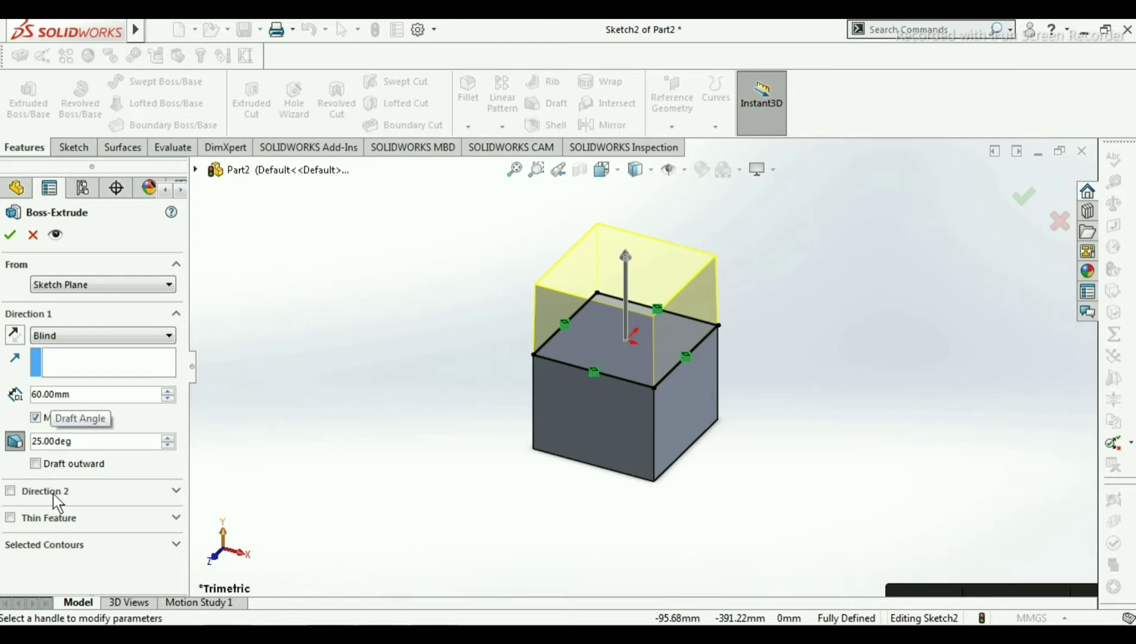
# - Preview the draft outward, switch it back to inward and accept the drafted top extrusion
pyautogui.click(32, 467)
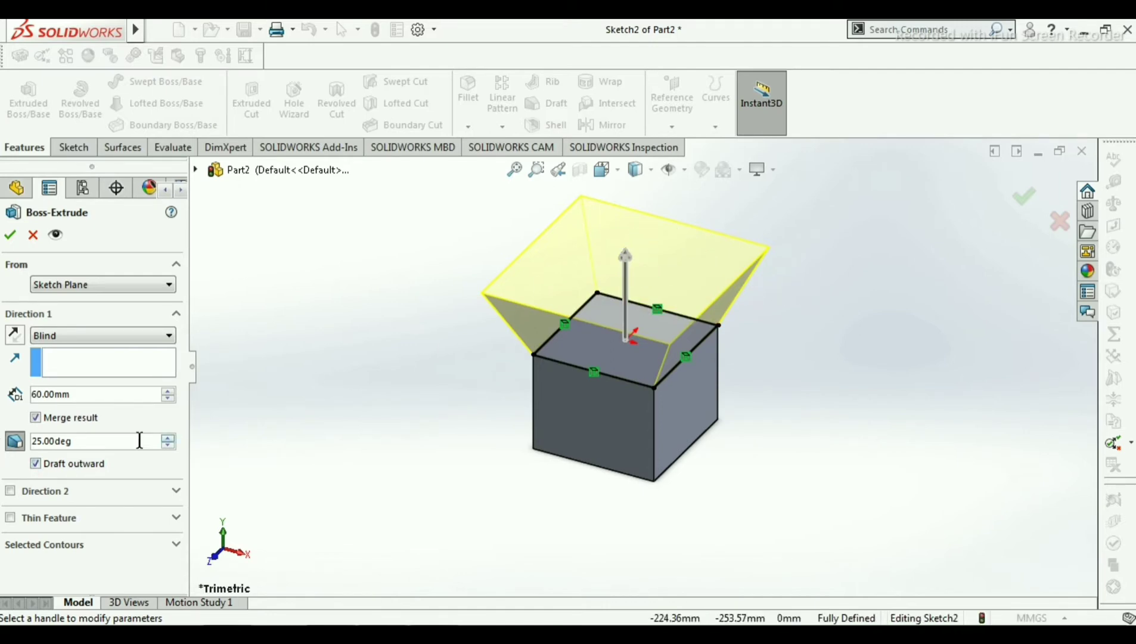
pyautogui.click(36, 465)
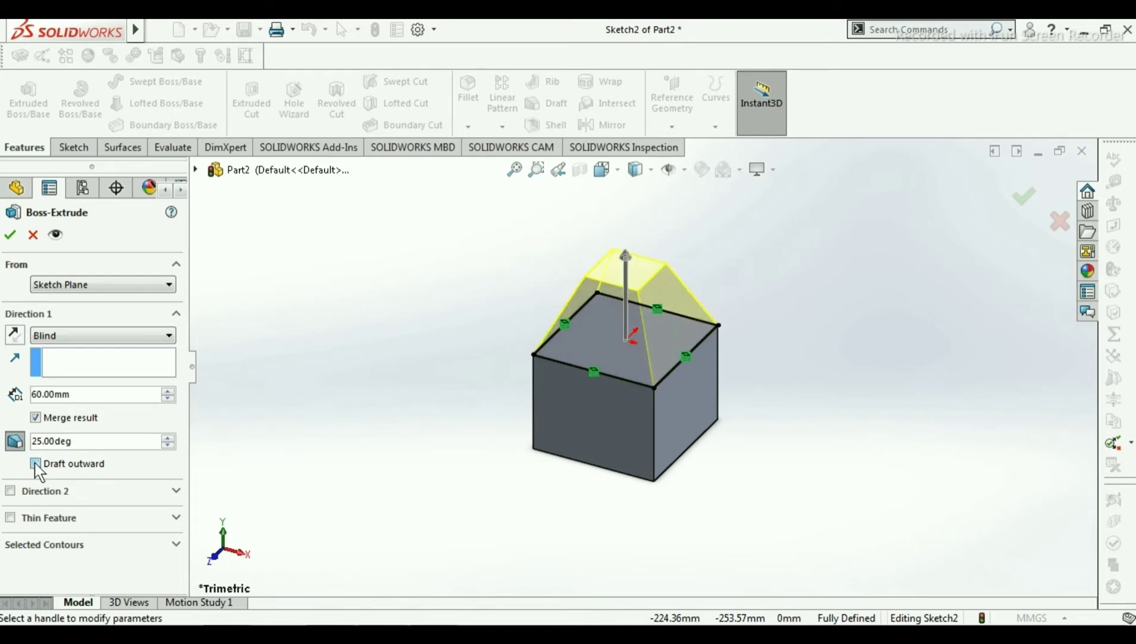
pyautogui.click(11, 236)
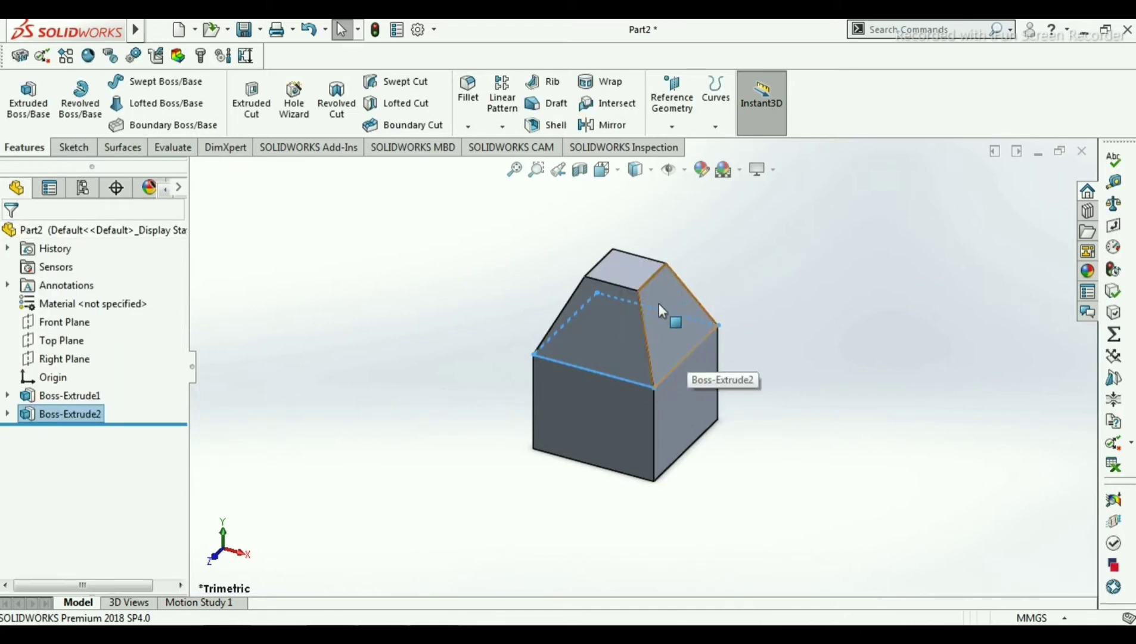
pyautogui.scroll(-2, 658, 317)
pyautogui.scroll(2, 659, 318)
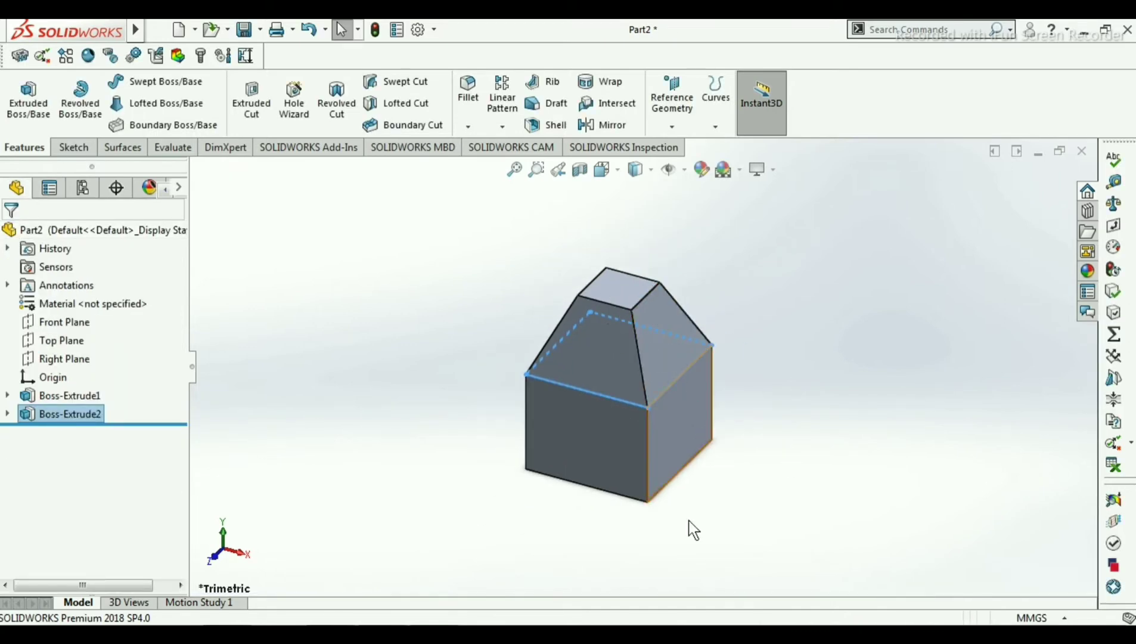
pyautogui.click(533, 521)
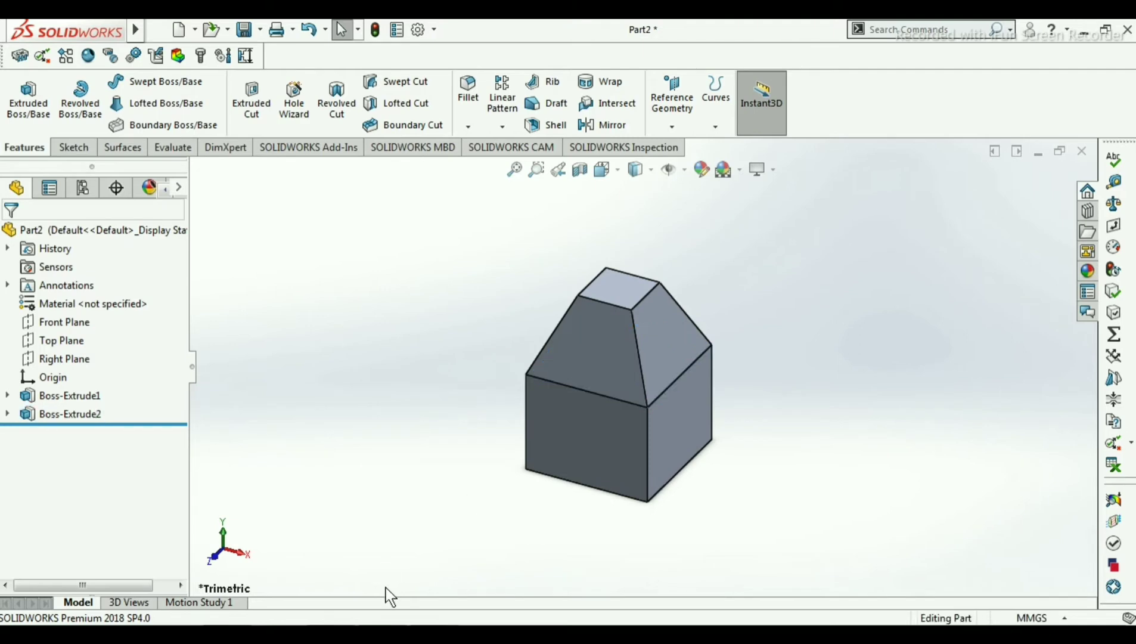
# - Check the reference drawing, start a sketch on the block's bottom face and convert that face's edges into sketch lines
pyautogui.click(387, 633)
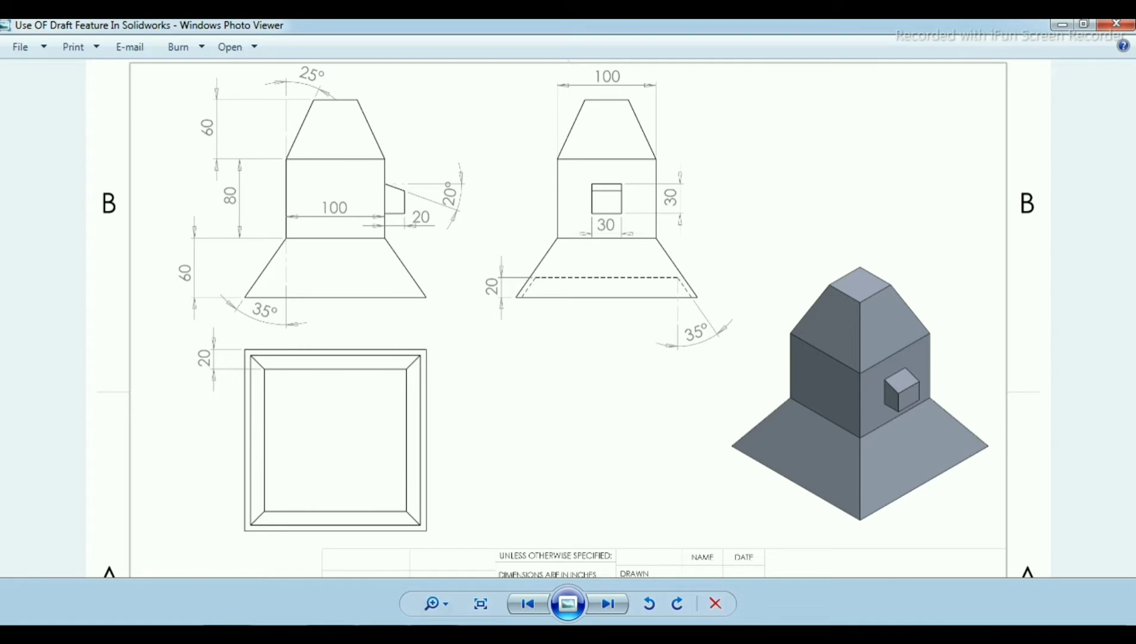
pyautogui.hotkey('alt', 'Tab')
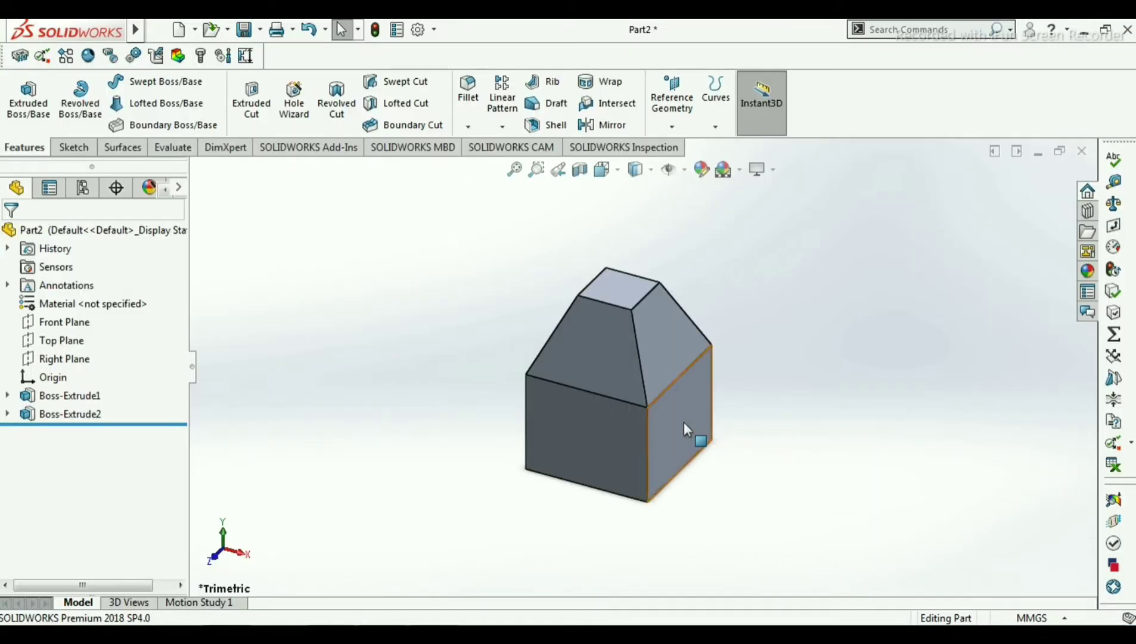
pyautogui.moveTo(742, 426); pyautogui.dragTo(757, 223, button='middle')
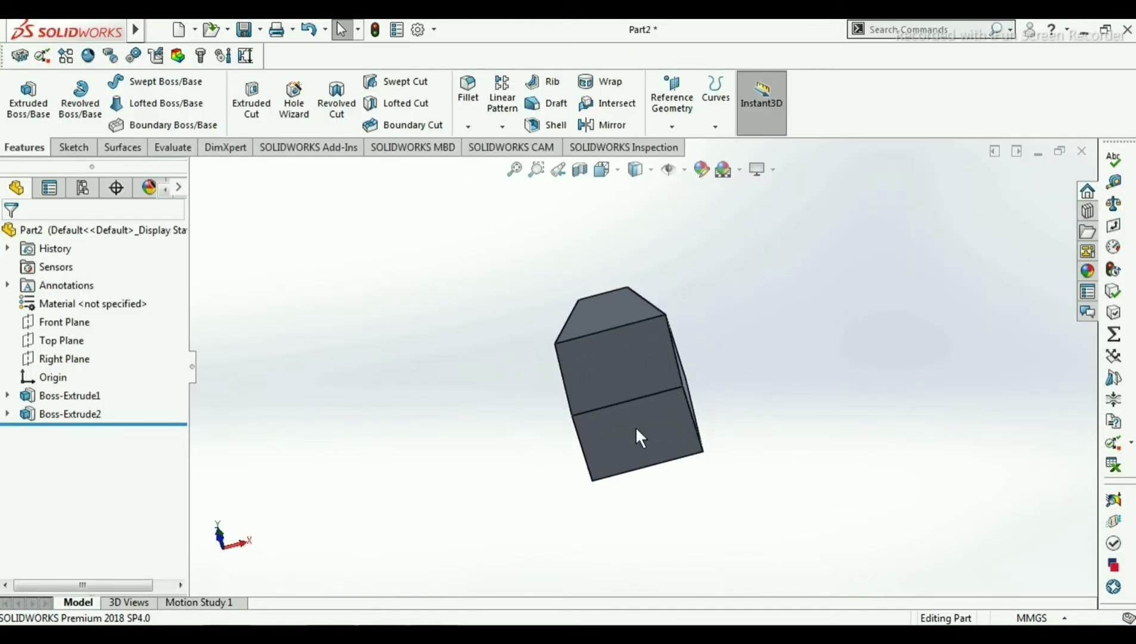
pyautogui.click(635, 430)
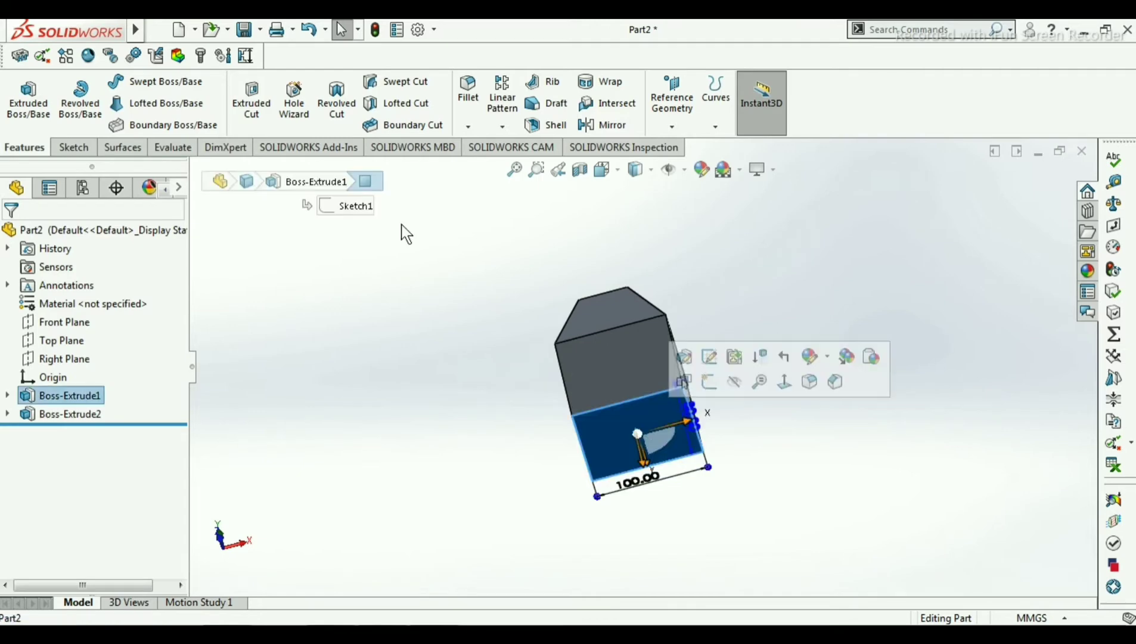
pyautogui.click(84, 145)
pyautogui.click(21, 96)
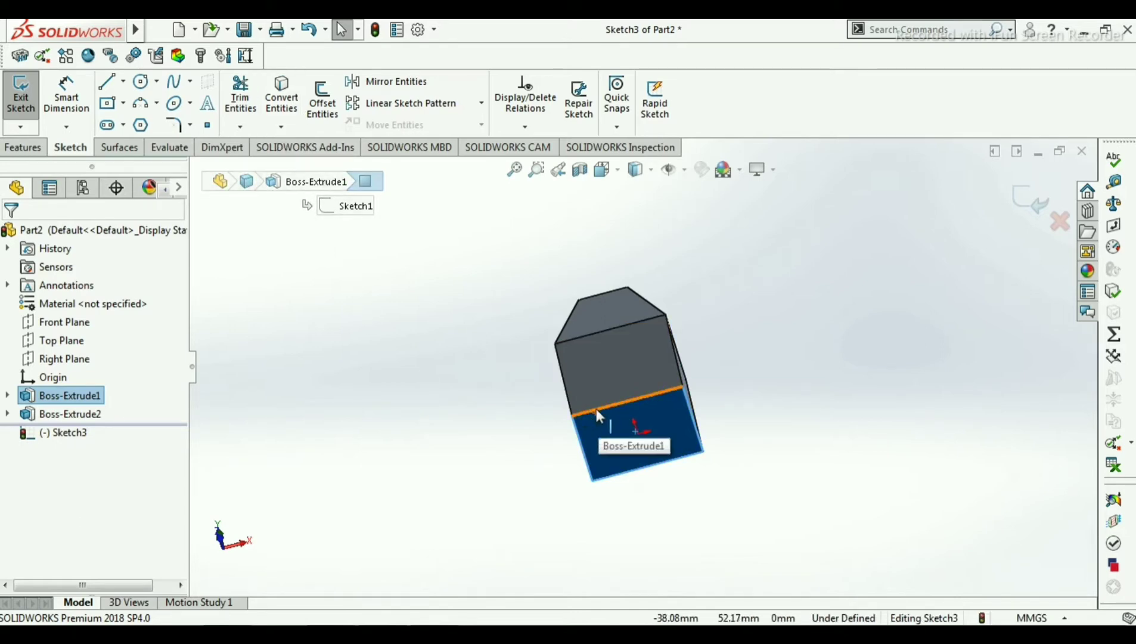
pyautogui.click(288, 106)
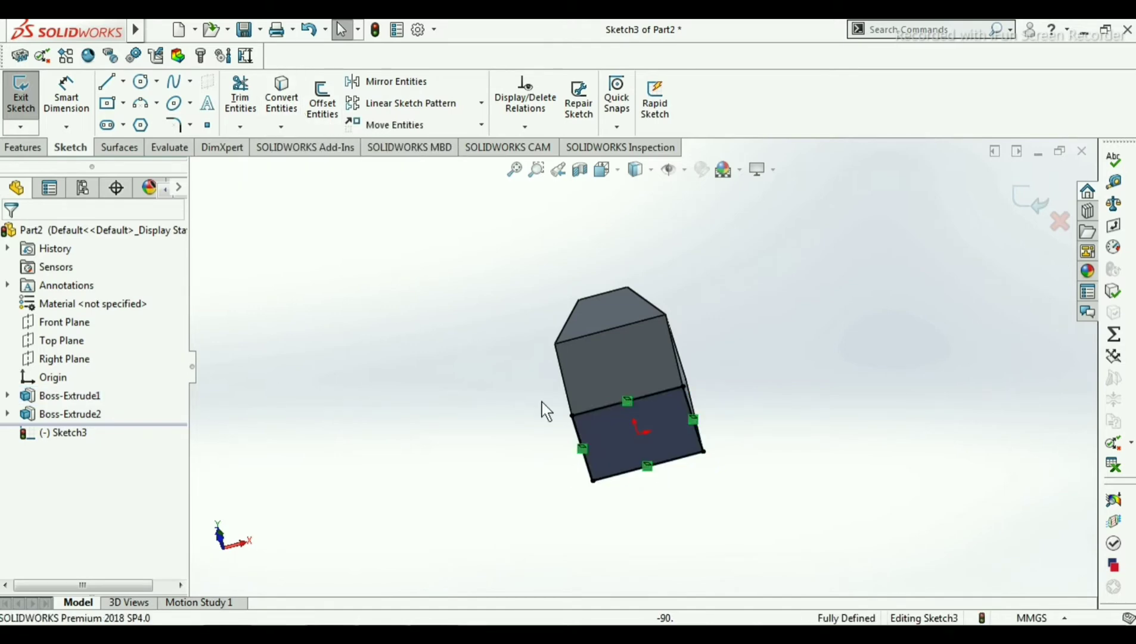
# - Set up a 60 mm blind extrusion of the bottom-face sketch, checking the base's height and angle in the reference drawing
pyautogui.click(27, 147)
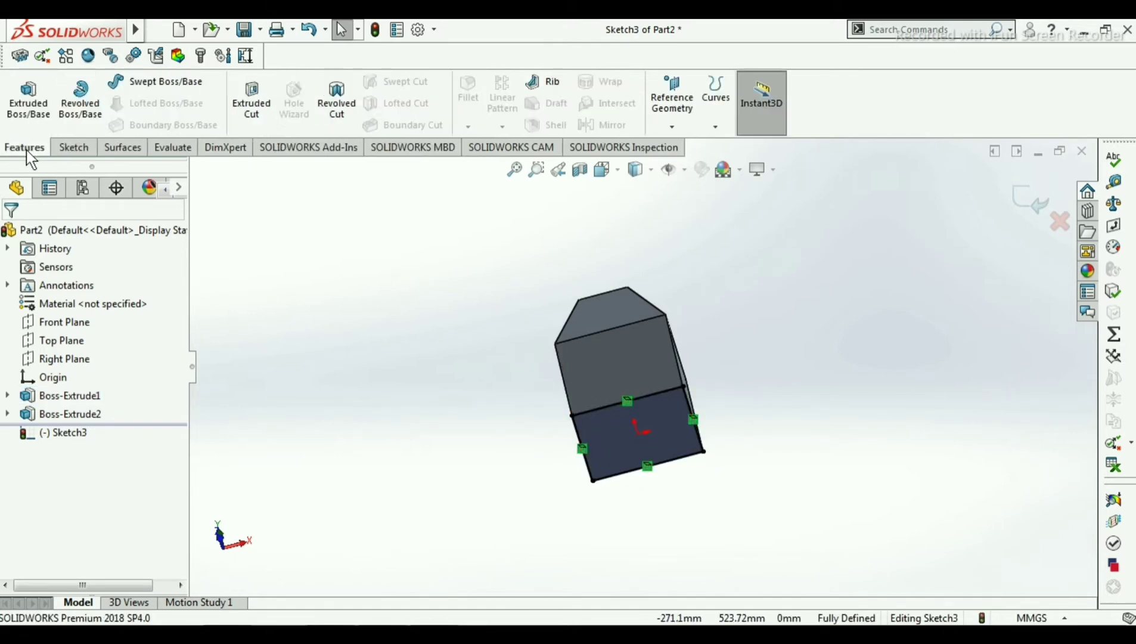
pyautogui.click(31, 94)
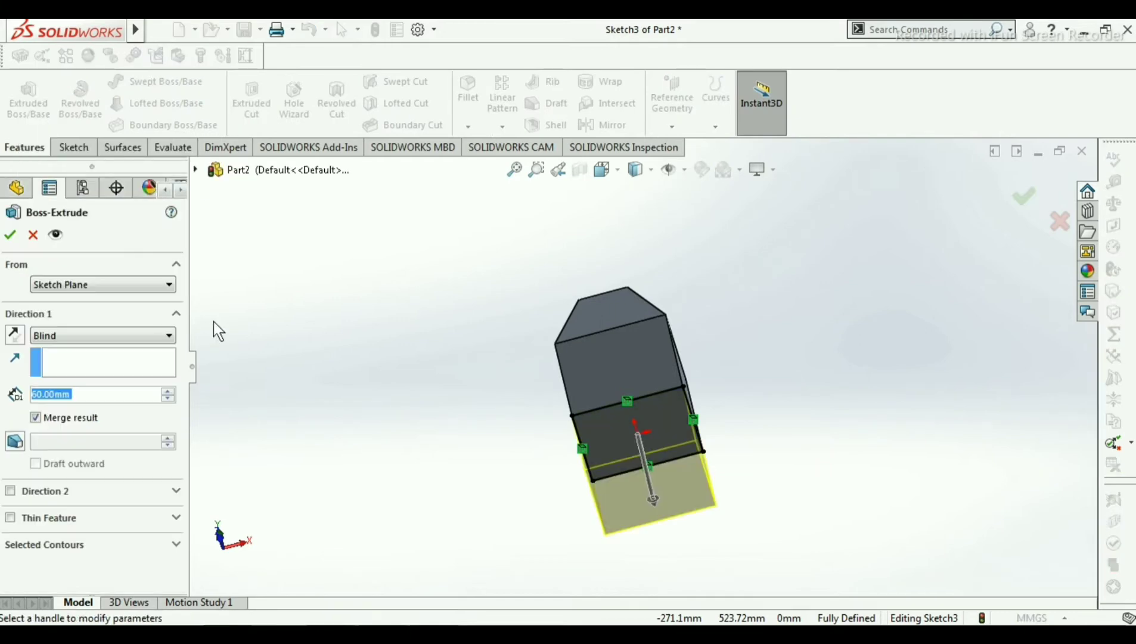
pyautogui.hotkey('alt', 'Tab')
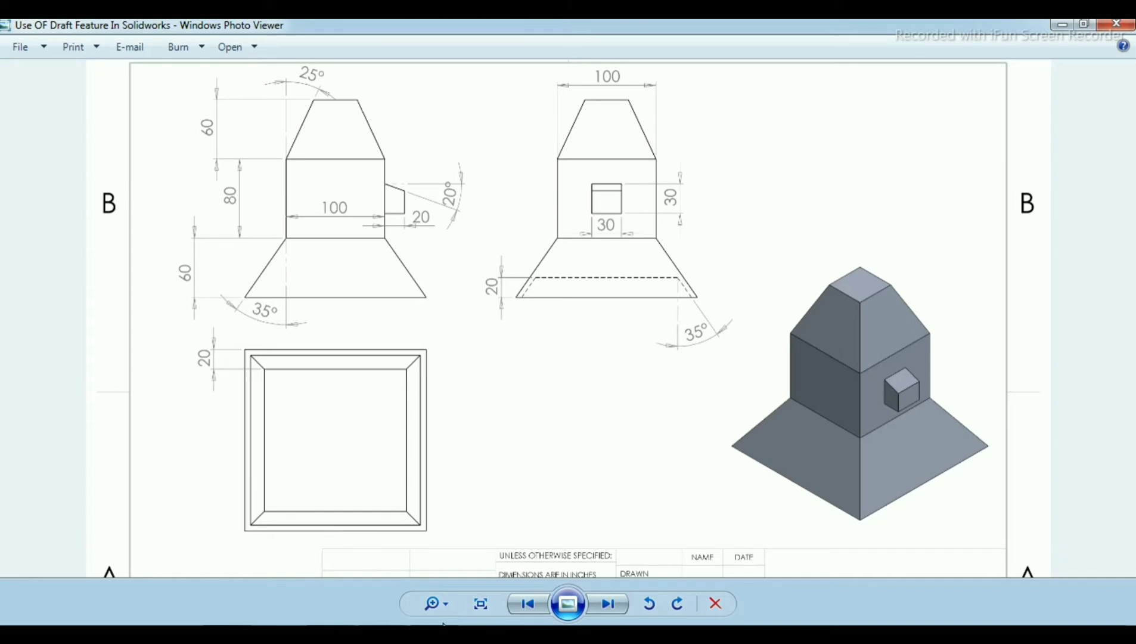
pyautogui.hotkey('alt', 'Tab')
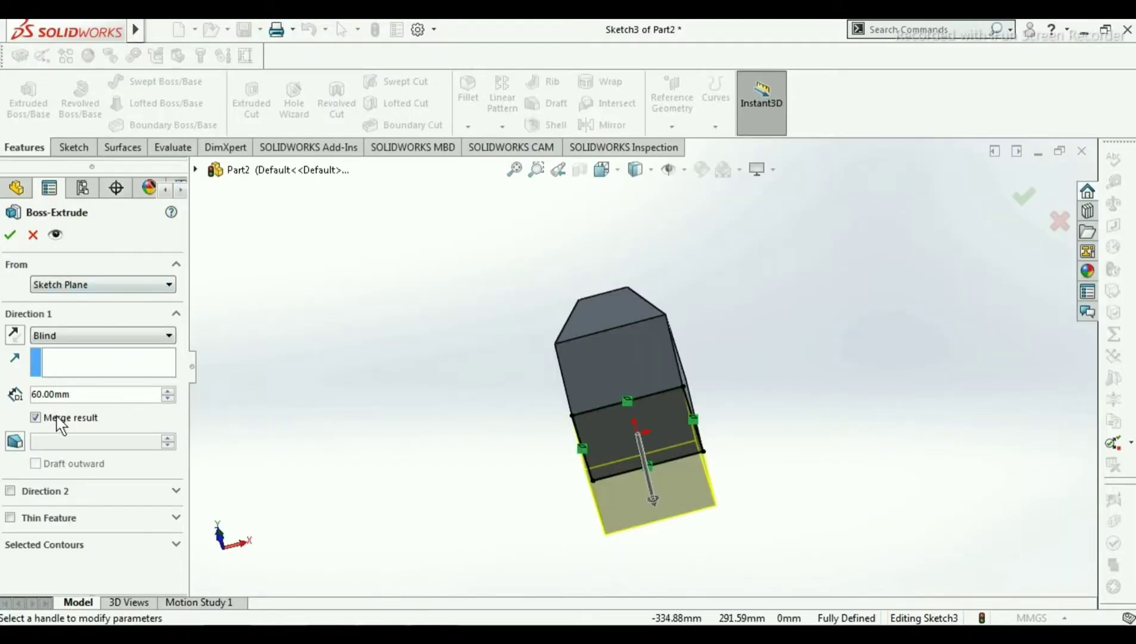
pyautogui.hotkey('alt', 'Tab')
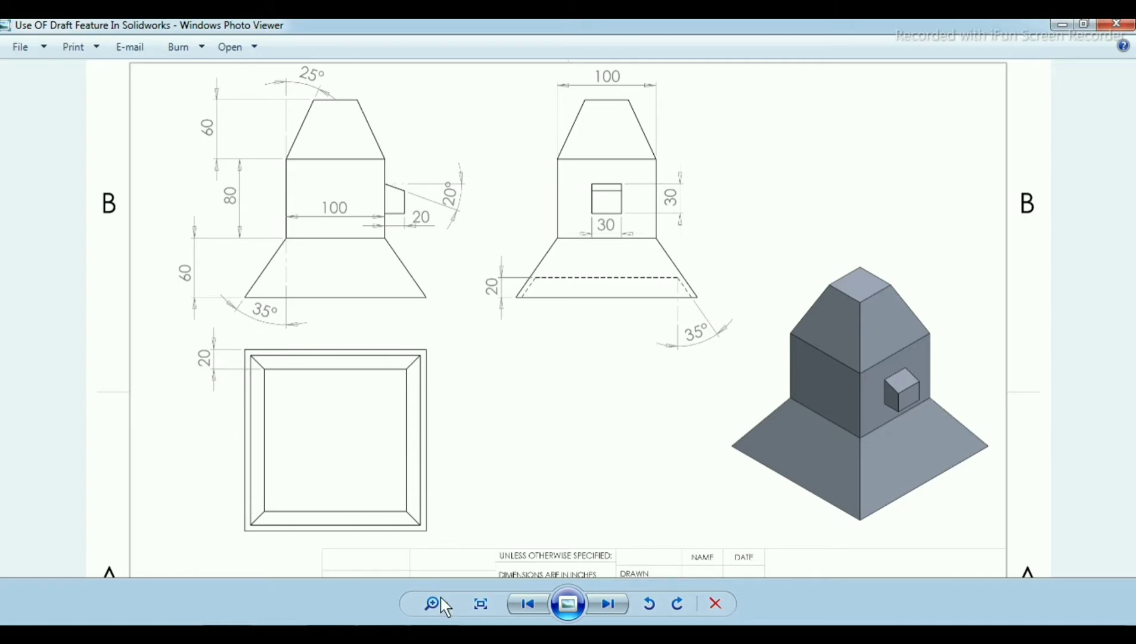
pyautogui.hotkey('alt', 'Tab')
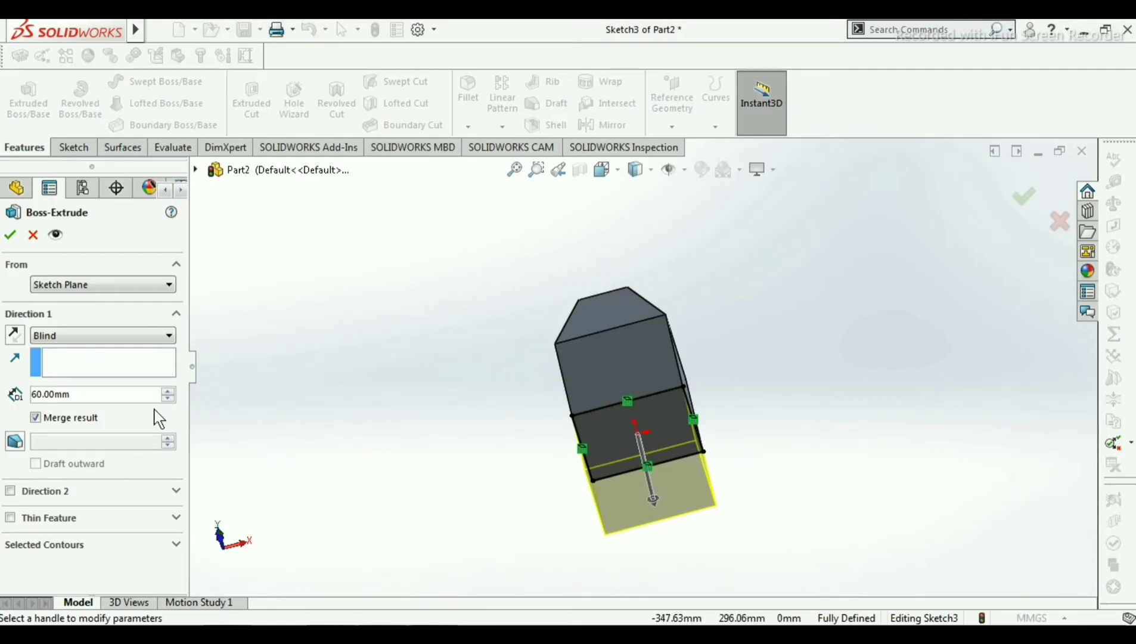
# - Add a 35-degree outward draft to the base extrusion and accept the feature
pyautogui.click(14, 442)
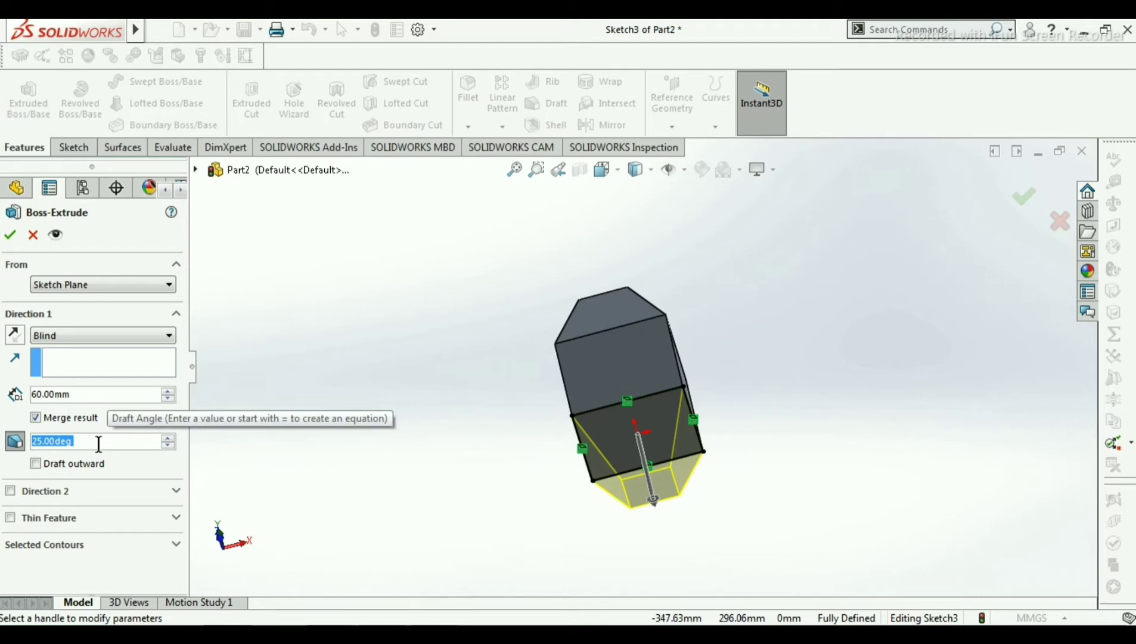
pyautogui.write('35')
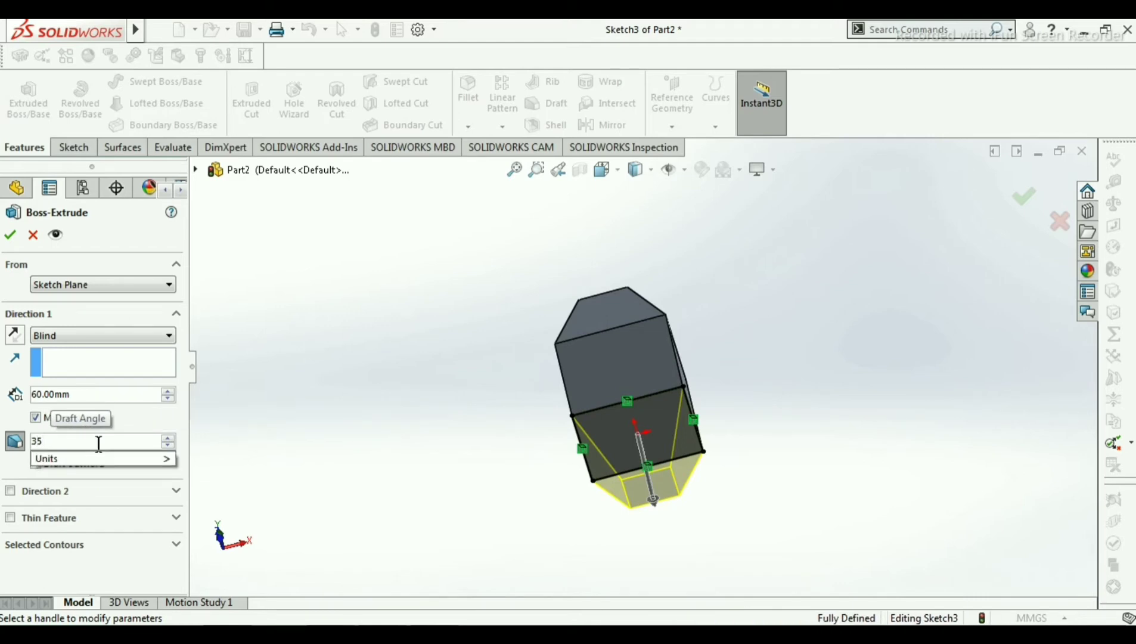
pyautogui.moveTo(50, 469)
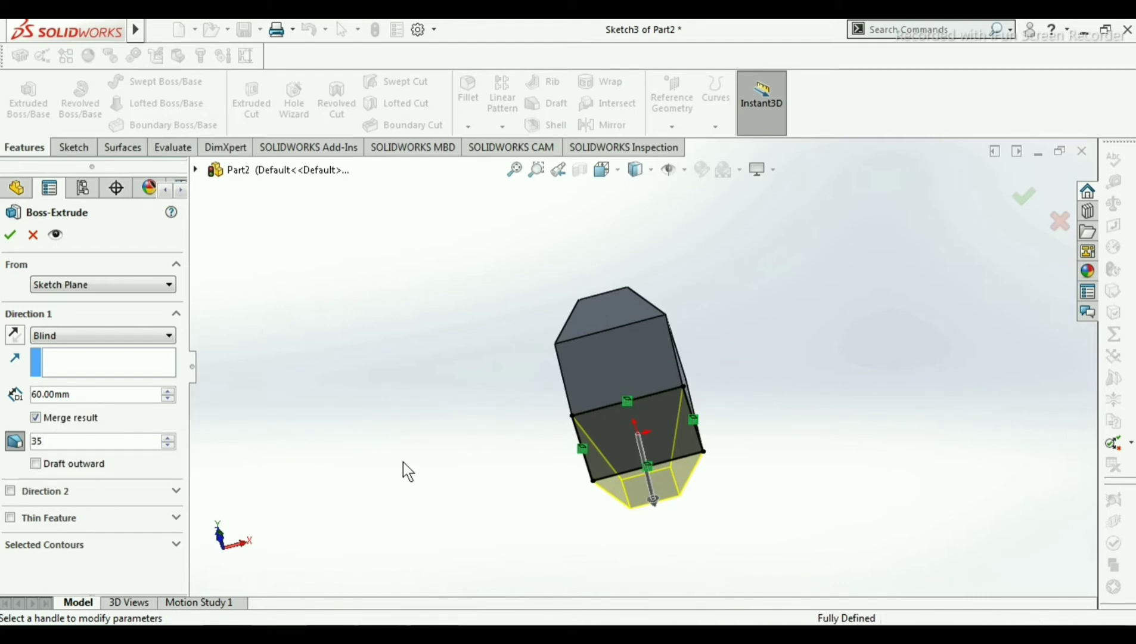
pyautogui.click(38, 464)
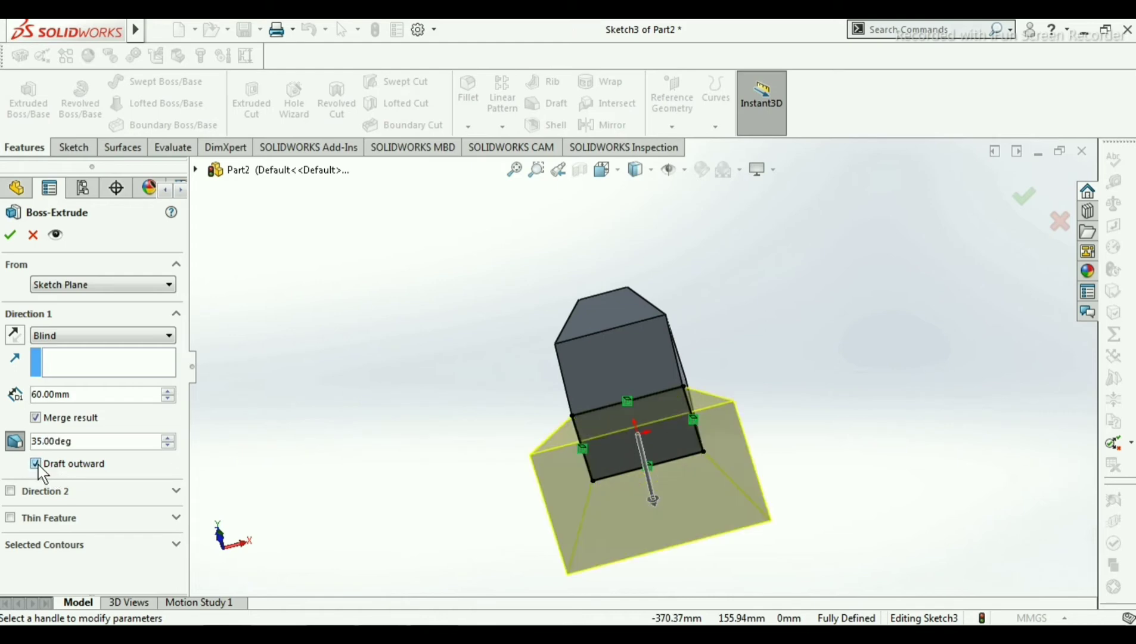
pyautogui.moveTo(822, 328); pyautogui.dragTo(829, 423, button='middle')
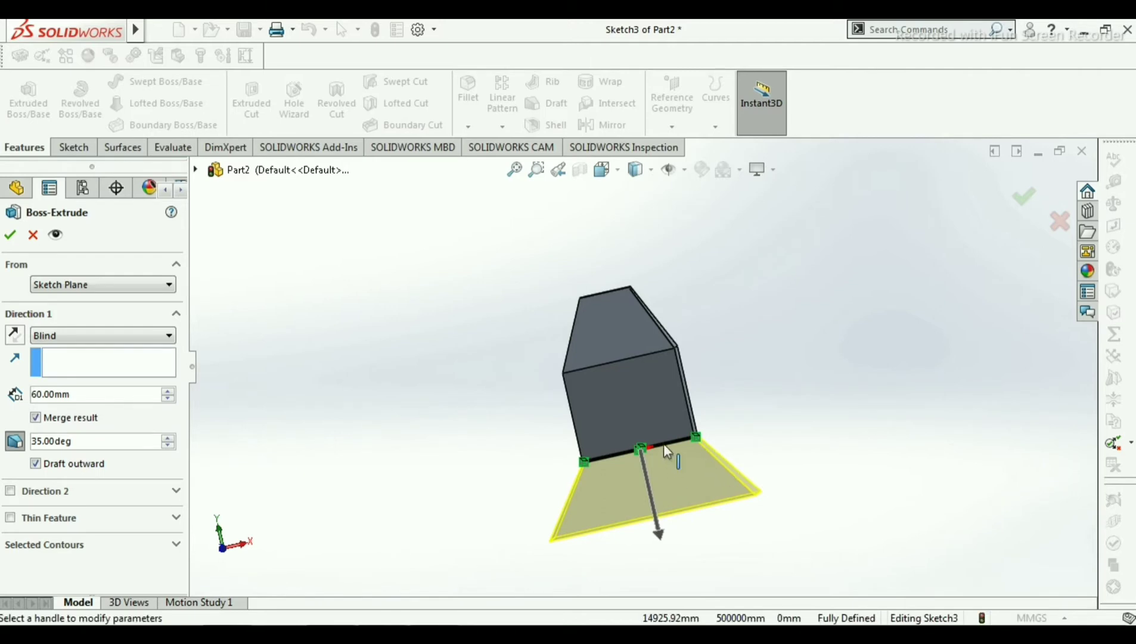
pyautogui.click(10, 236)
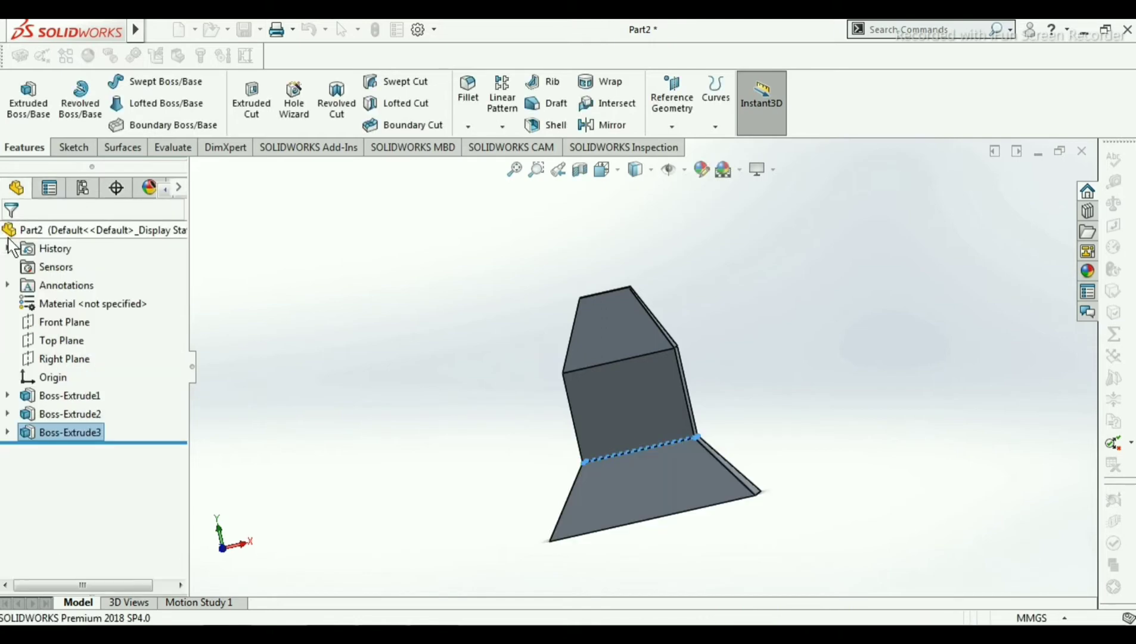
pyautogui.scroll(-1, 688, 317)
pyautogui.scroll(2, 713, 341)
pyautogui.click(712, 341)
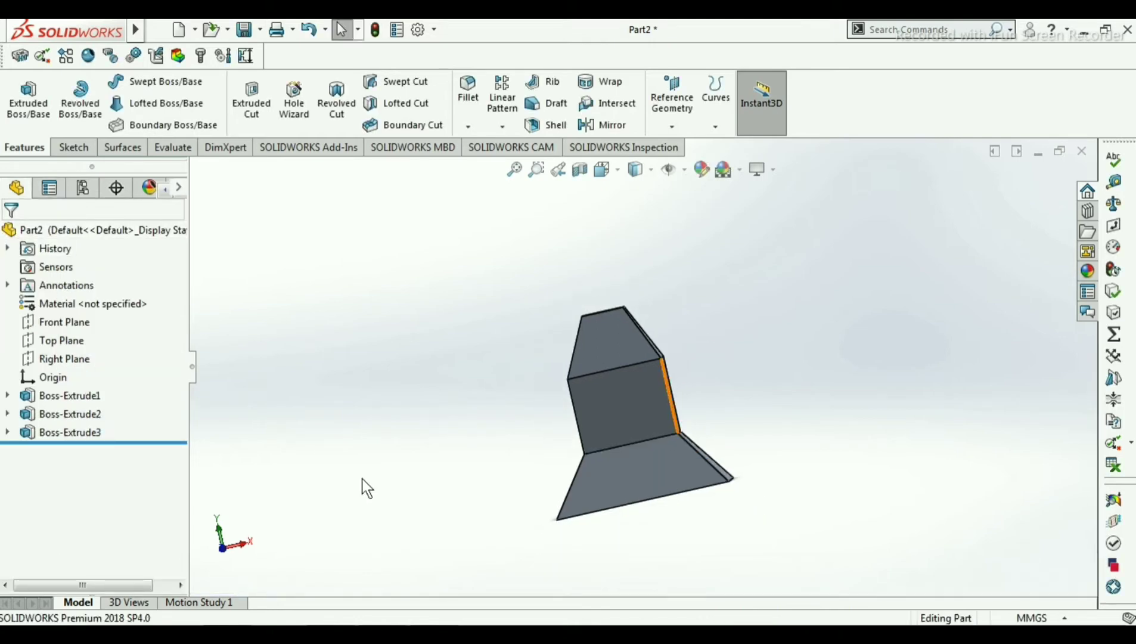
# - Check the reference drawing and start a sketch on the underside of the flared base, viewed face-on
pyautogui.hotkey('alt', 'Tab')
pyautogui.moveTo(739, 361); pyautogui.dragTo(706, 236, button='middle')
pyautogui.click(671, 453)
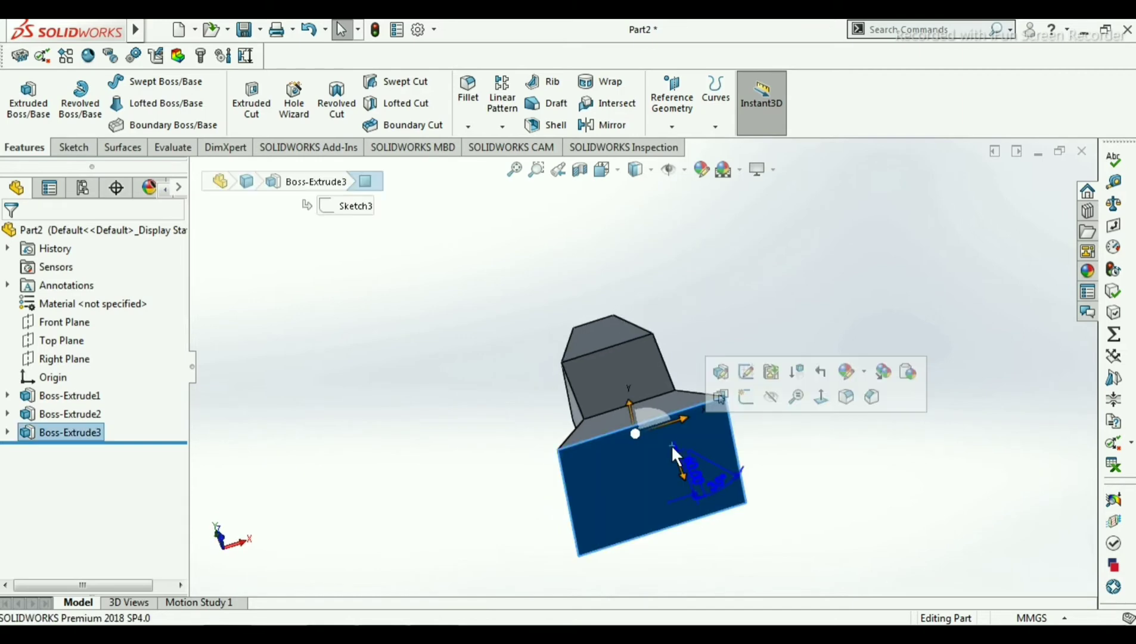
pyautogui.hotkey('ctrl', '8')
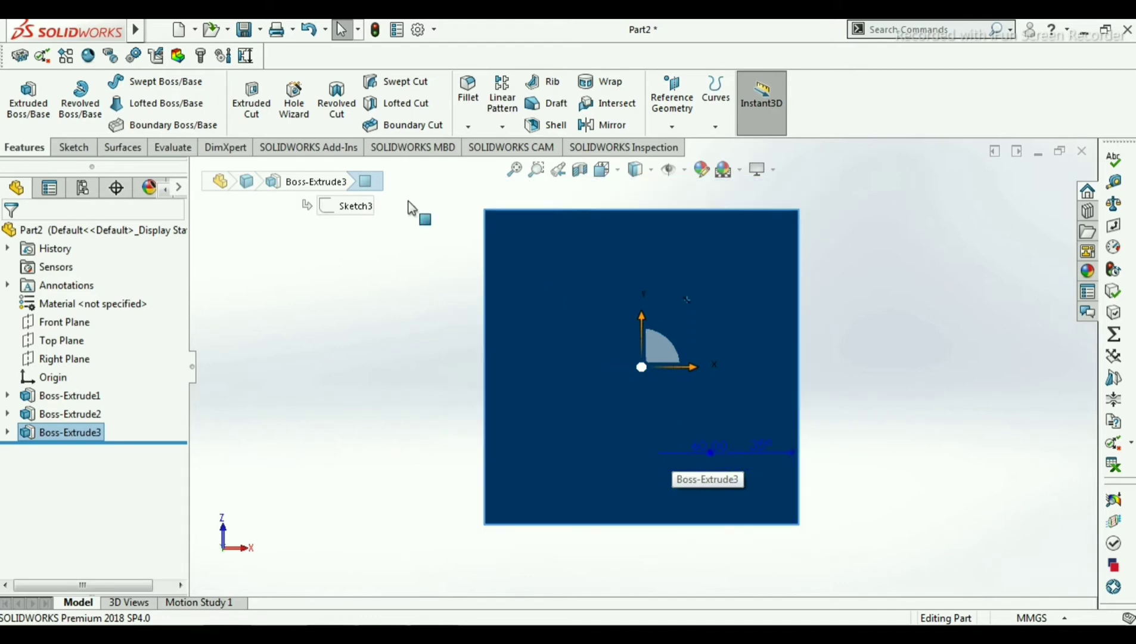
pyautogui.click(82, 144)
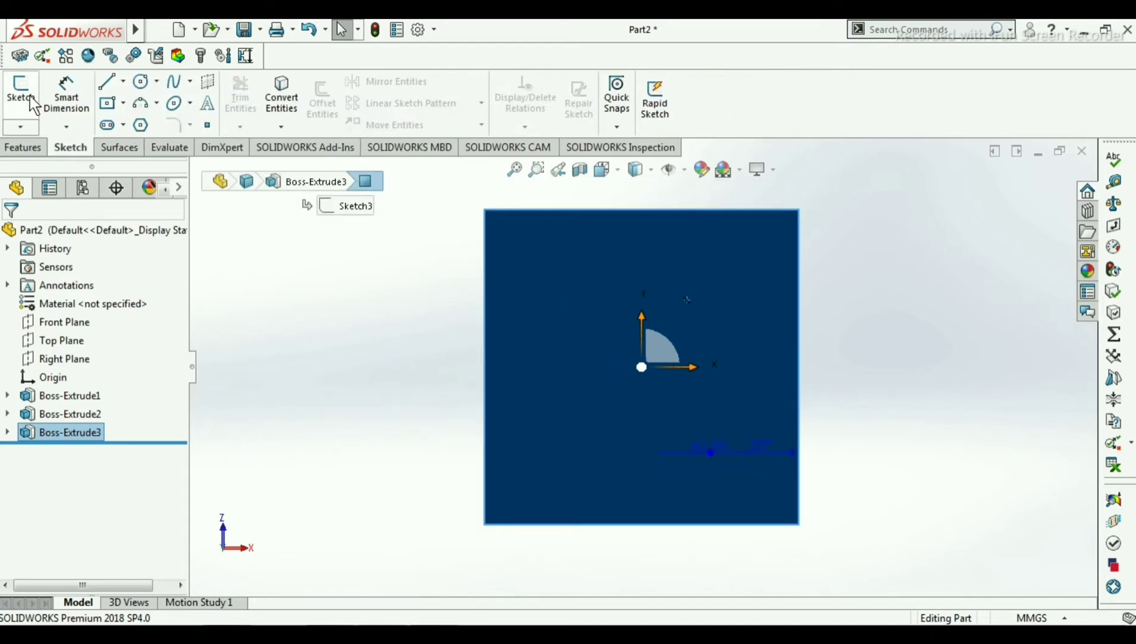
pyautogui.click(31, 96)
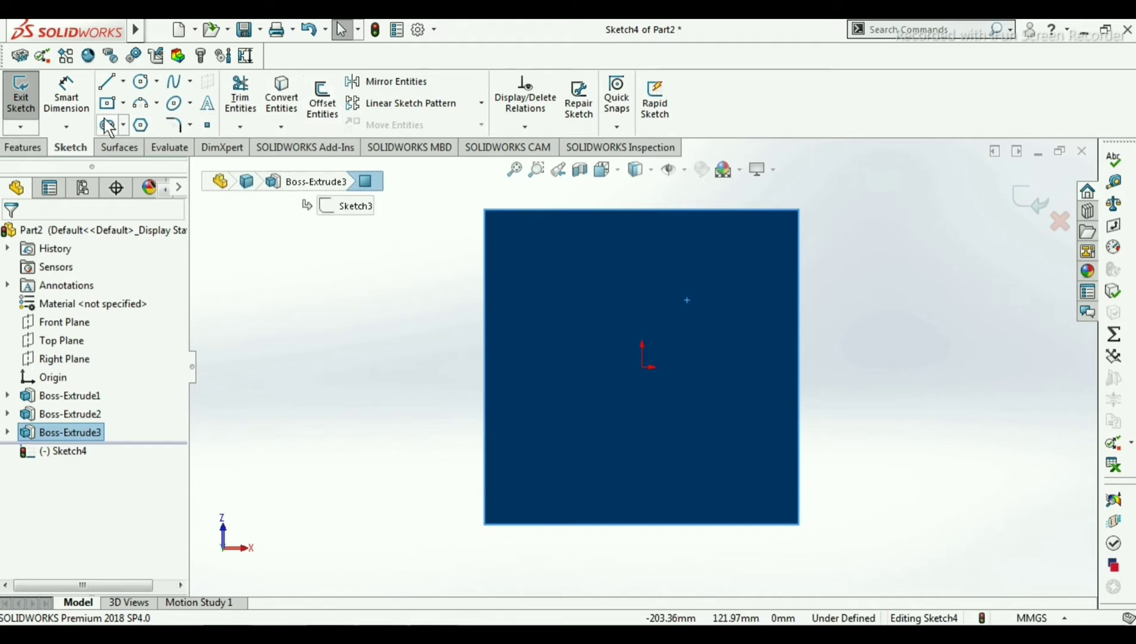
# - Sketch a center rectangle about 130 mm wide from the origin on the base's underside
pyautogui.click(121, 104)
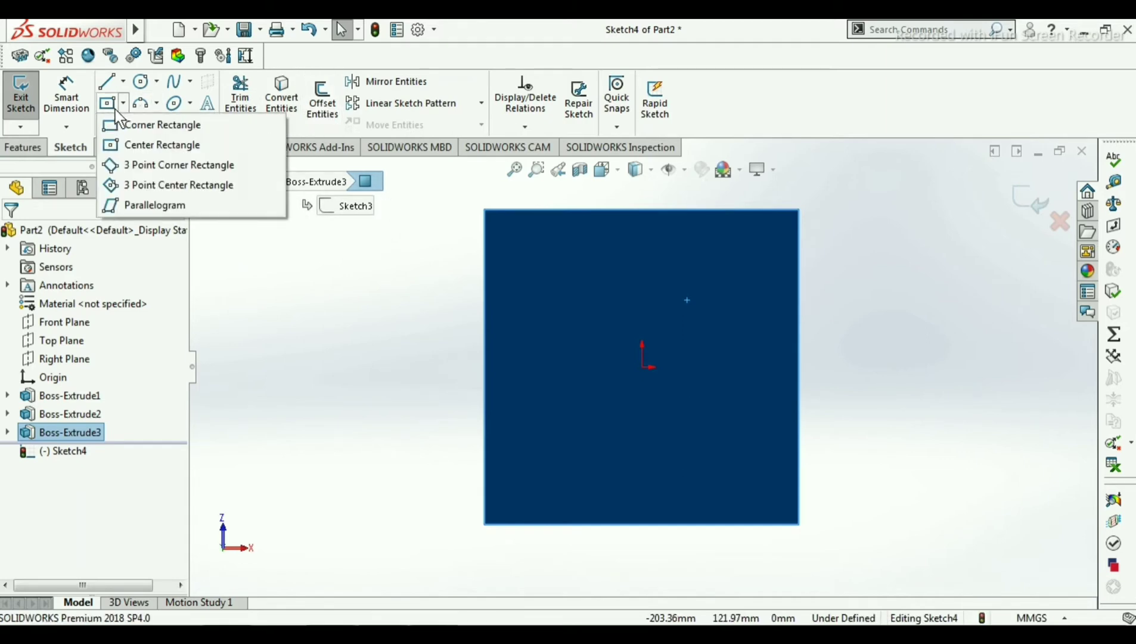
pyautogui.click(135, 146)
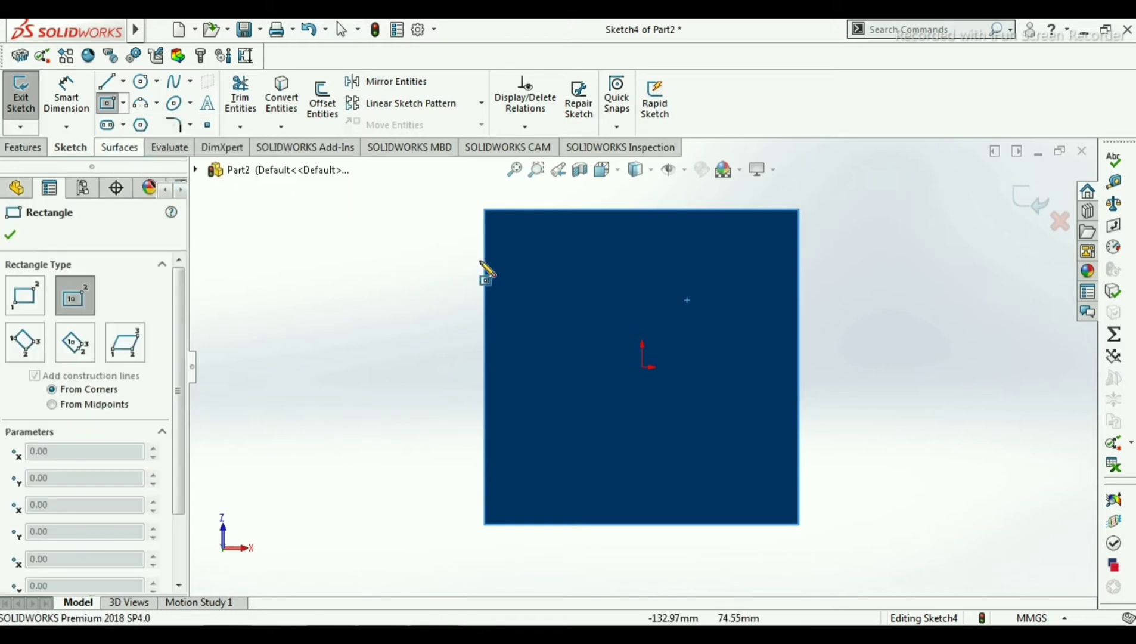
pyautogui.click(642, 367)
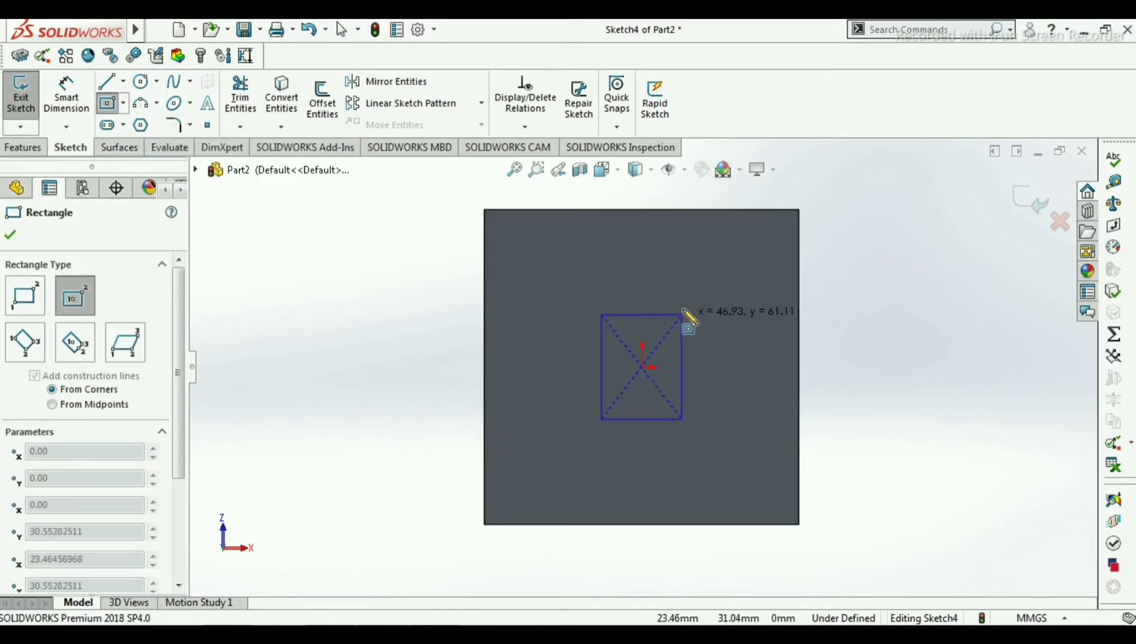
pyautogui.click(755, 253)
pyautogui.press('Escape')
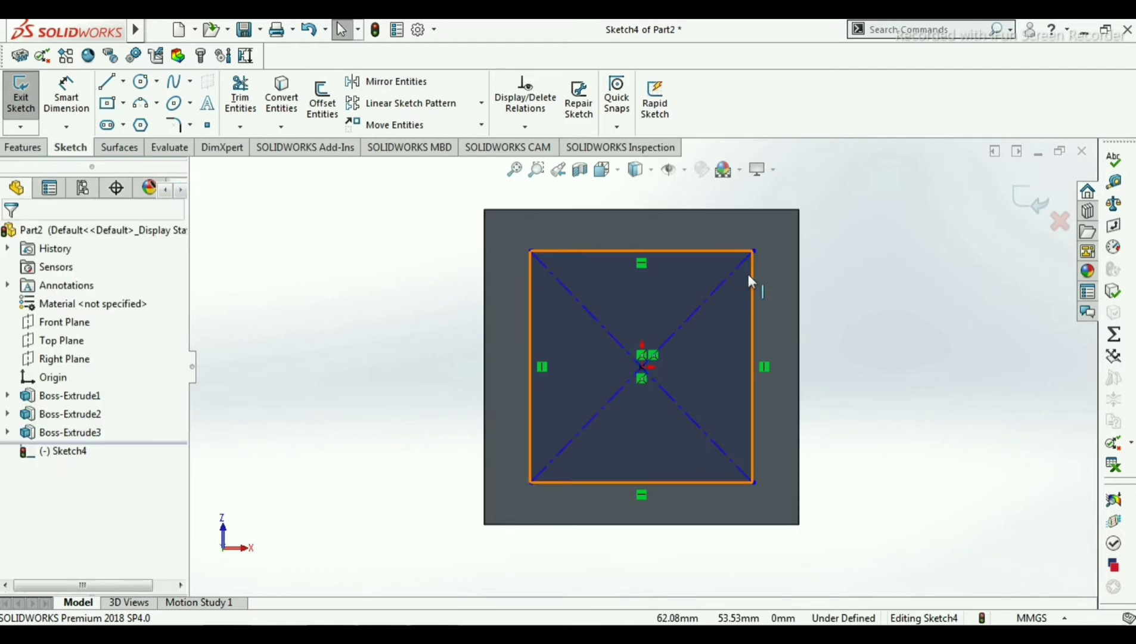
# - Make two adjacent sides of the rectangle equal in length so it becomes a square
pyautogui.scroll(-2, 761, 278)
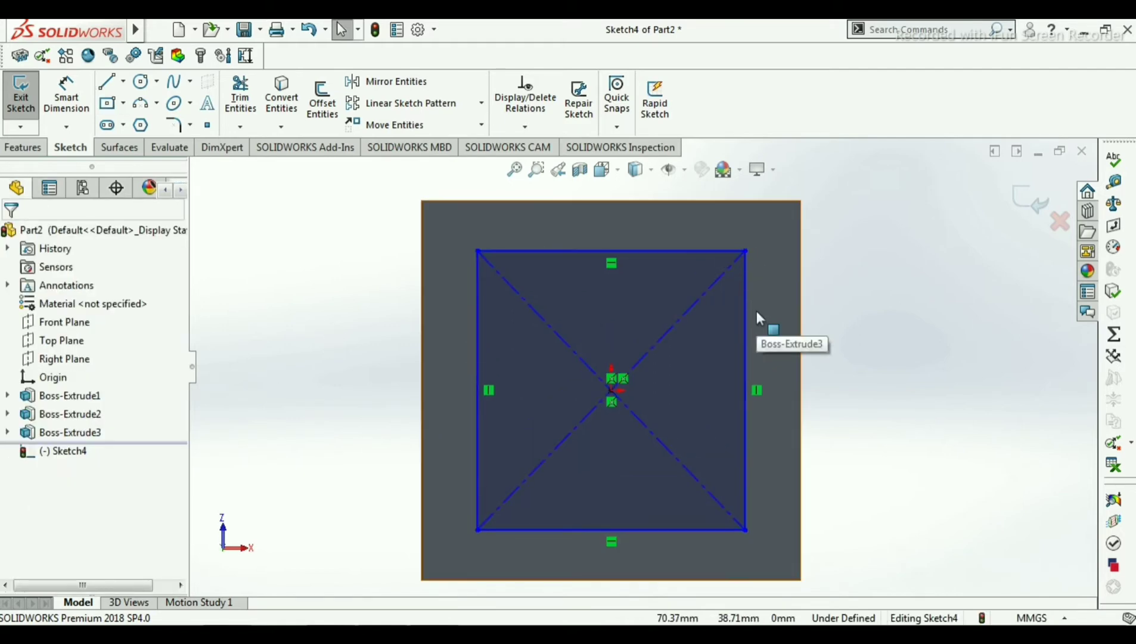
pyautogui.click(711, 255)
pyautogui.keyDown('ctrl'); pyautogui.click(745, 272); pyautogui.keyUp('ctrl')
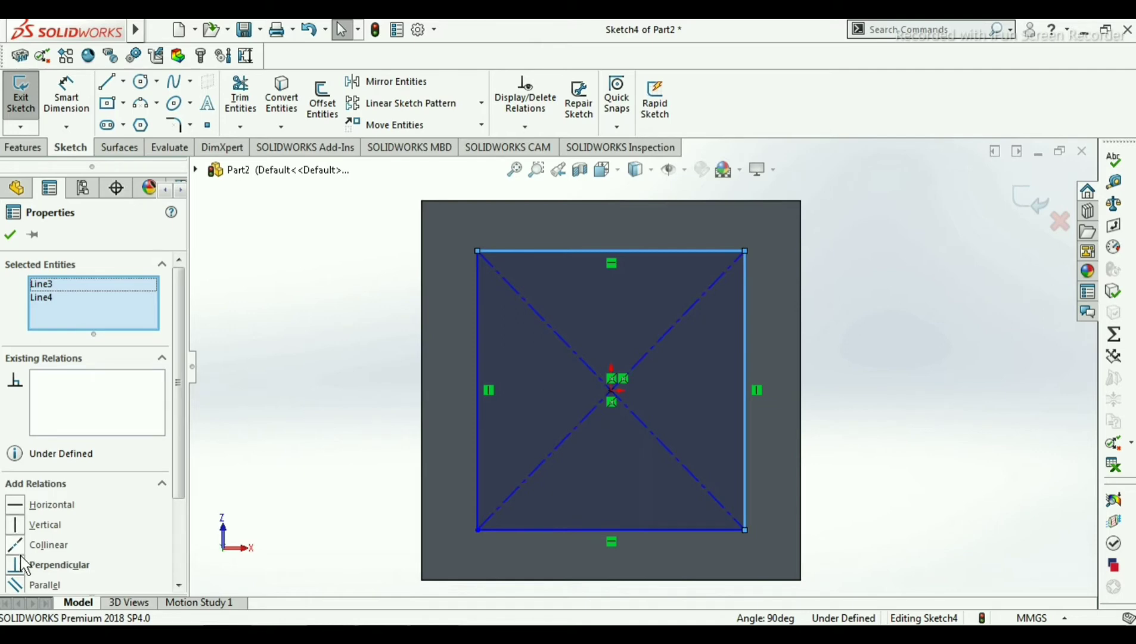
pyautogui.moveTo(177, 411); pyautogui.dragTo(178, 477)
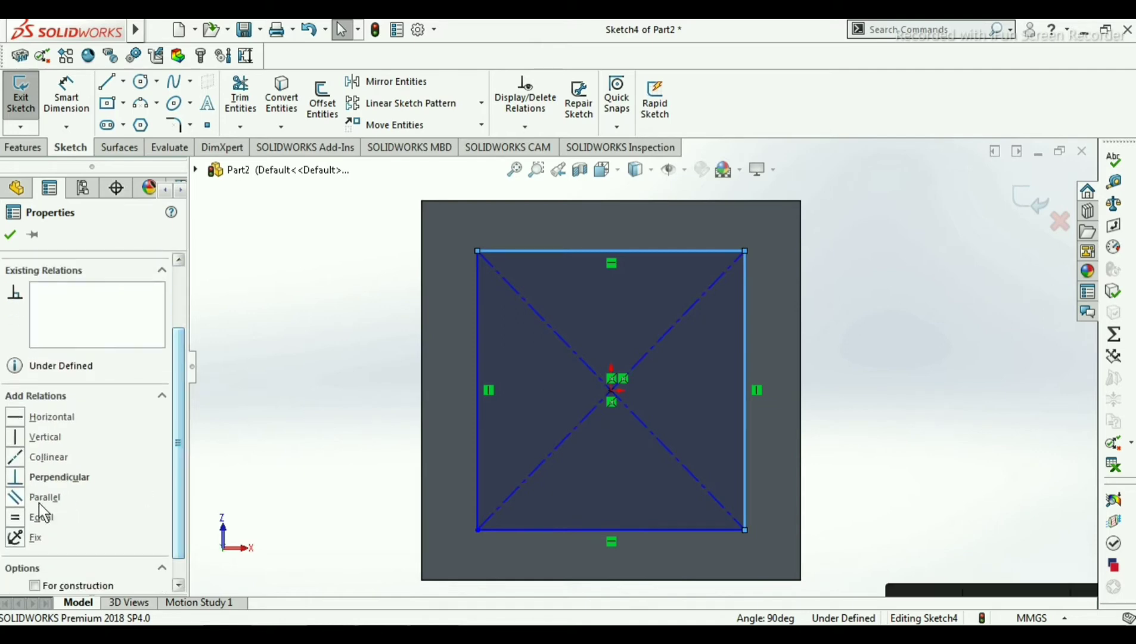
pyautogui.click(13, 518)
pyautogui.click(10, 236)
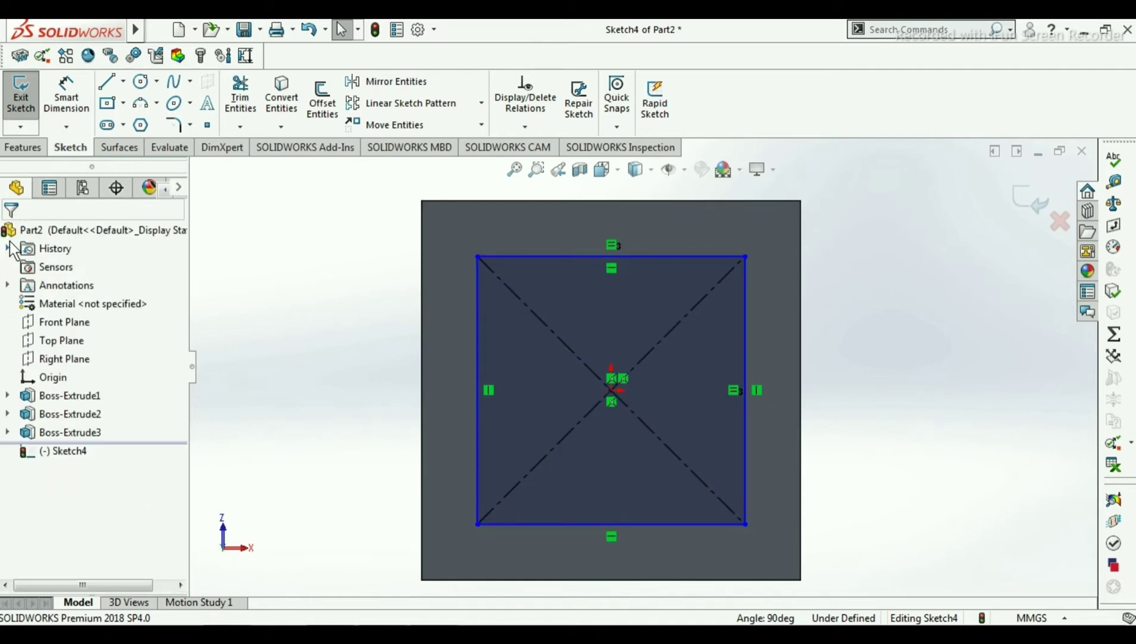
# - Dimension the distance between the square's upper side and the base's outer edge as 20 mm
pyautogui.scroll(2, 642, 367)
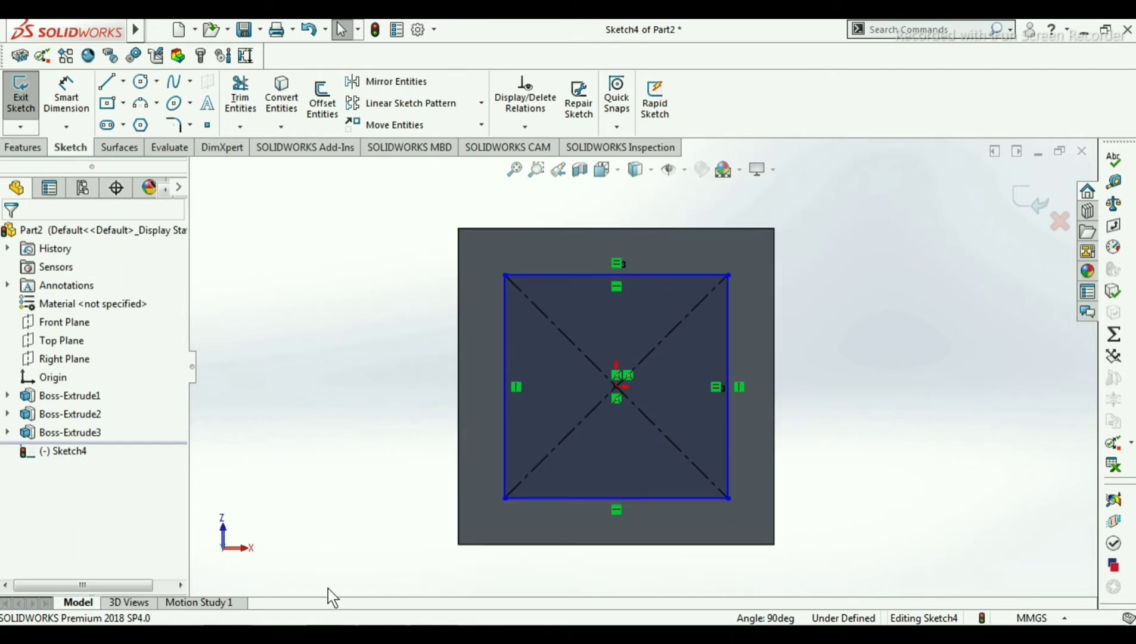
pyautogui.click(67, 90)
pyautogui.click(583, 276)
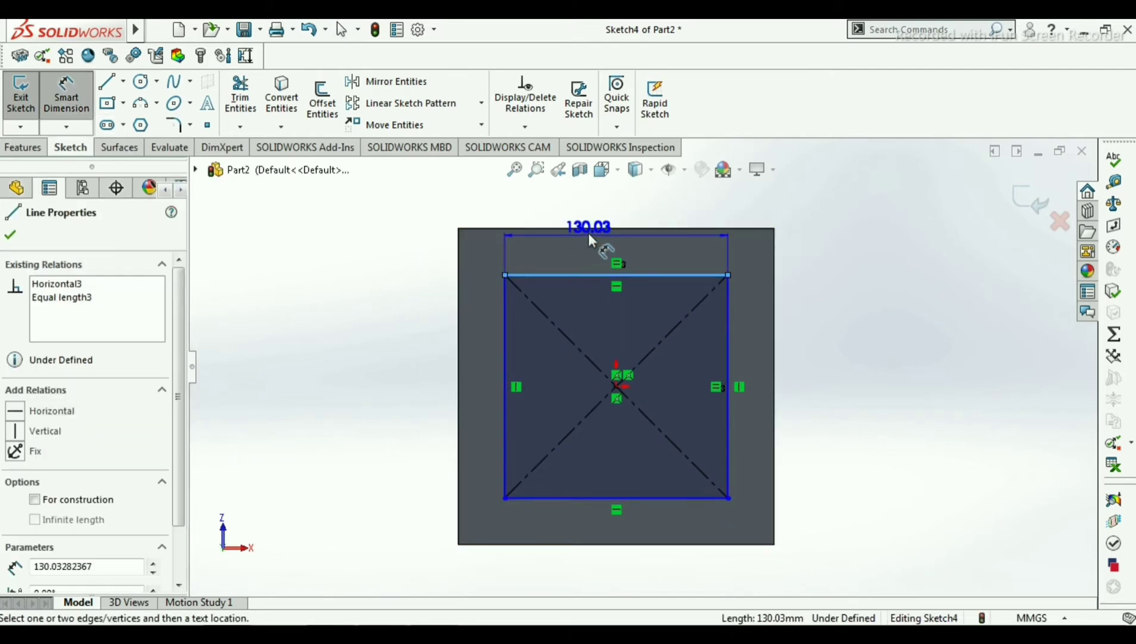
pyautogui.click(588, 232)
pyautogui.click(375, 262)
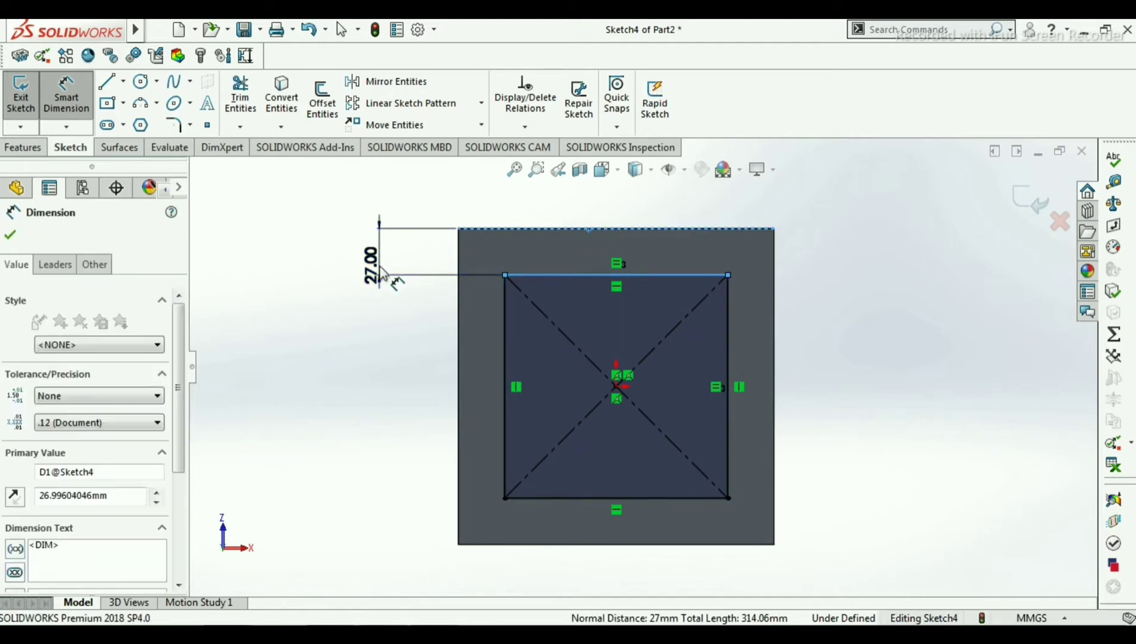
pyautogui.write('20')
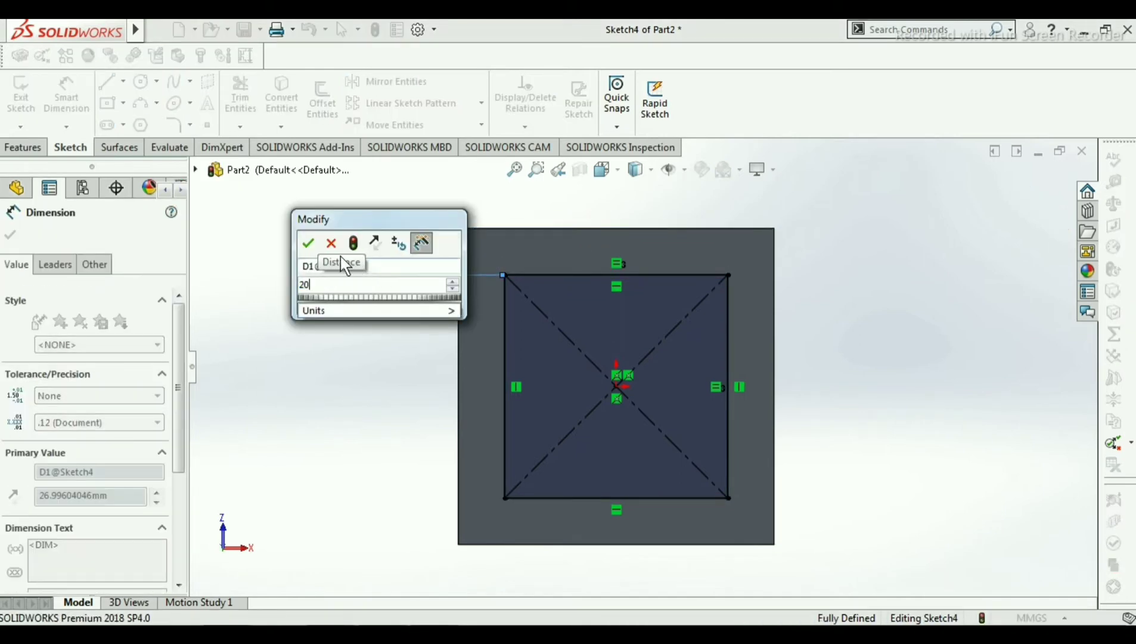
pyautogui.click(309, 241)
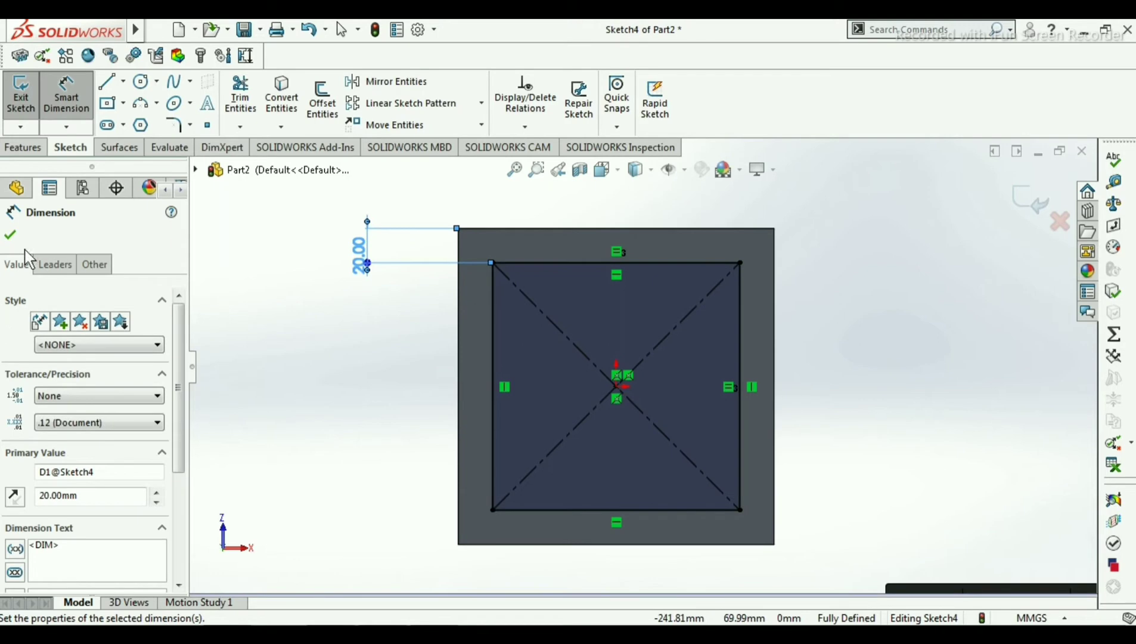
pyautogui.click(9, 234)
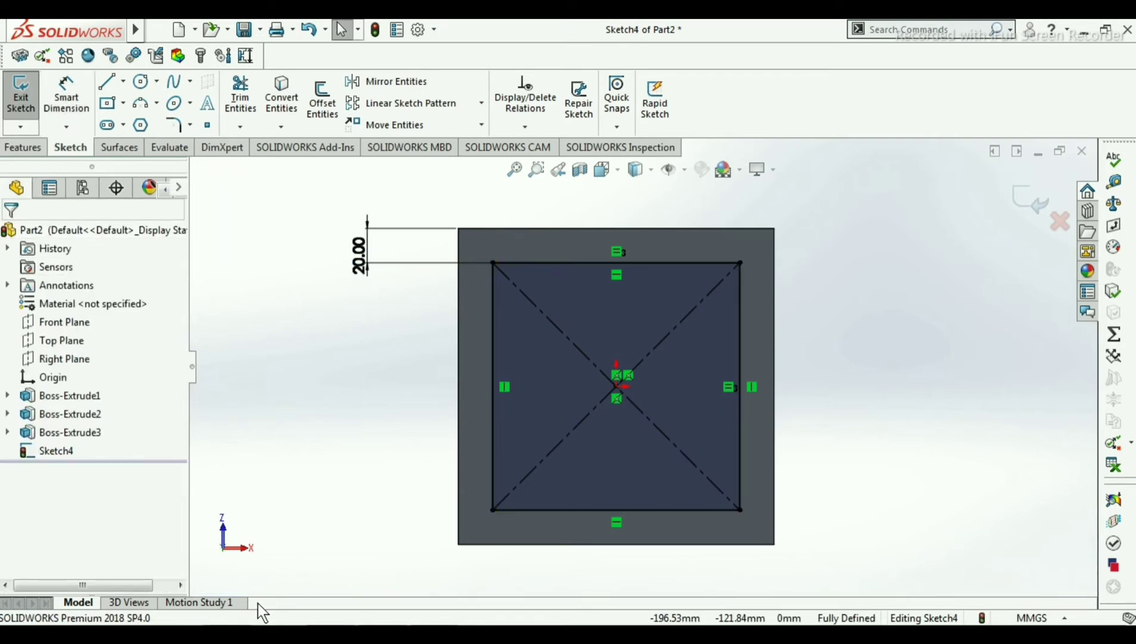
# - Check the recess in the reference drawing and cut the square sketch 20 mm deep into the base's underside
pyautogui.click(461, 633)
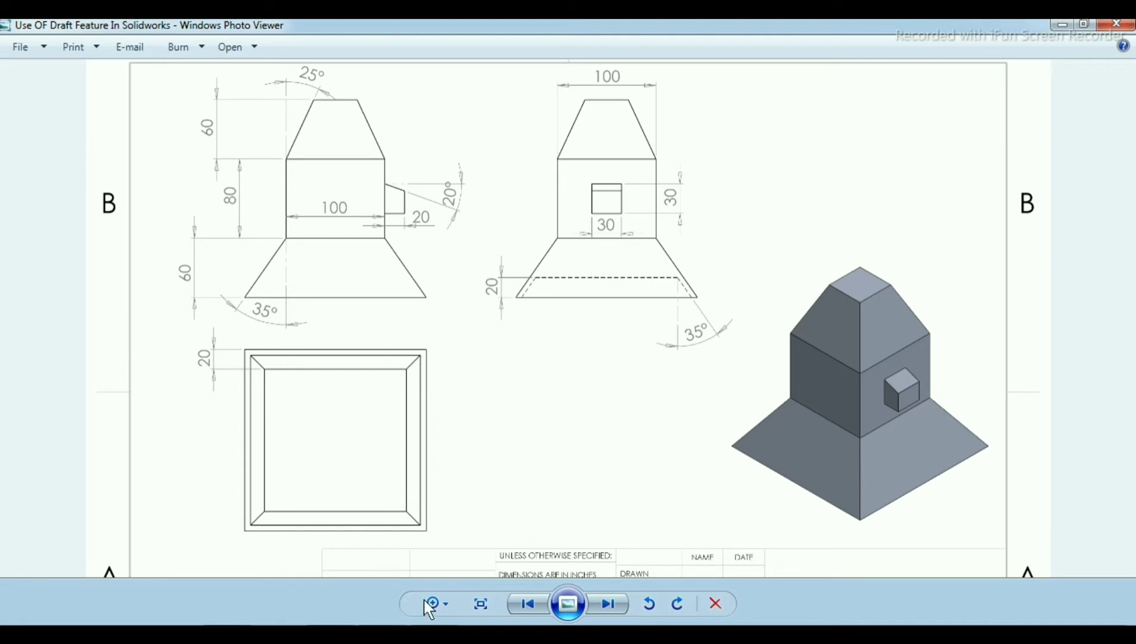
pyautogui.click(433, 632)
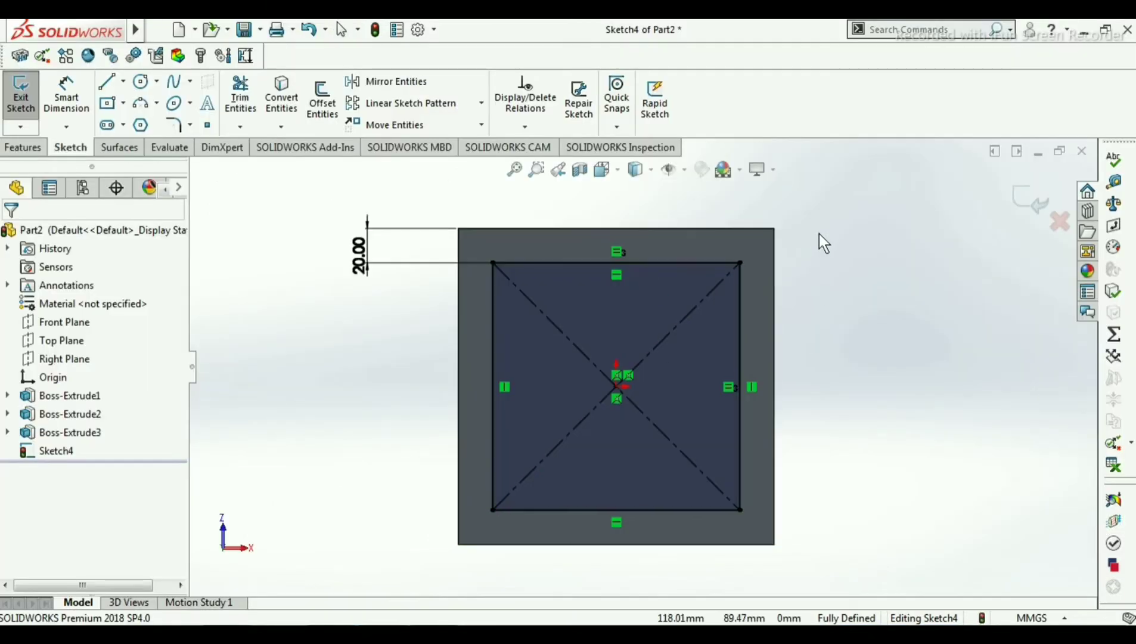
pyautogui.moveTo(819, 234); pyautogui.dragTo(764, 351, button='middle')
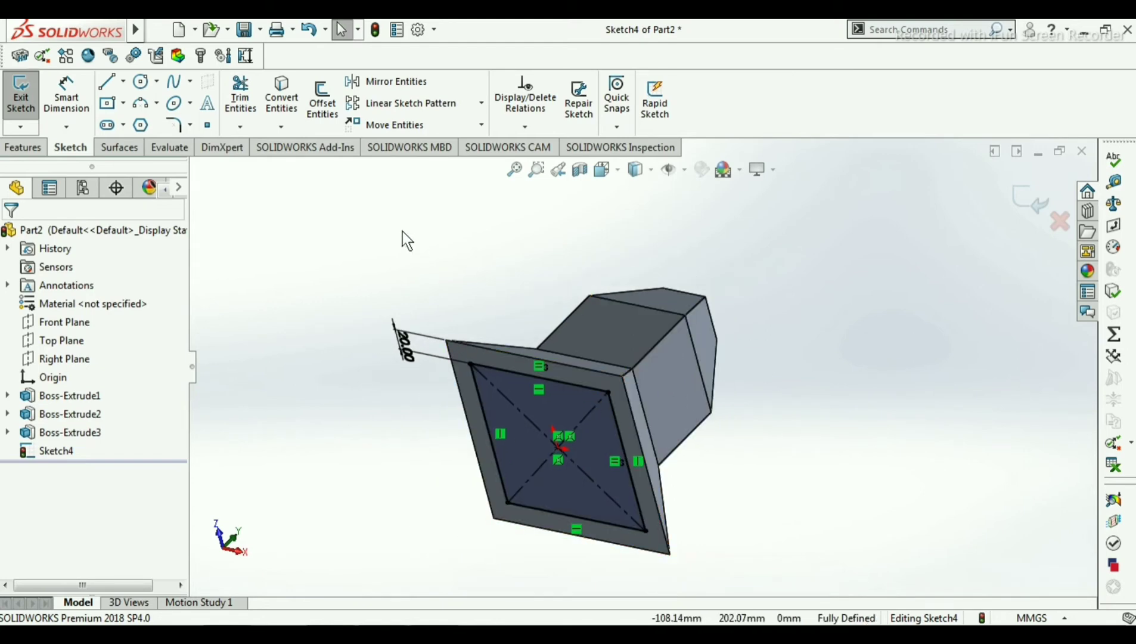
pyautogui.click(17, 152)
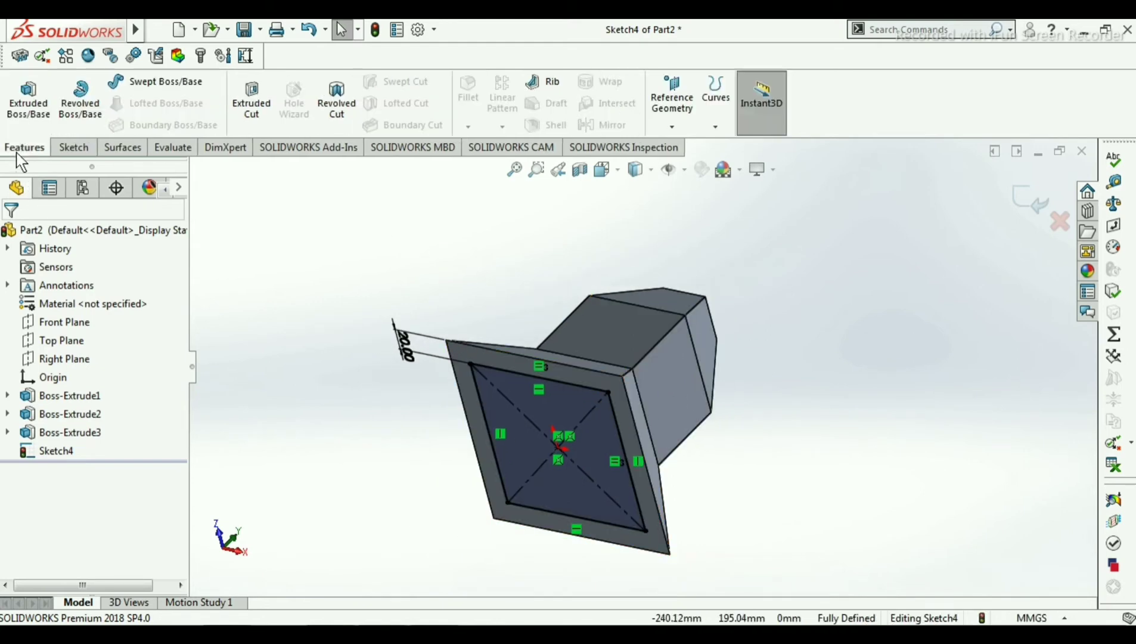
pyautogui.click(251, 105)
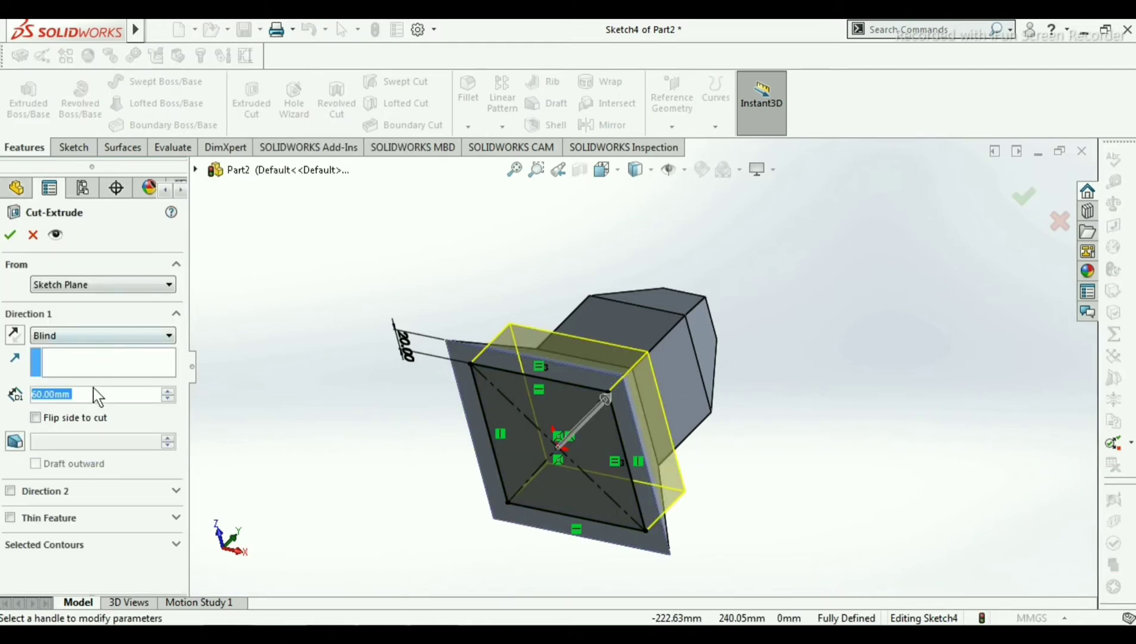
pyautogui.write('20')
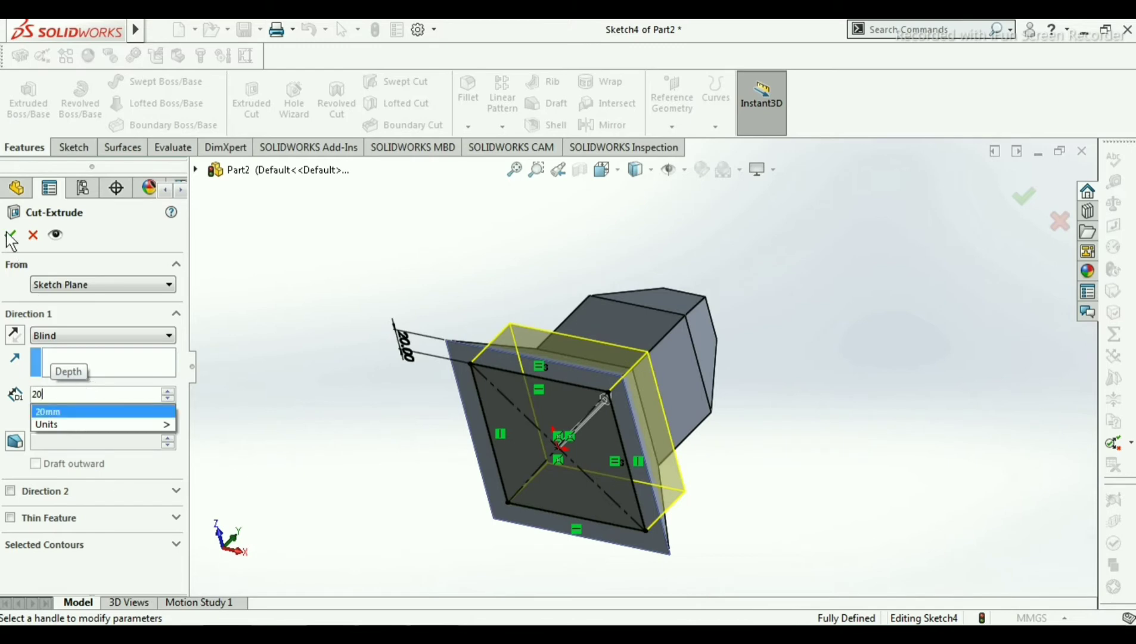
pyautogui.press('Return')
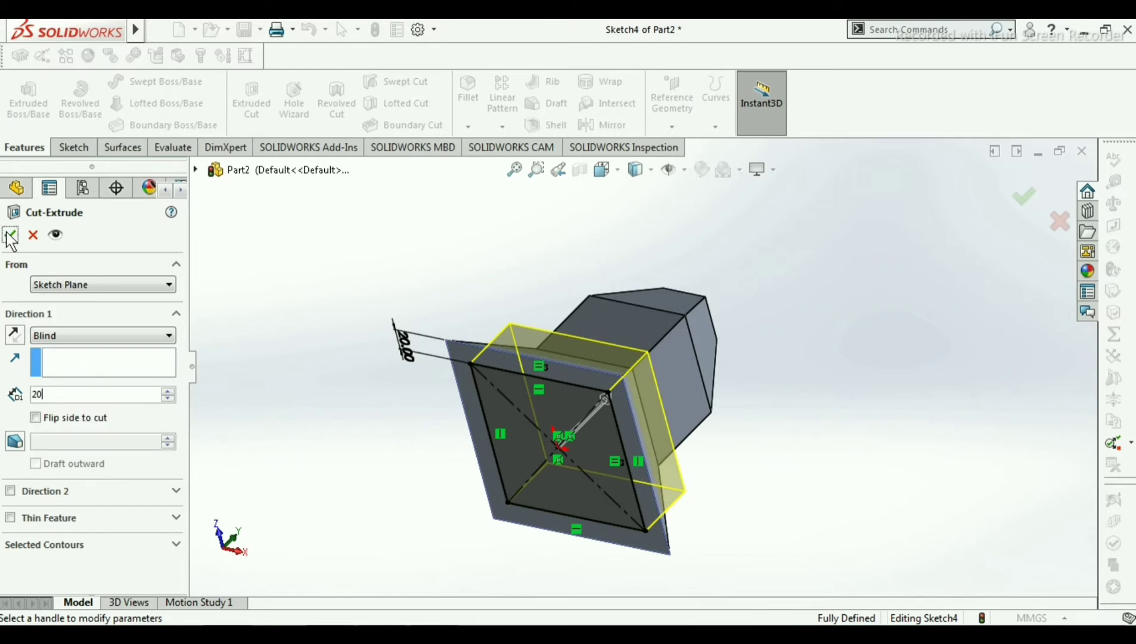
pyautogui.click(10, 235)
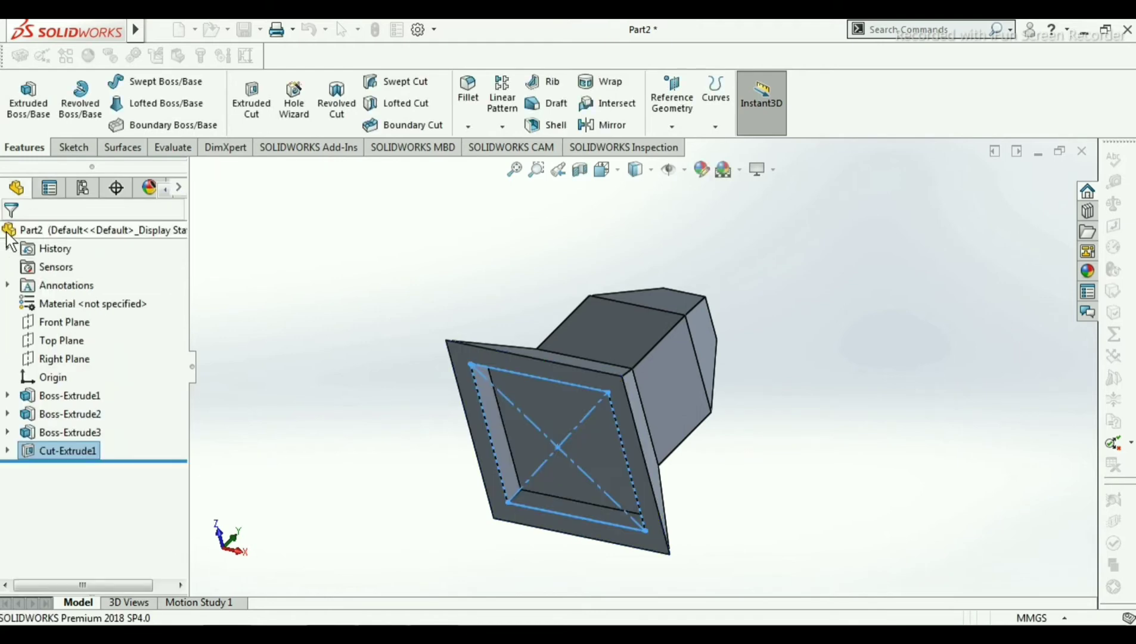
# - Clear the selection, inspect the recess under the base and compare it with the reference drawing
pyautogui.scroll(1, 662, 455)
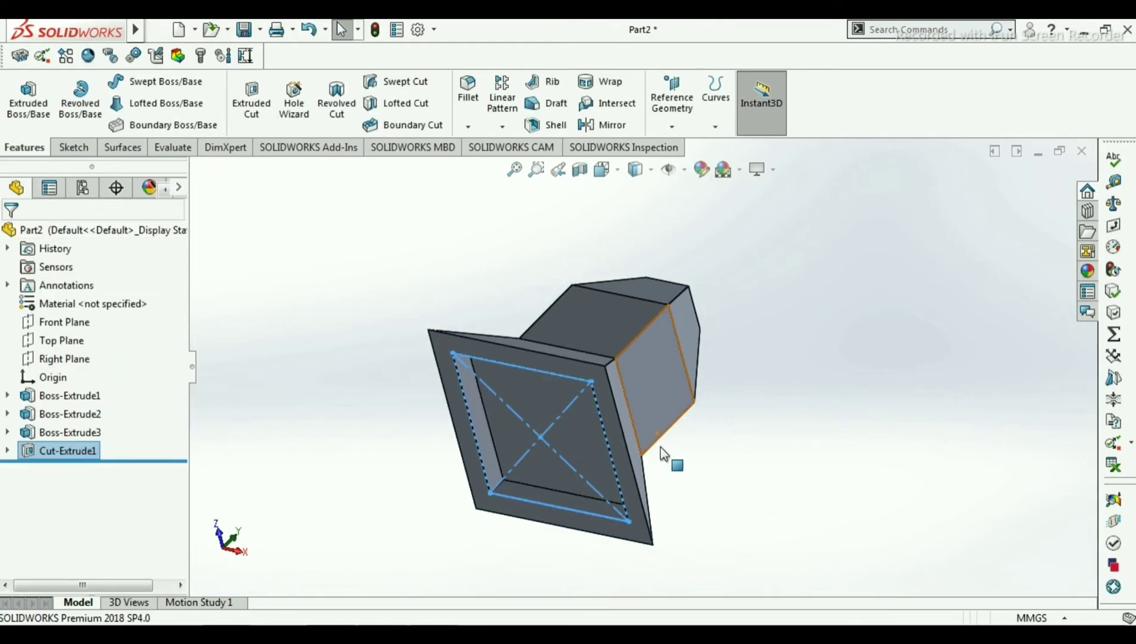
pyautogui.click(760, 447)
pyautogui.moveTo(615, 264)
pyautogui.mouseDown(button='middle')
pyautogui.moveTo(617, 248)
pyautogui.moveTo(610, 286)
pyautogui.mouseUp(button='middle')
pyautogui.click(524, 624)
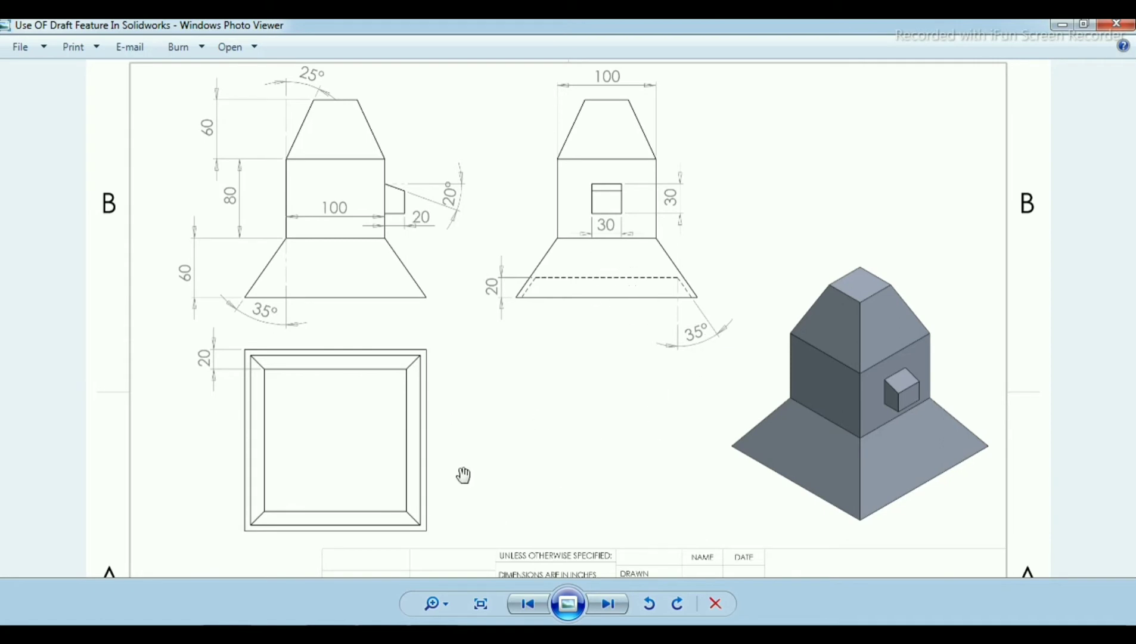
# - Return to the SOLIDWORKS part, start a Draft feature and check the recess walls' draft angle in the reference drawing
pyautogui.click(422, 633)
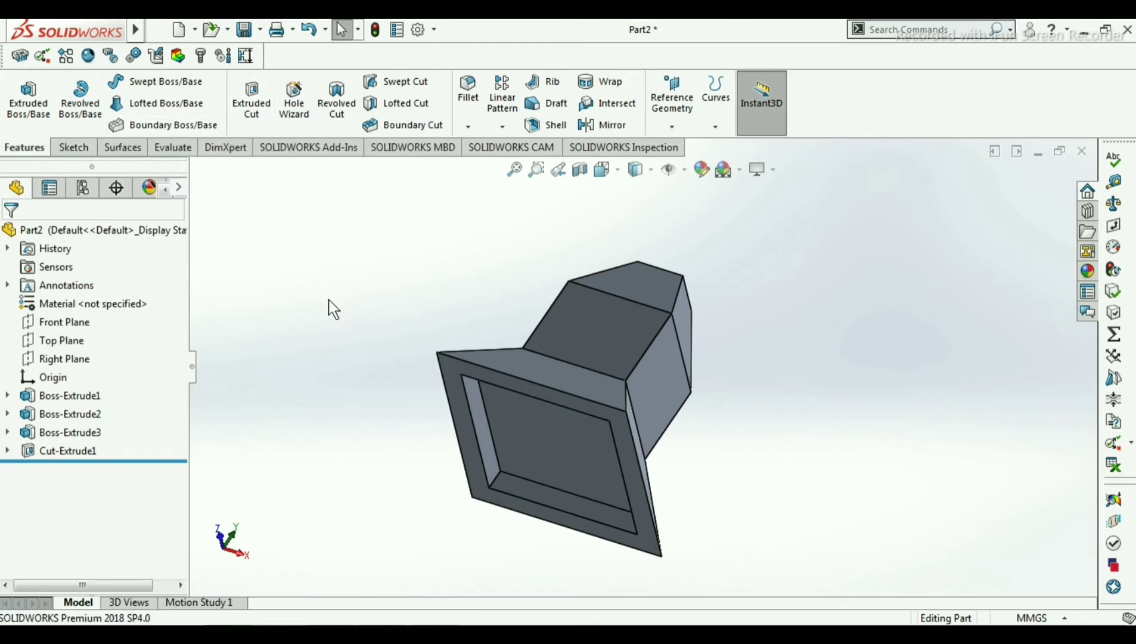
pyautogui.click(547, 103)
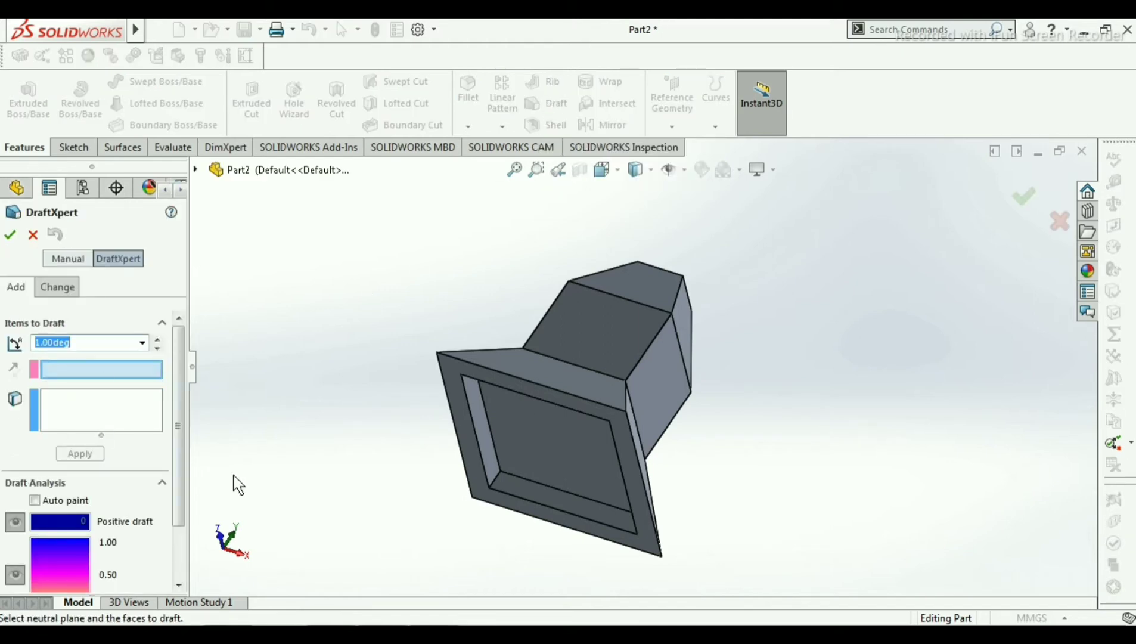
pyautogui.hotkey('alt', 'Tab')
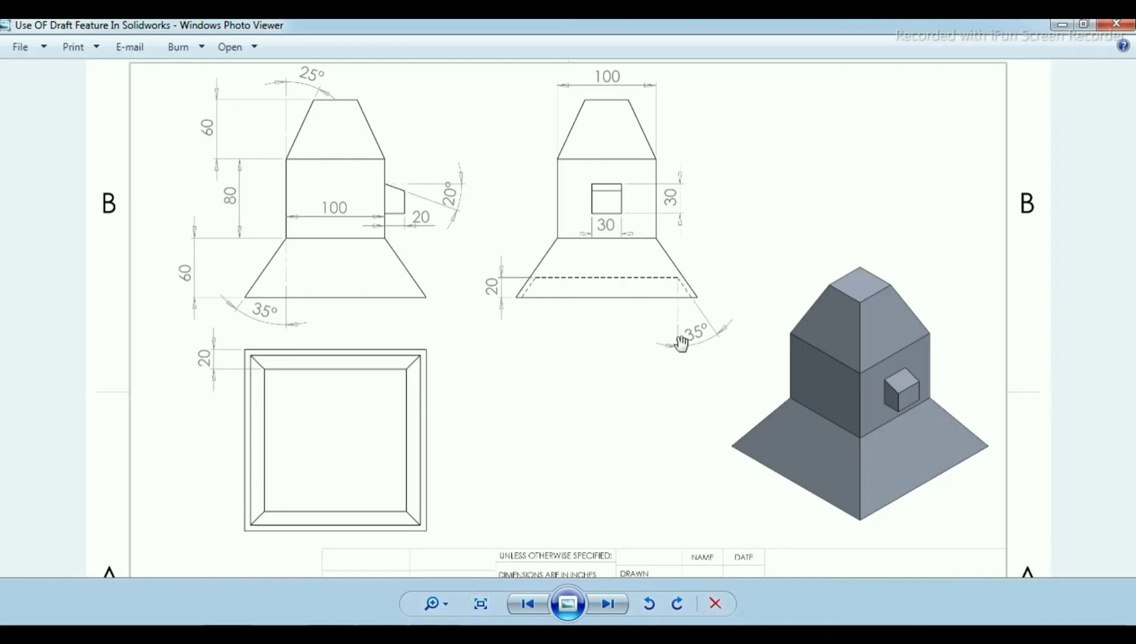
pyautogui.hotkey('alt', 'Tab')
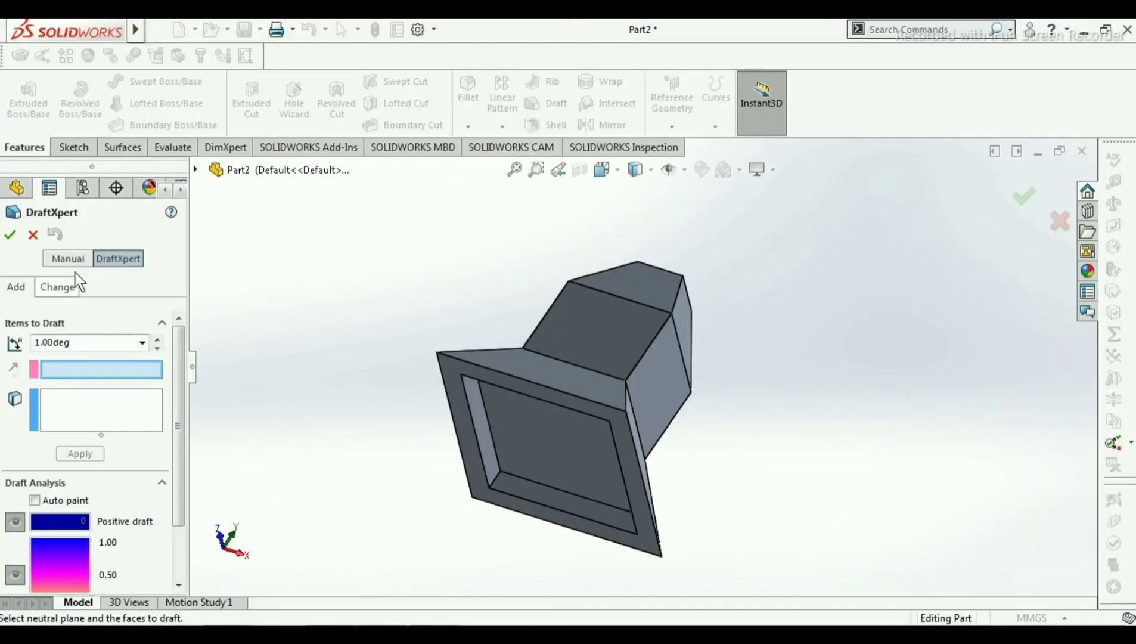
pyautogui.doubleClick(79, 344)
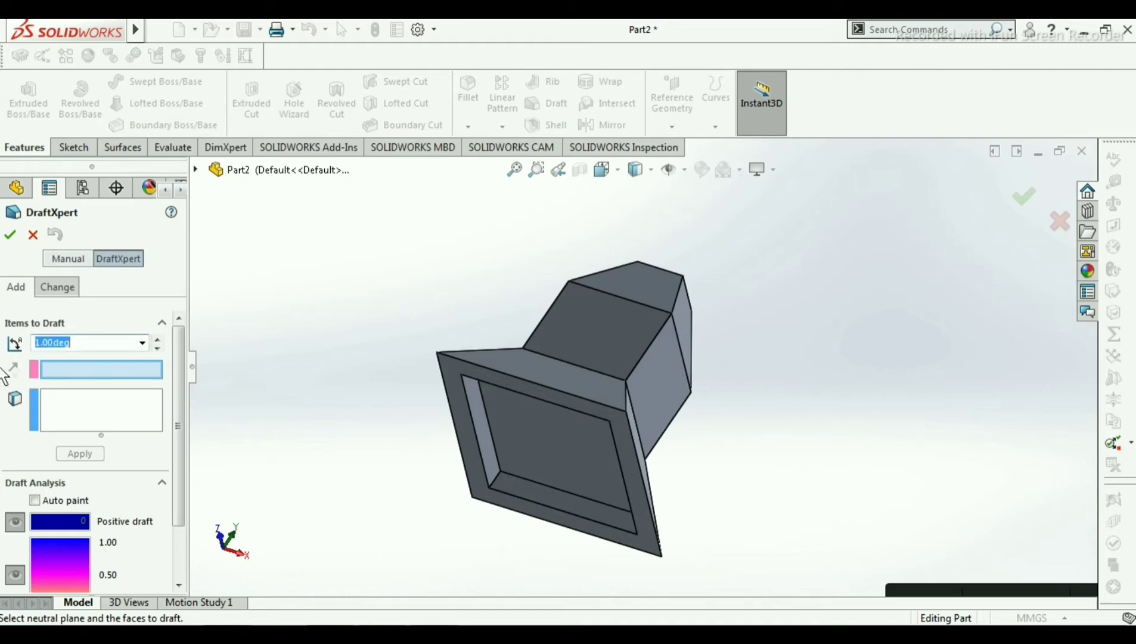
pyautogui.write('35')
pyautogui.click(118, 260)
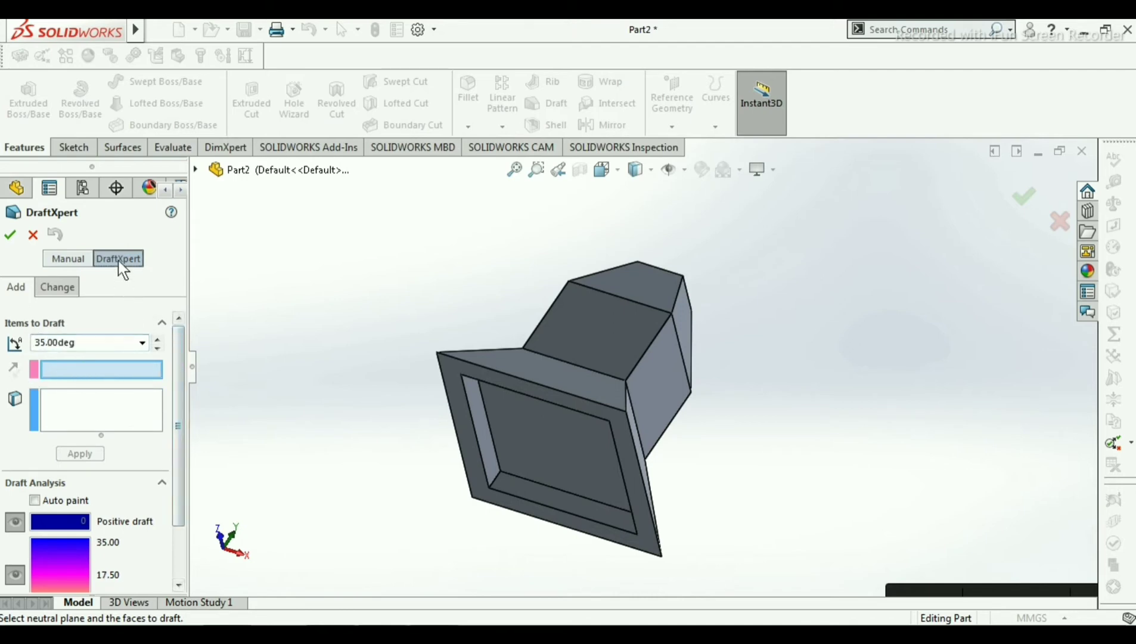
# - Set up a manual neutral-plane draft of 35° with the recess floor as the neutral plane
pyautogui.click(84, 256)
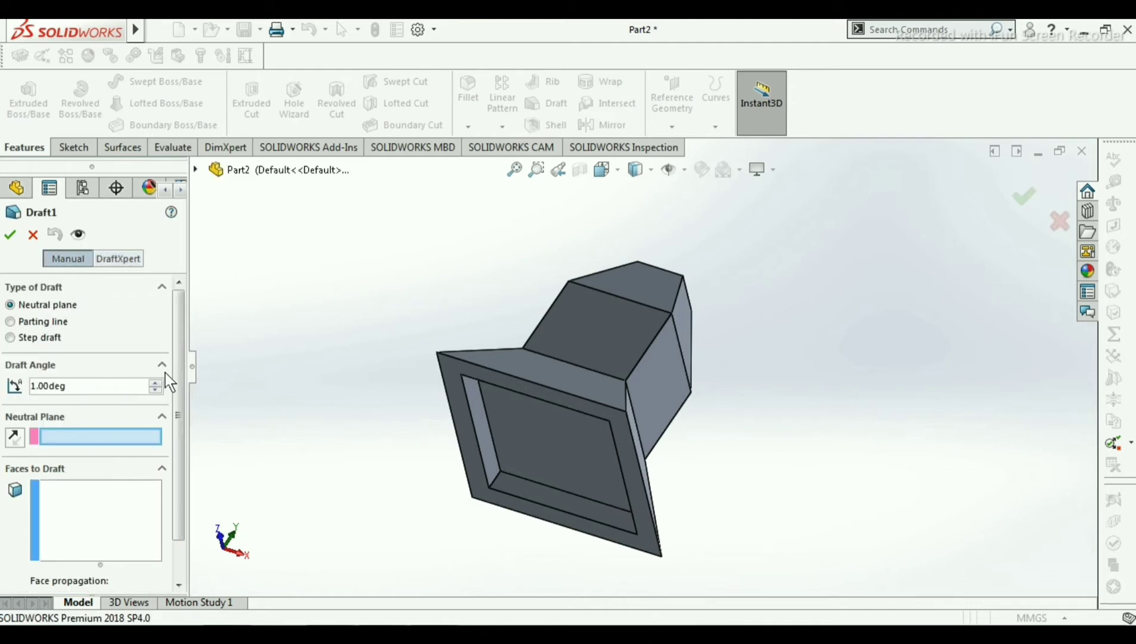
pyautogui.moveTo(181, 362)
pyautogui.mouseDown()
pyautogui.moveTo(182, 407)
pyautogui.moveTo(185, 363)
pyautogui.mouseUp()
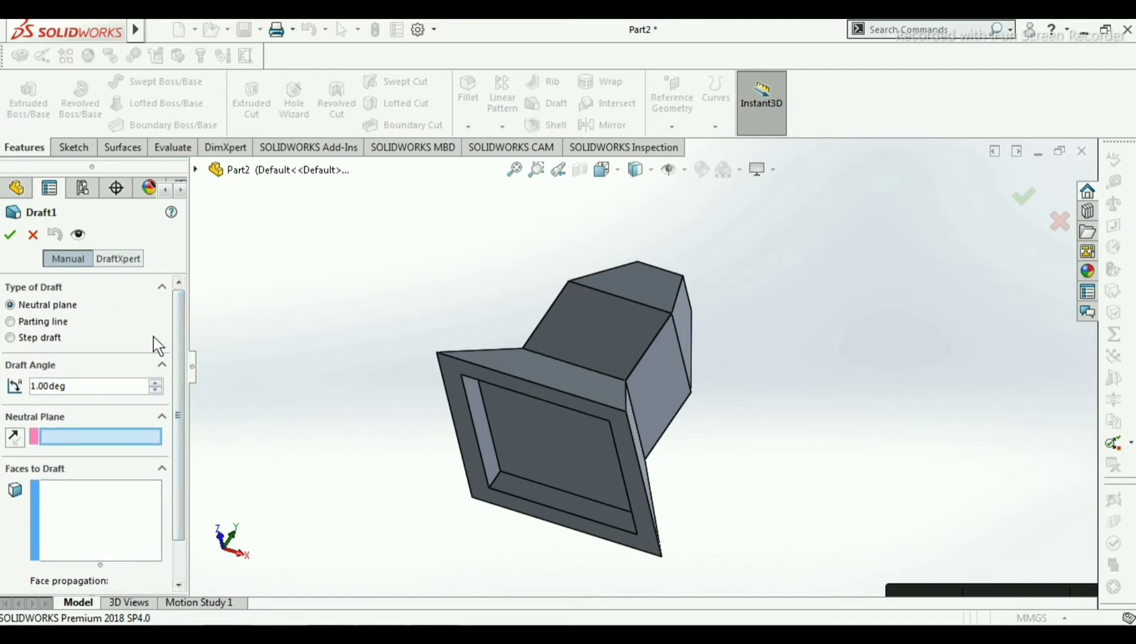
pyautogui.click(92, 386)
pyautogui.write('3')
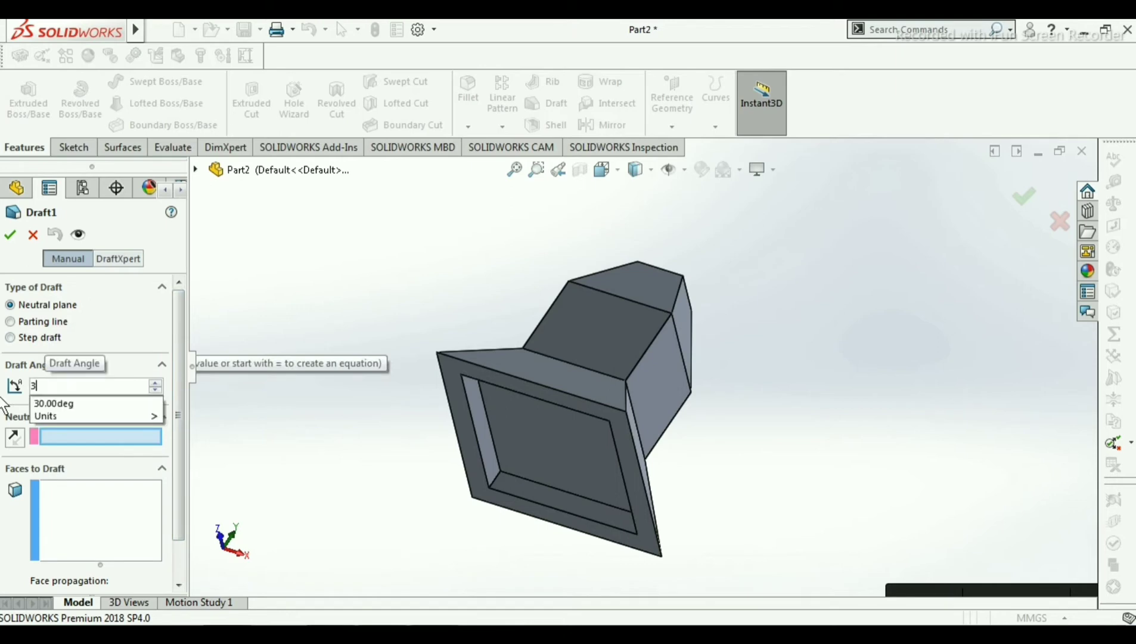
pyautogui.write('5')
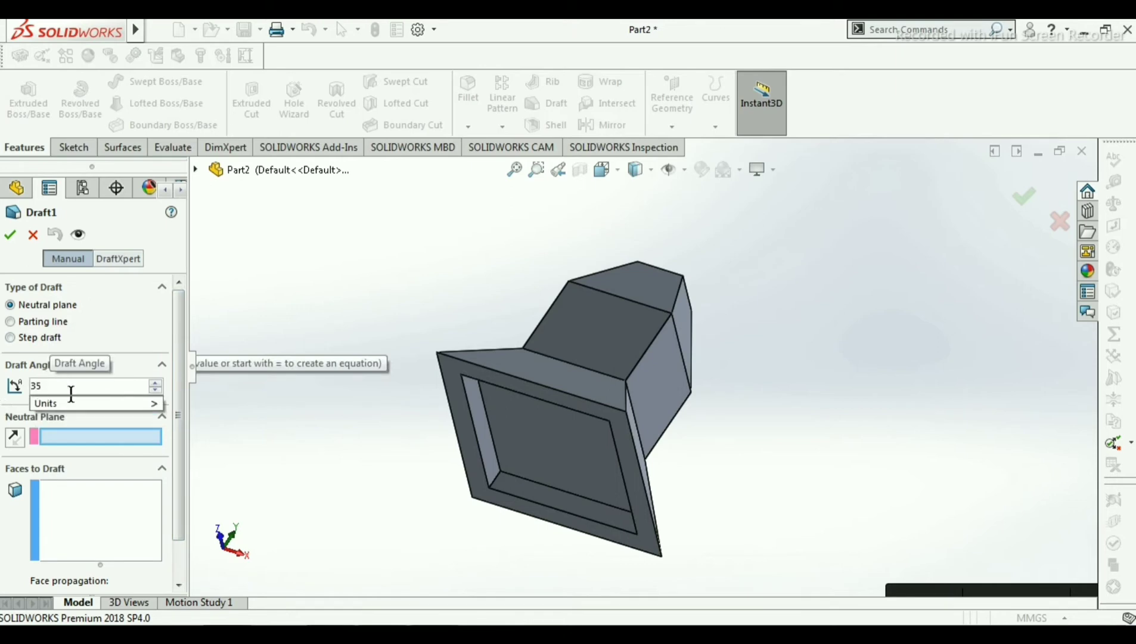
pyautogui.moveTo(132, 404)
pyautogui.click(182, 401)
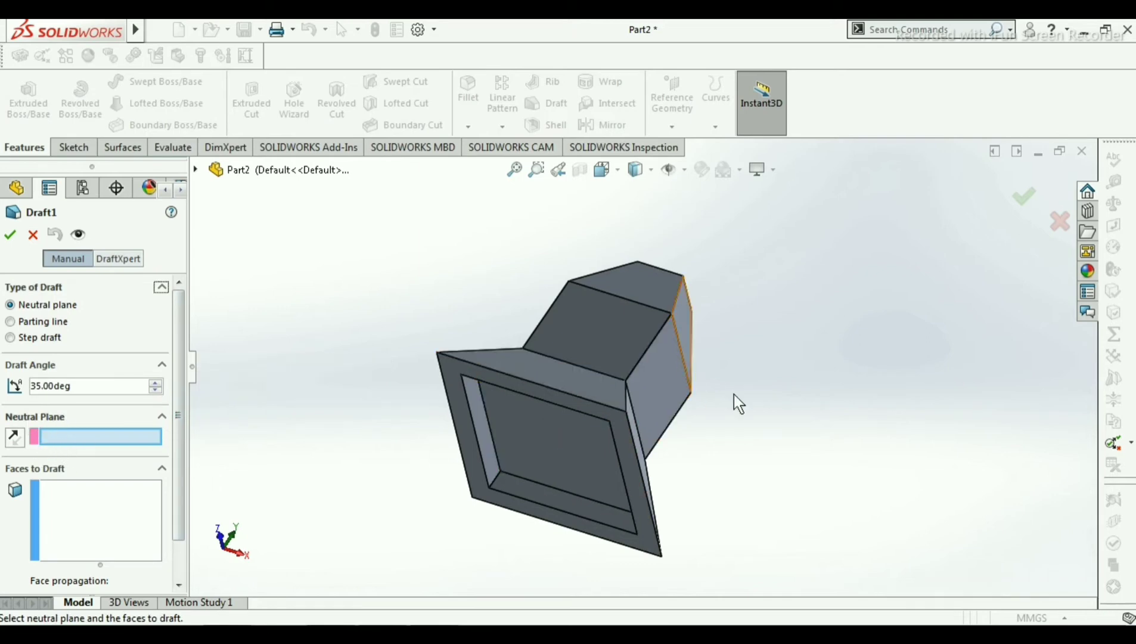
pyautogui.moveTo(775, 407); pyautogui.dragTo(780, 380, button='middle')
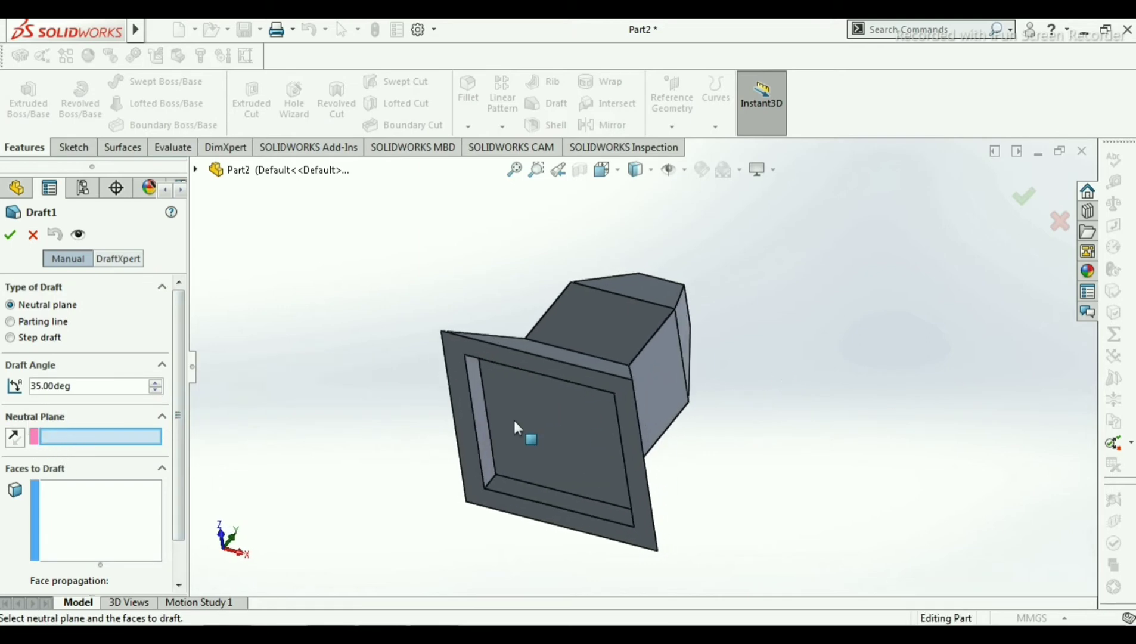
pyautogui.click(554, 438)
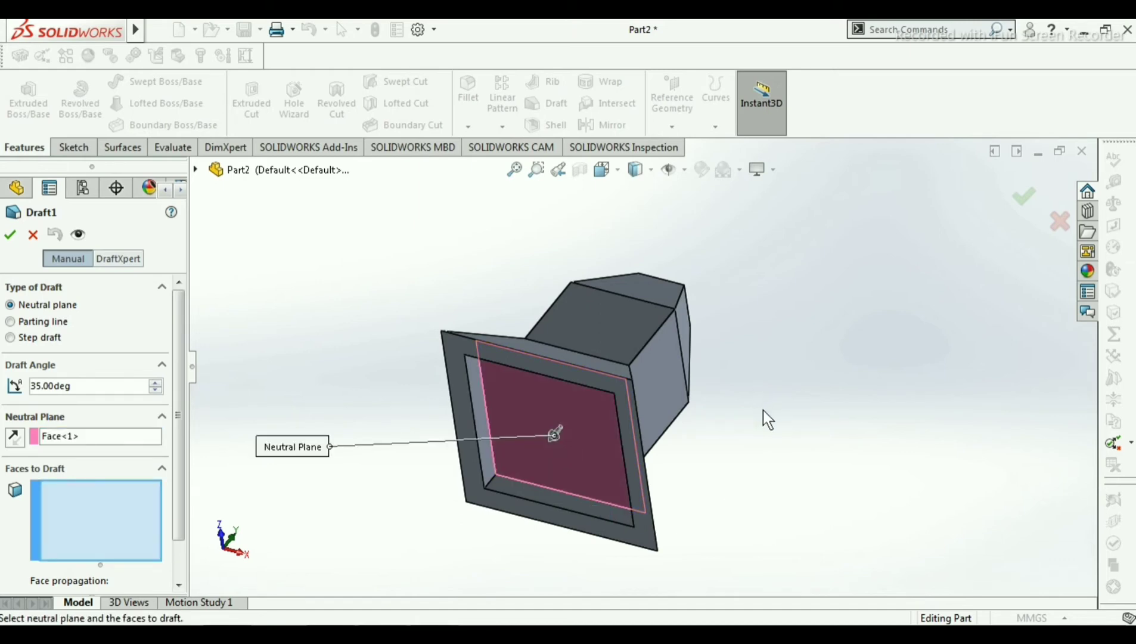
# - Choose the recess's four side walls as the faces to draft and apply the draft
pyautogui.moveTo(764, 411); pyautogui.dragTo(745, 390, button='middle')
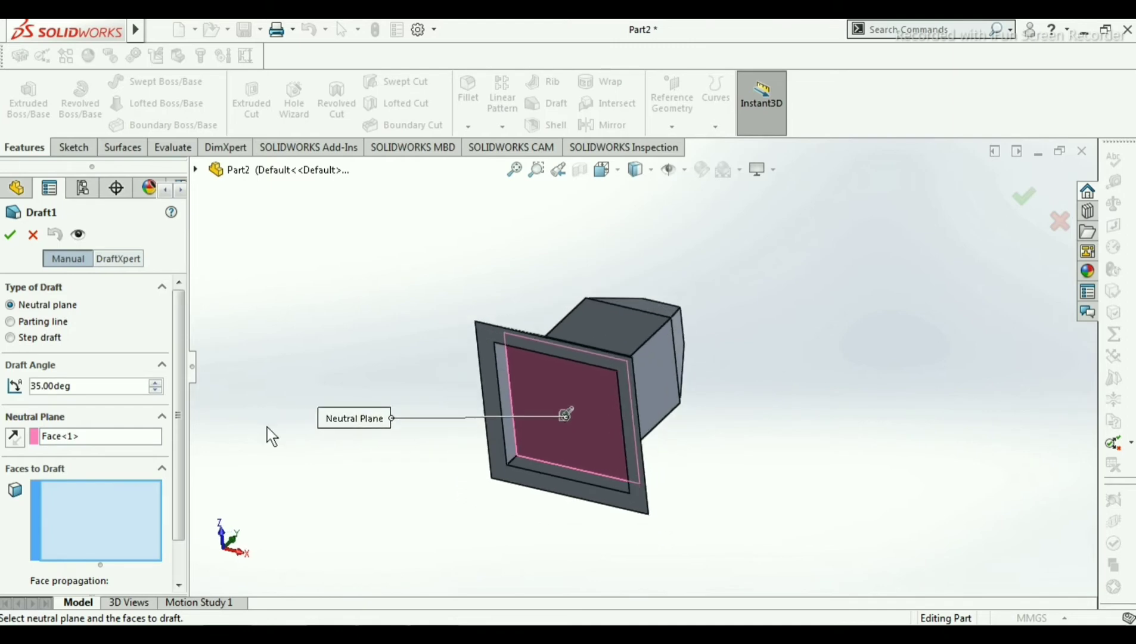
pyautogui.click(74, 489)
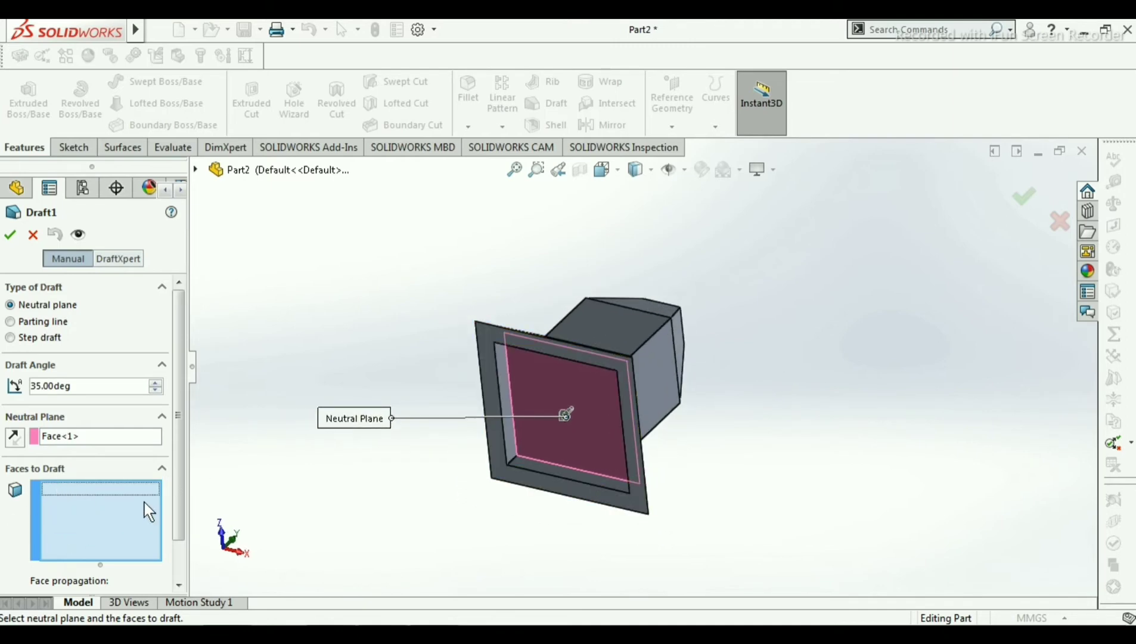
pyautogui.scroll(-2, 556, 444)
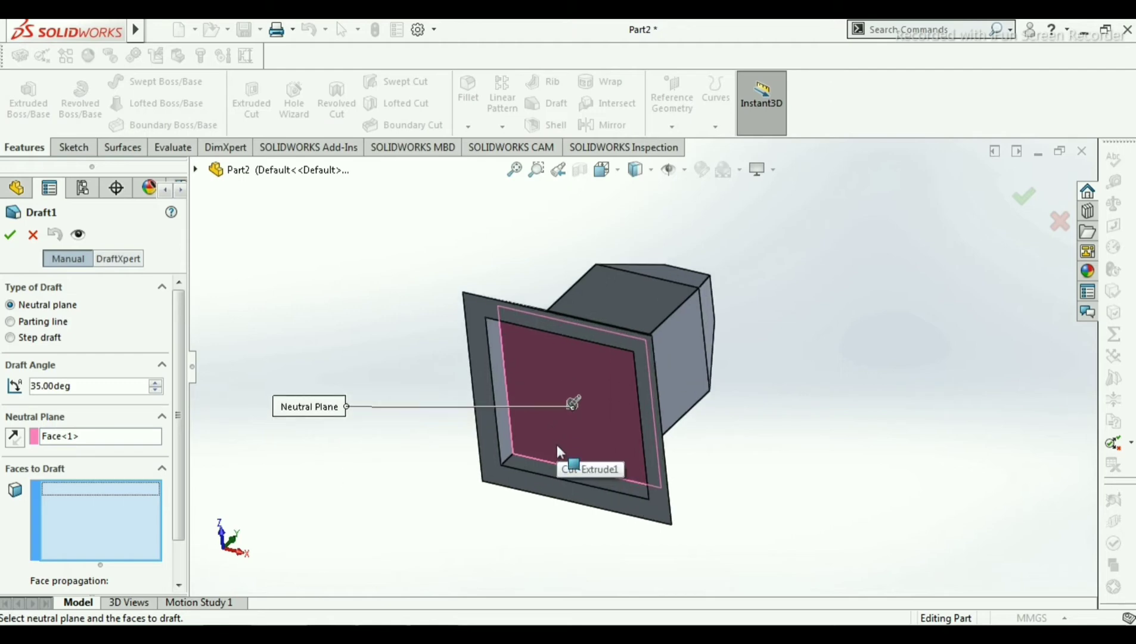
pyautogui.click(497, 420)
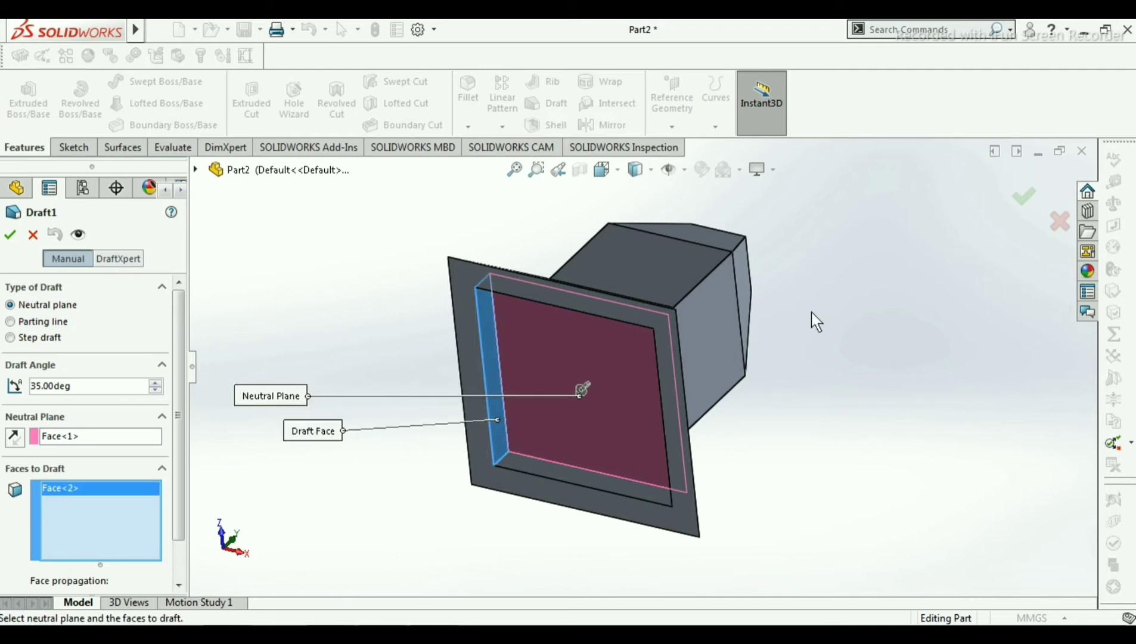
pyautogui.moveTo(811, 320); pyautogui.dragTo(787, 256, button='middle')
pyautogui.scroll(-2, 787, 256)
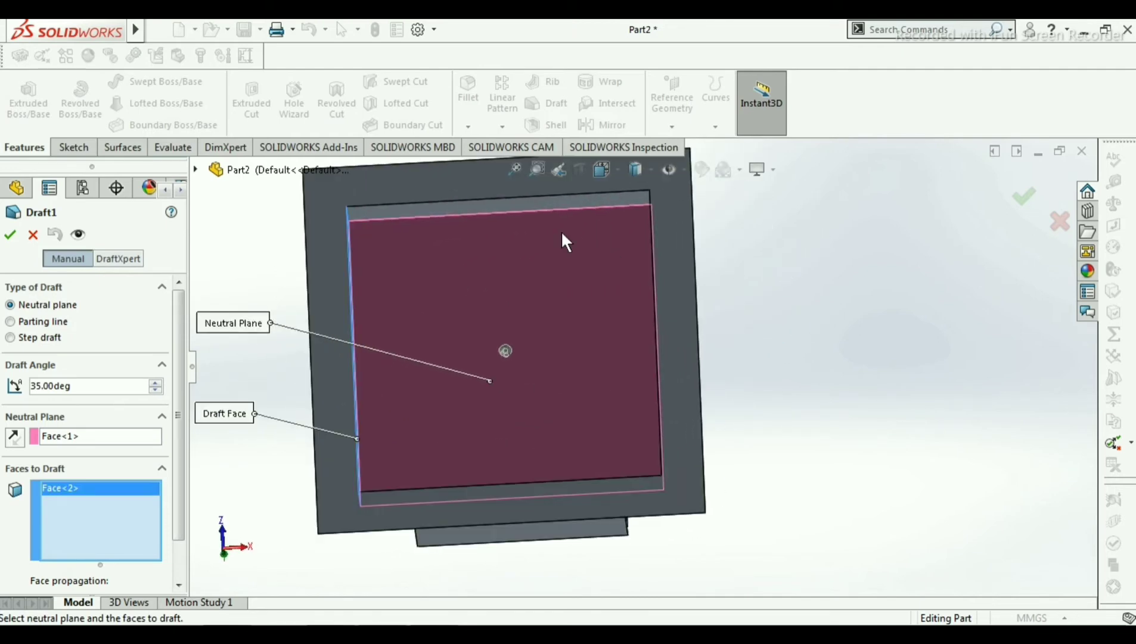
pyautogui.click(536, 203)
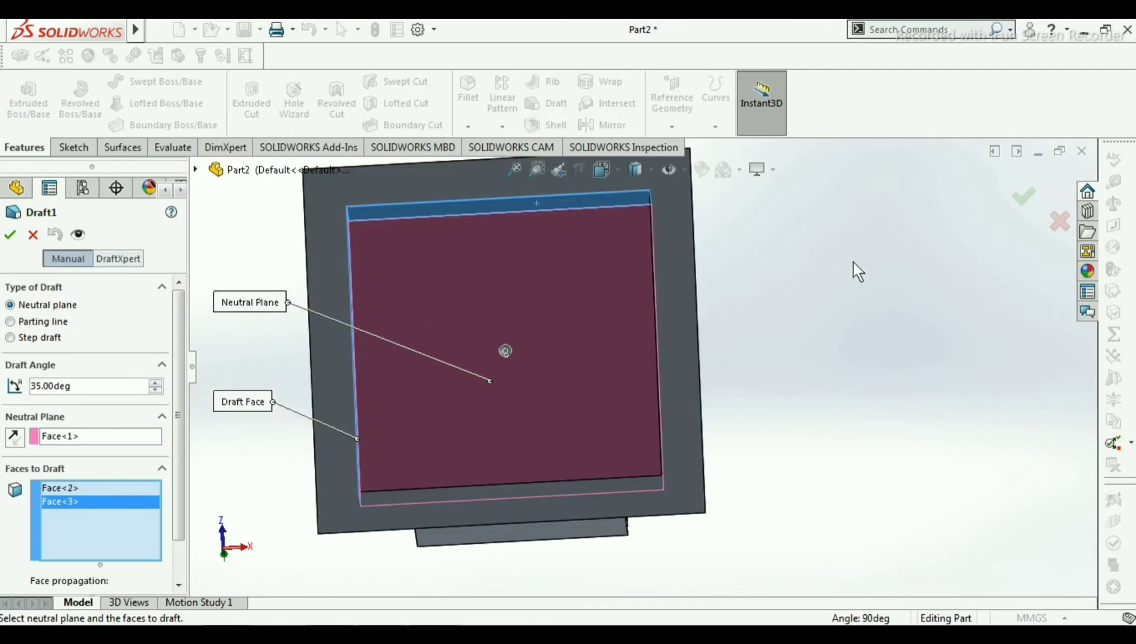
pyautogui.moveTo(857, 269); pyautogui.dragTo(897, 301, button='middle')
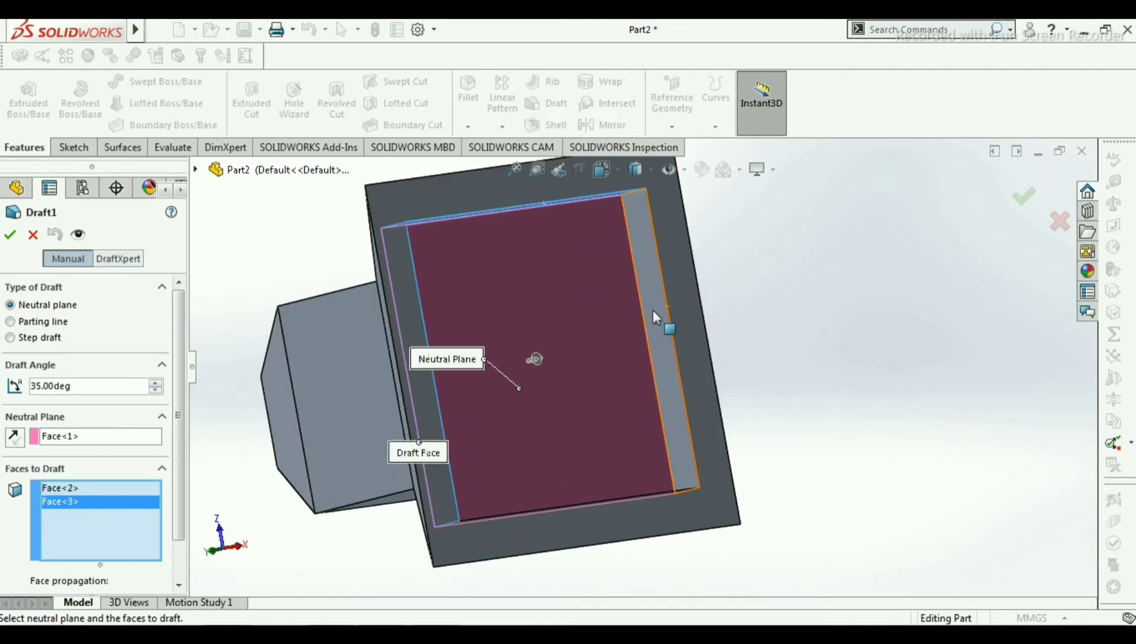
pyautogui.click(653, 310)
pyautogui.moveTo(759, 359); pyautogui.dragTo(771, 431, button='middle')
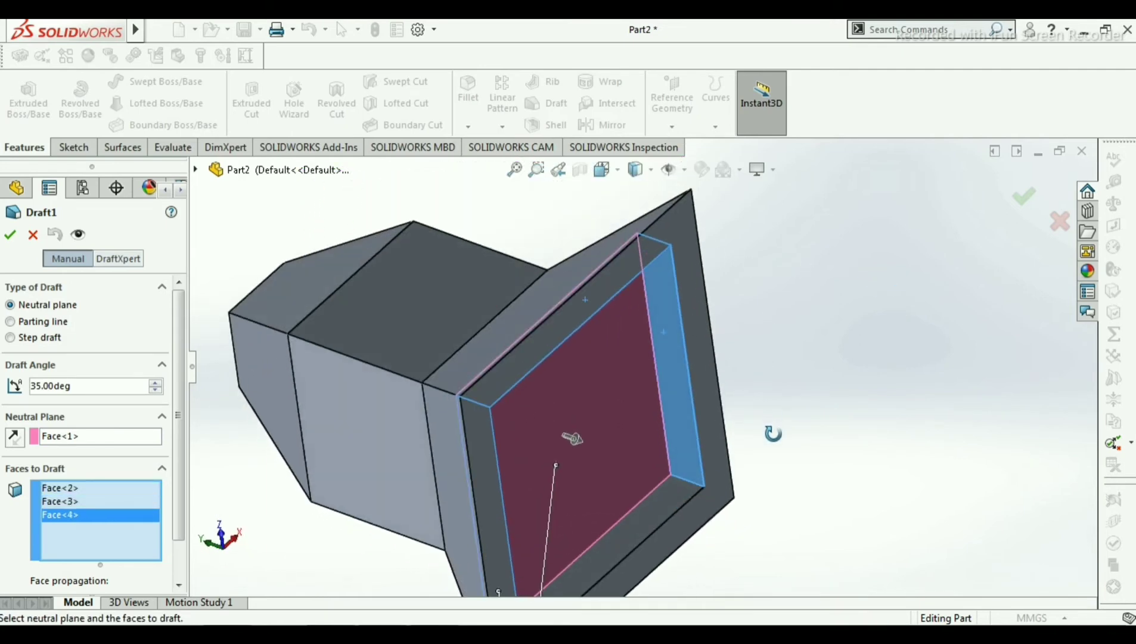
pyautogui.click(649, 513)
pyautogui.moveTo(838, 392); pyautogui.dragTo(779, 482, button='middle')
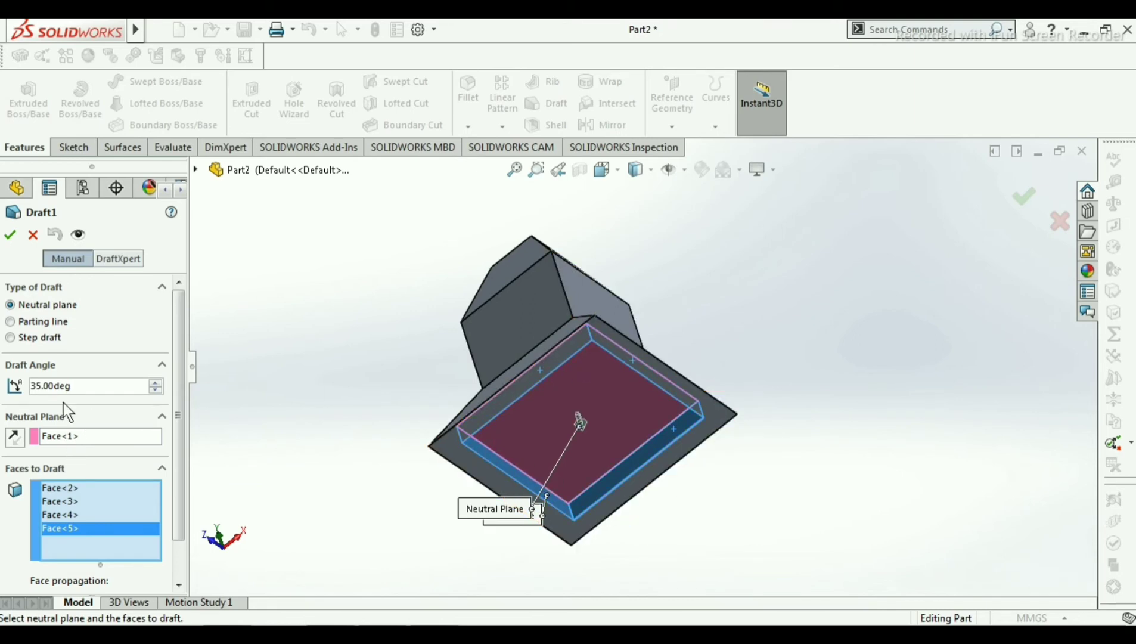
pyautogui.click(11, 236)
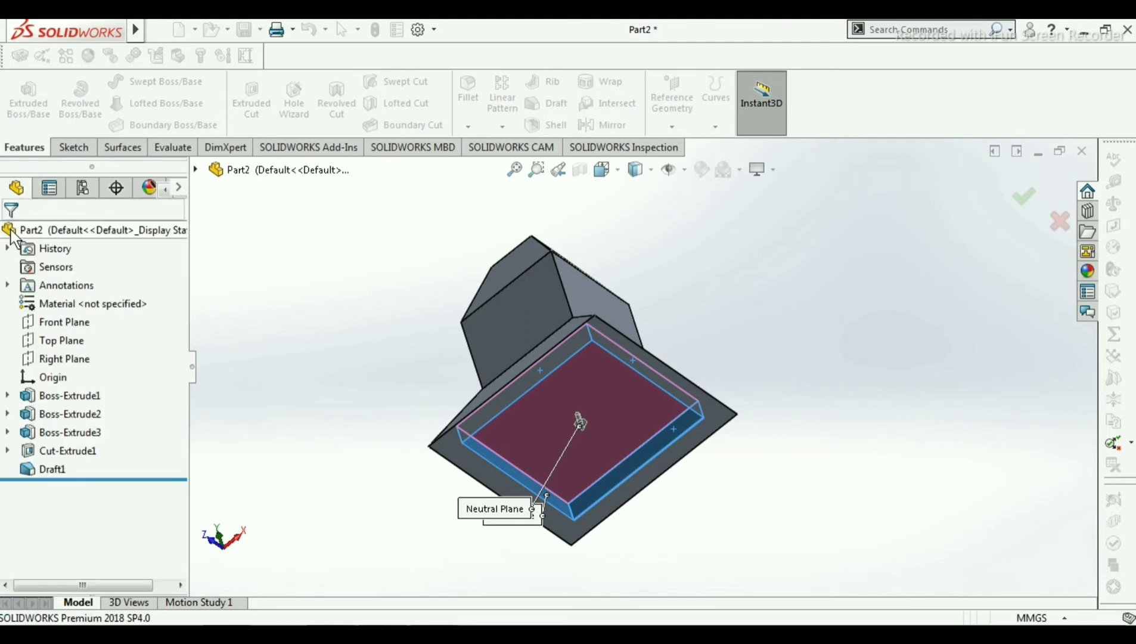
# - Inspect the drafted recess, reopen Draft1 for editing and clear its neutral plane and all its faces to draft
pyautogui.moveTo(757, 276); pyautogui.dragTo(780, 324, button='middle')
pyautogui.moveTo(862, 401); pyautogui.dragTo(578, 431, button='middle')
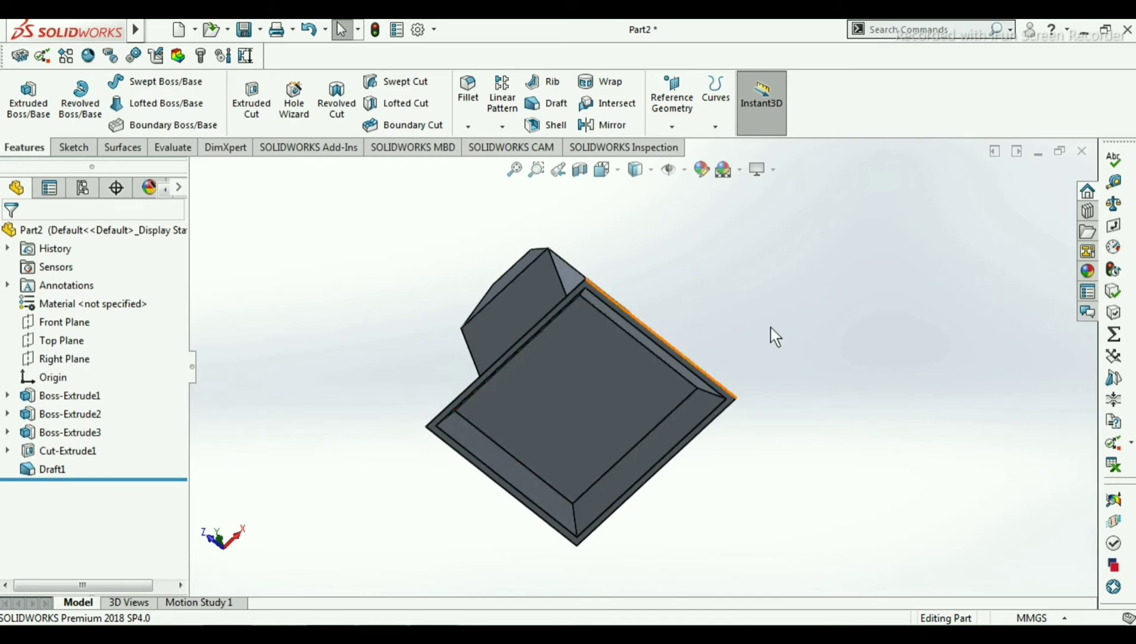
pyautogui.moveTo(770, 331); pyautogui.dragTo(804, 338, button='middle')
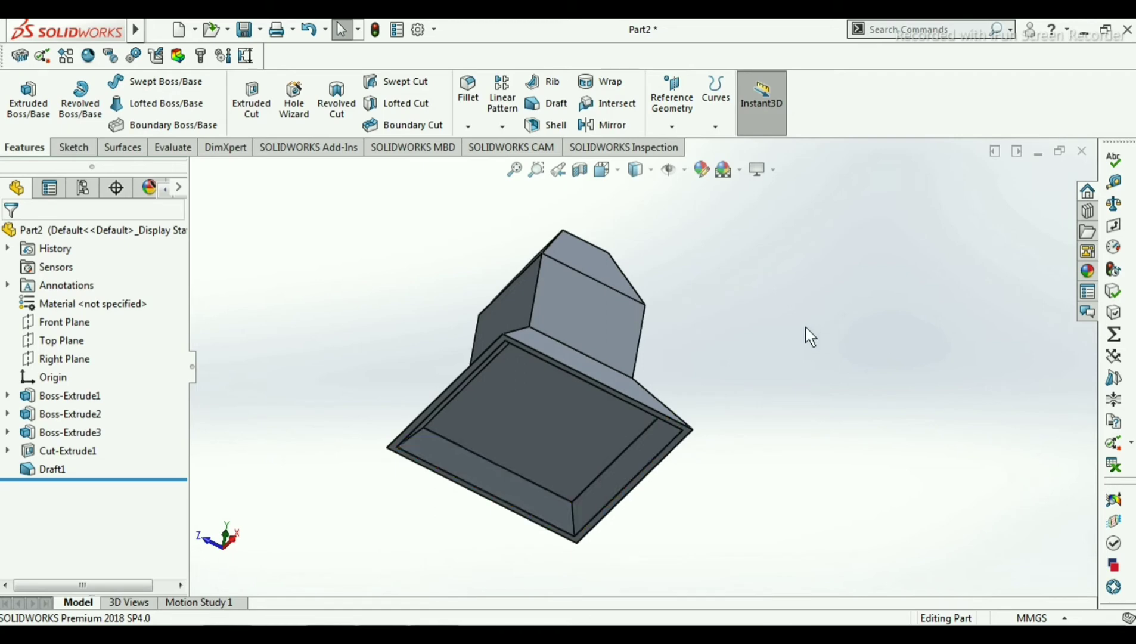
pyautogui.moveTo(806, 329); pyautogui.dragTo(640, 376, button='middle')
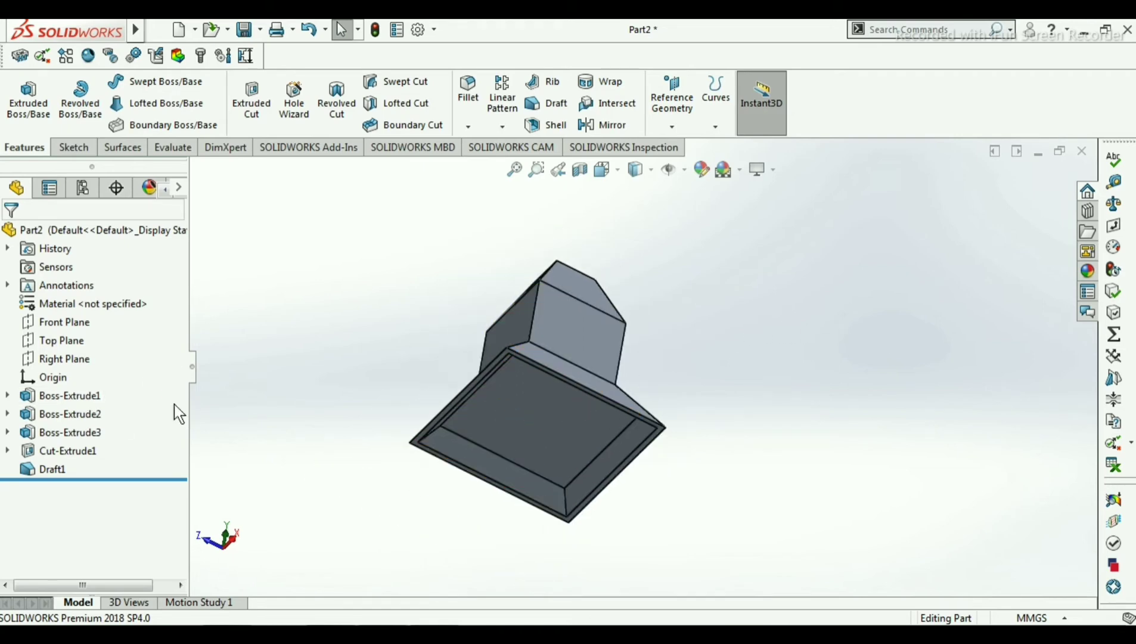
pyautogui.rightClick(48, 474)
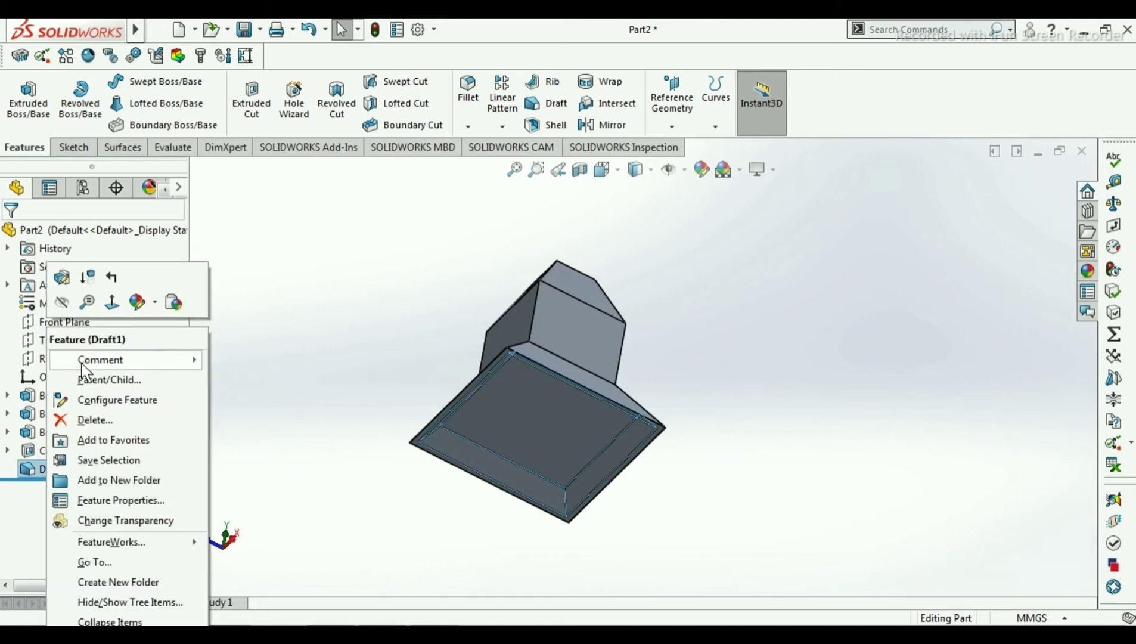
pyautogui.click(62, 280)
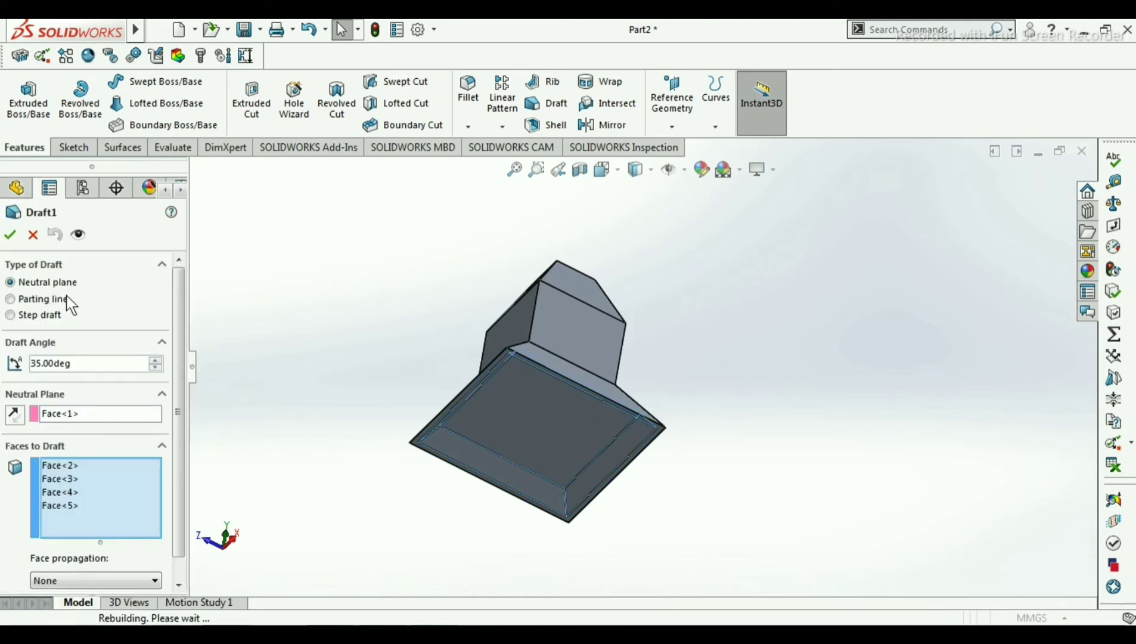
pyautogui.click(81, 412)
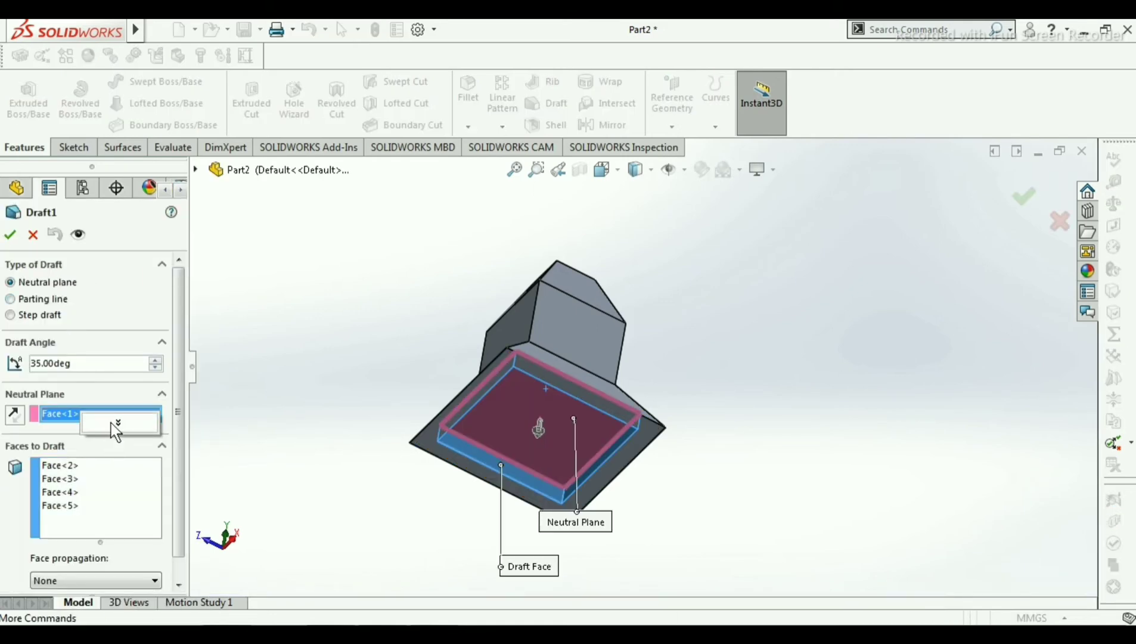
pyautogui.rightClick(83, 413)
pyautogui.click(119, 423)
pyautogui.rightClick(89, 480)
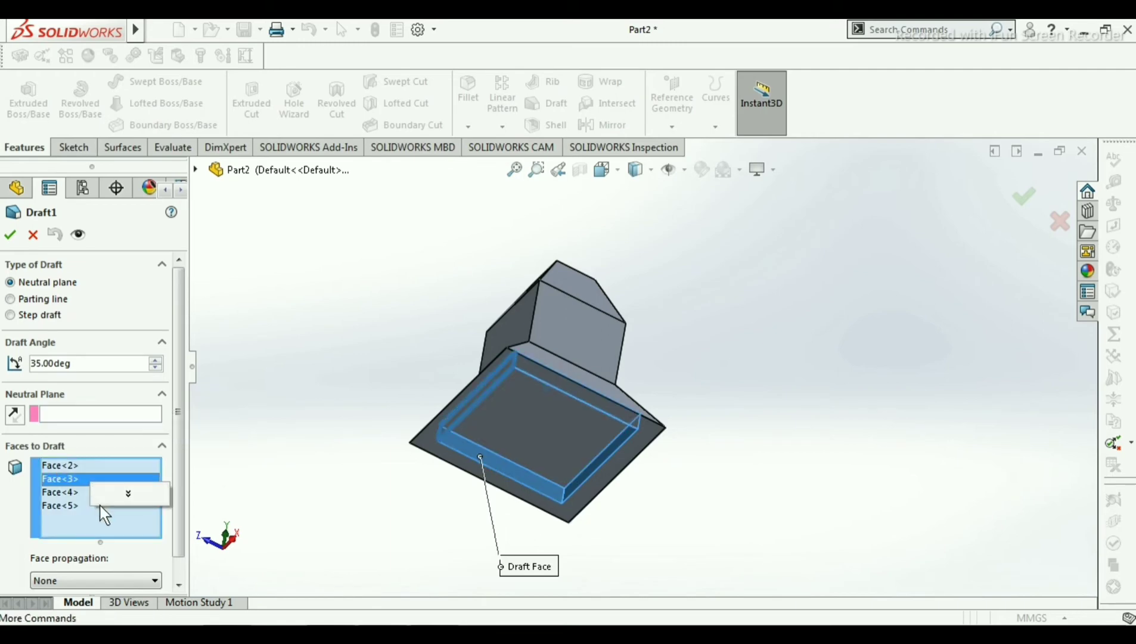
pyautogui.click(132, 516)
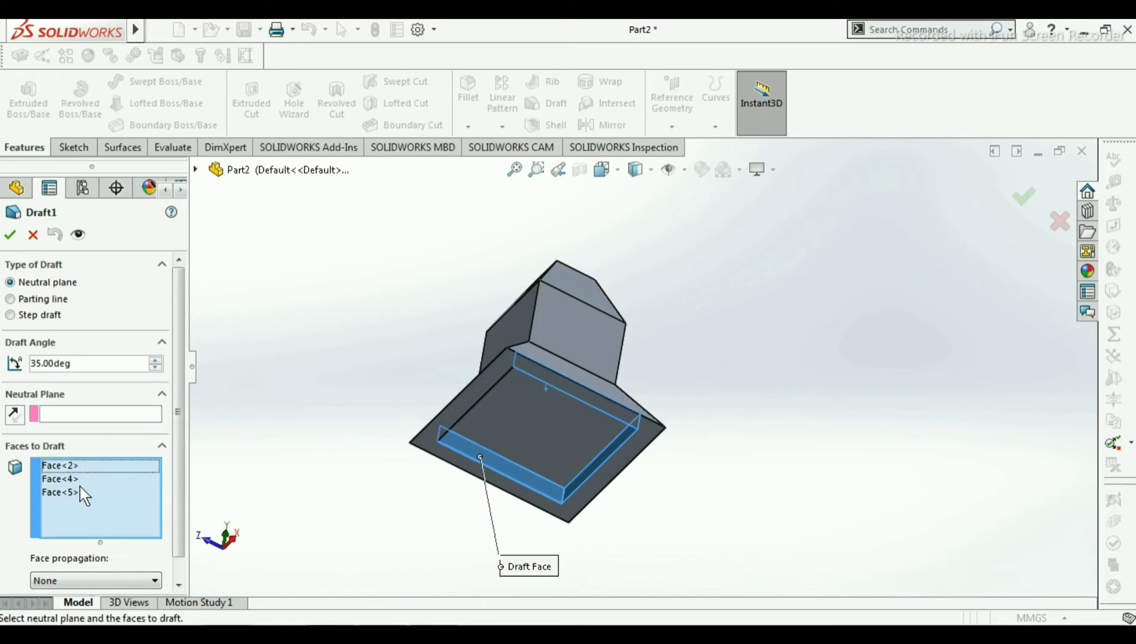
pyautogui.rightClick(80, 484)
pyautogui.click(122, 493)
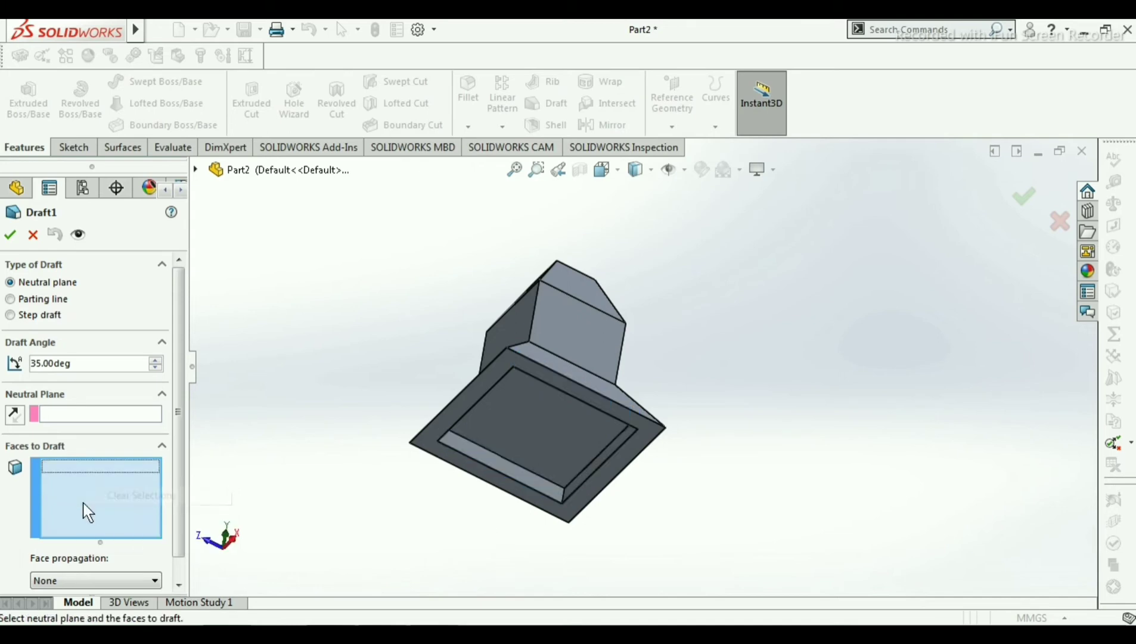
# - Try to redefine Draft1 with one recess side wall as the neutral plane and the other three walls as faces to draft
pyautogui.click(73, 412)
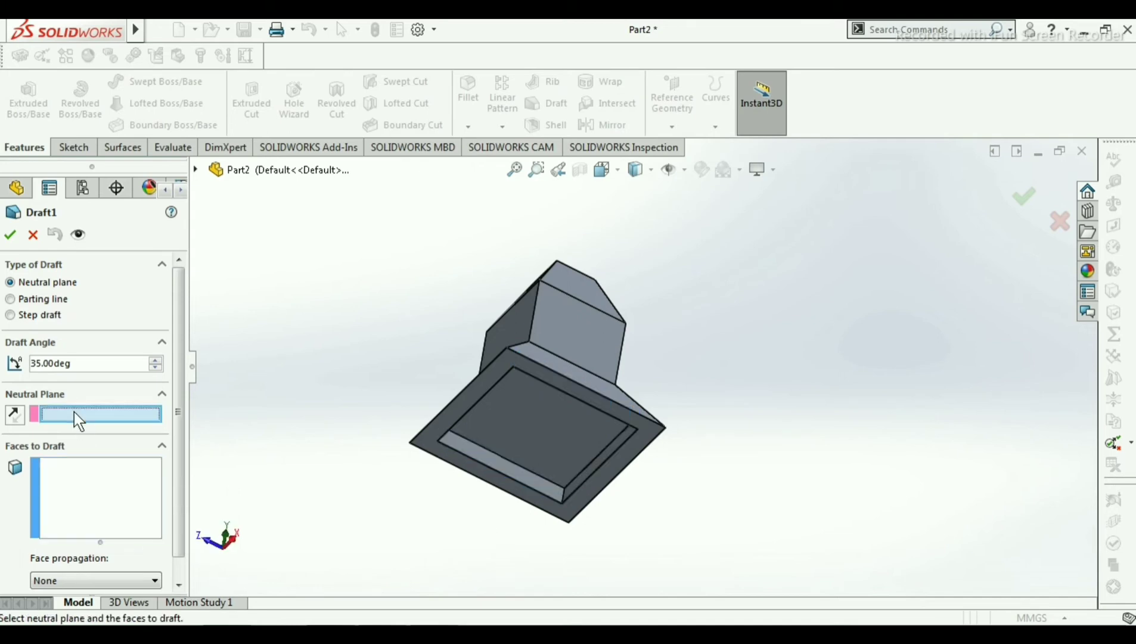
pyautogui.click(502, 463)
pyautogui.moveTo(698, 393); pyautogui.dragTo(671, 339, button='middle')
pyautogui.click(654, 419)
pyautogui.click(671, 339)
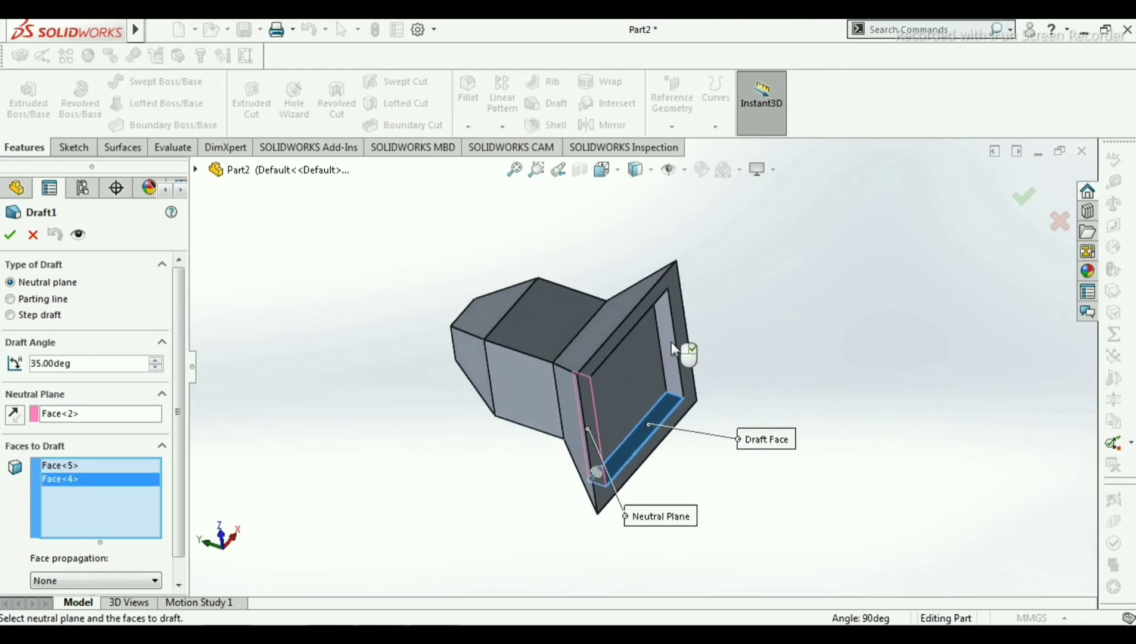
pyautogui.moveTo(772, 336); pyautogui.dragTo(602, 265, button='middle')
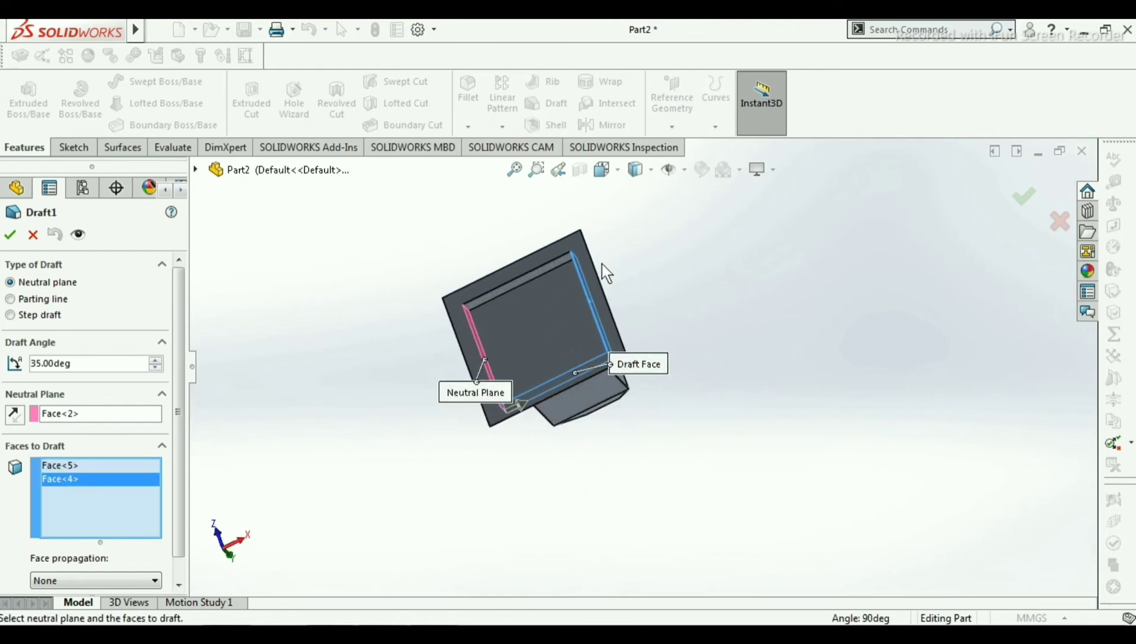
pyautogui.click(532, 274)
pyautogui.moveTo(715, 282); pyautogui.dragTo(691, 359, button='middle')
pyautogui.moveTo(182, 489); pyautogui.dragTo(182, 511)
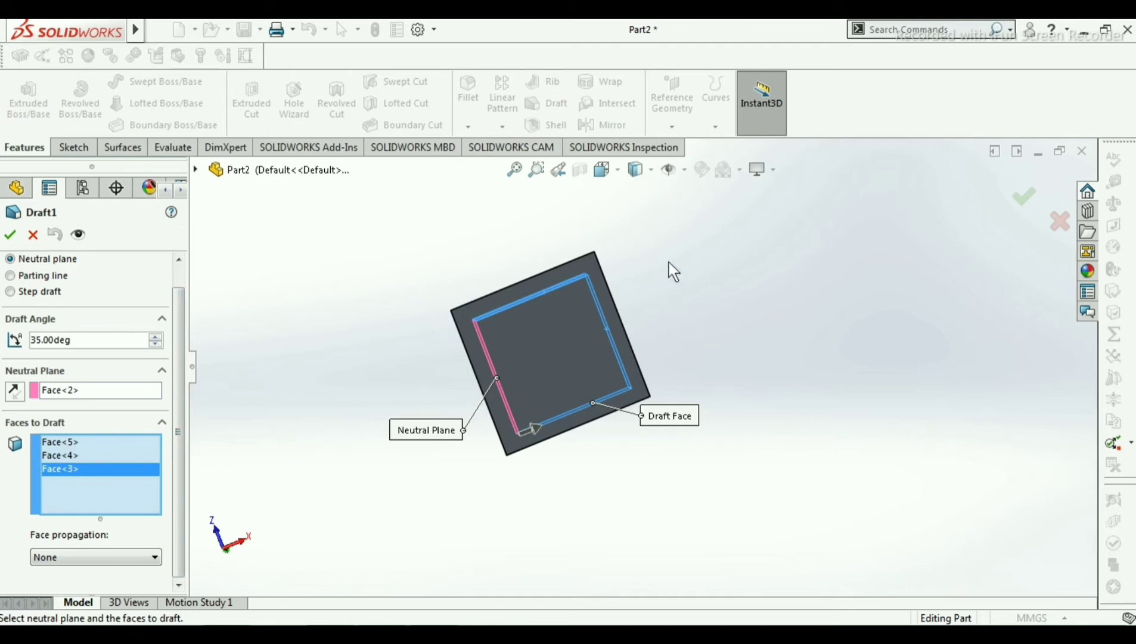
pyautogui.moveTo(739, 268); pyautogui.dragTo(717, 366, button='middle')
pyautogui.press('Return')
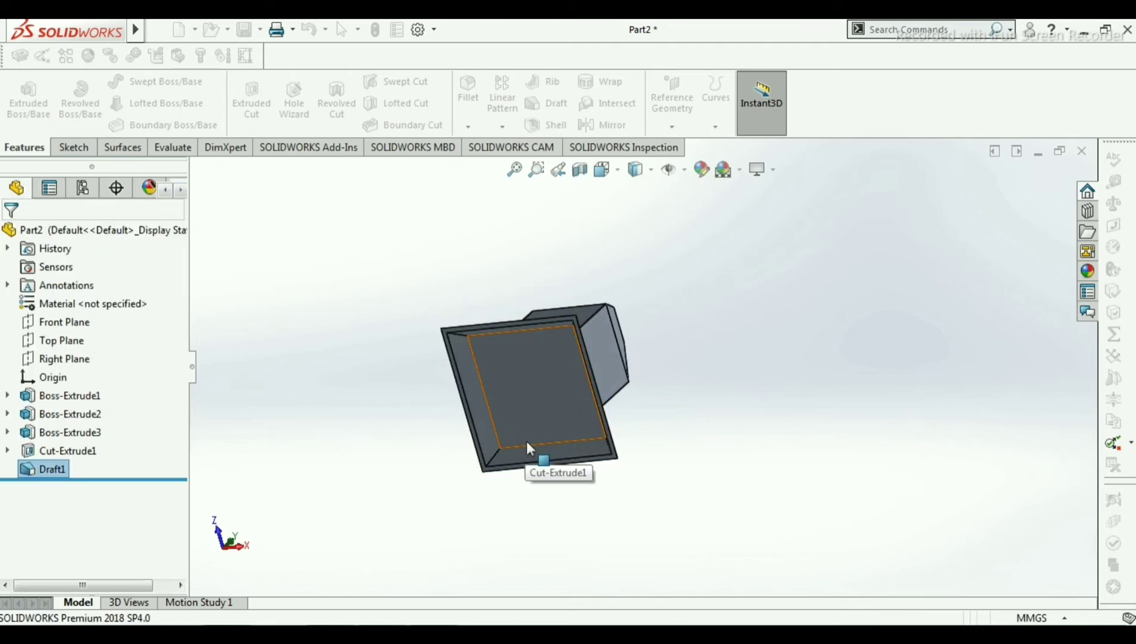
# - Reopen Draft1 for editing and clear its four faces to draft and its neutral plane
pyautogui.rightClick(47, 466)
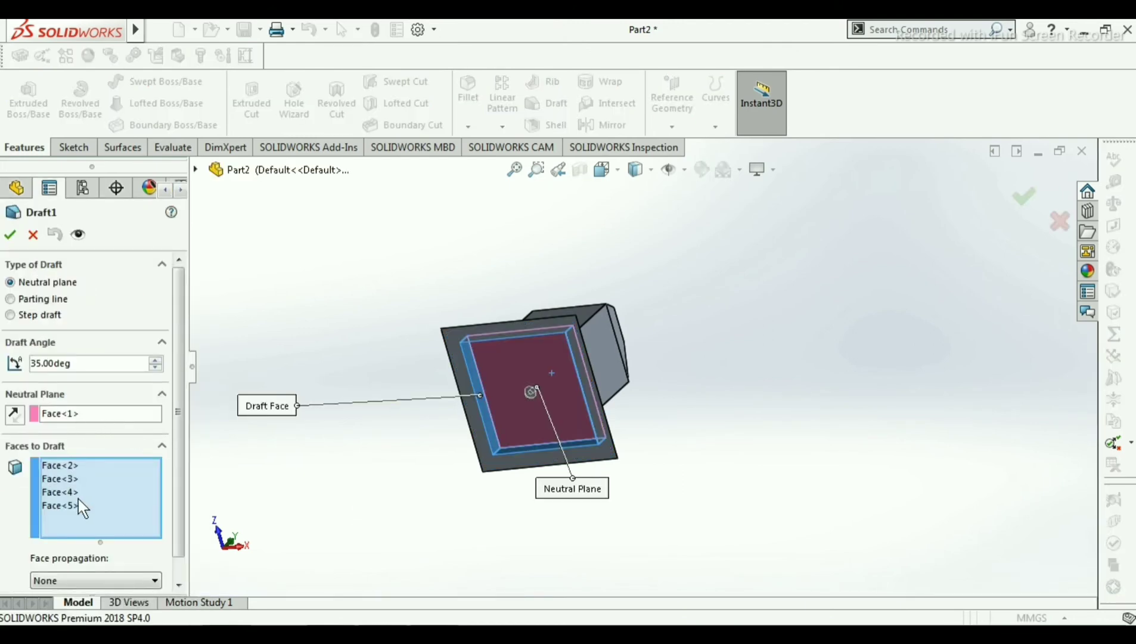
pyautogui.rightClick(98, 495)
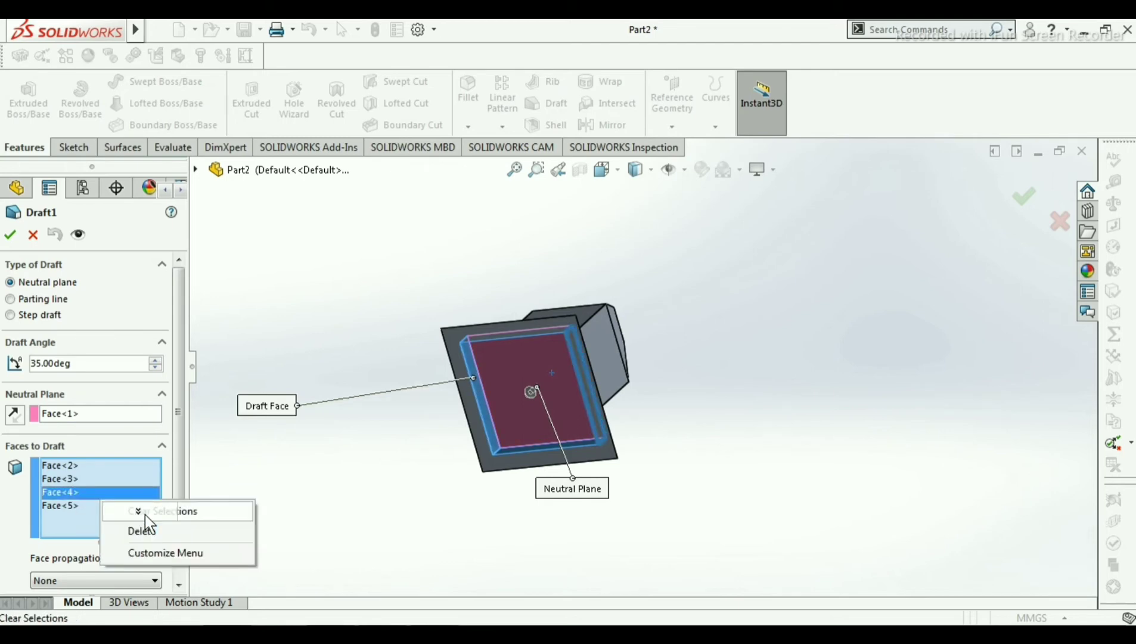
pyautogui.click(146, 511)
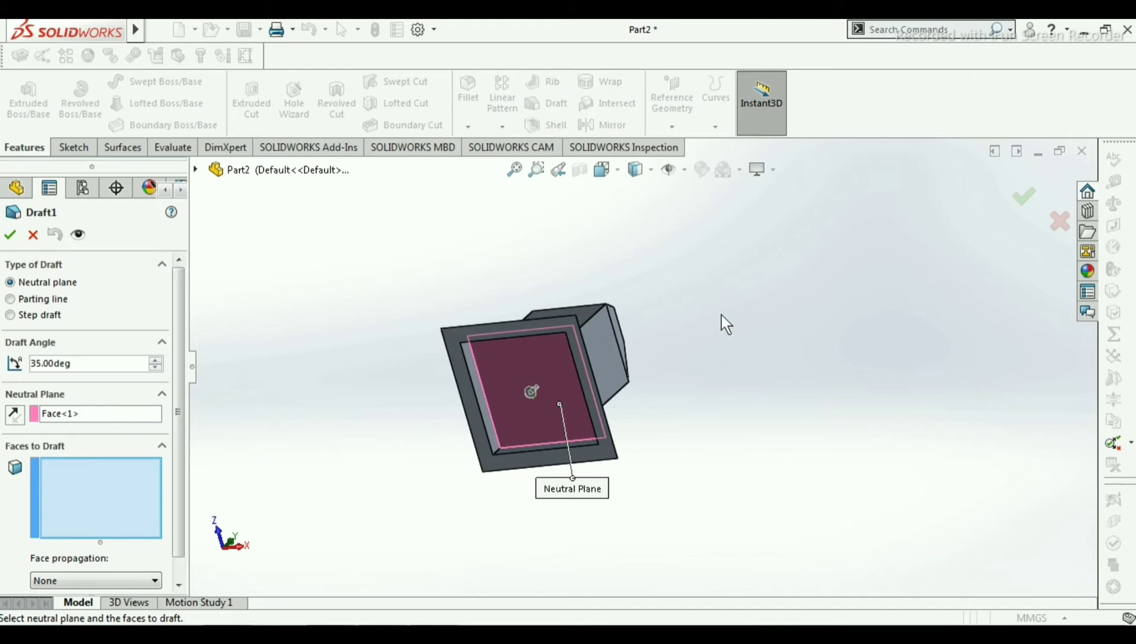
pyautogui.moveTo(726, 325); pyautogui.dragTo(687, 362, button='middle')
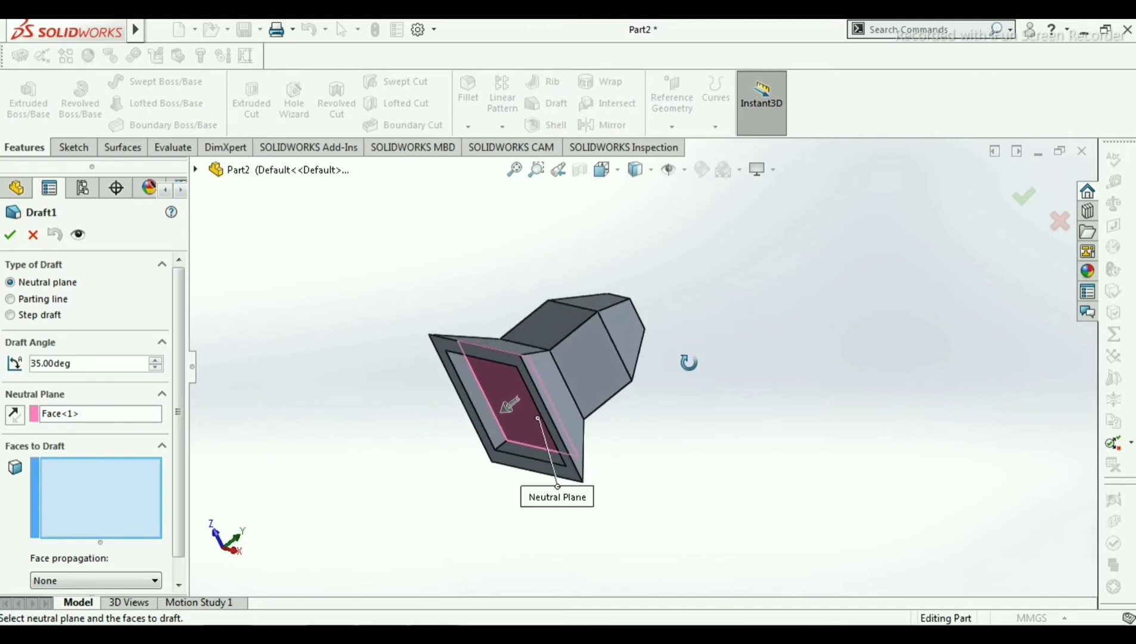
pyautogui.click(66, 417)
pyautogui.rightClick(96, 411)
pyautogui.click(107, 416)
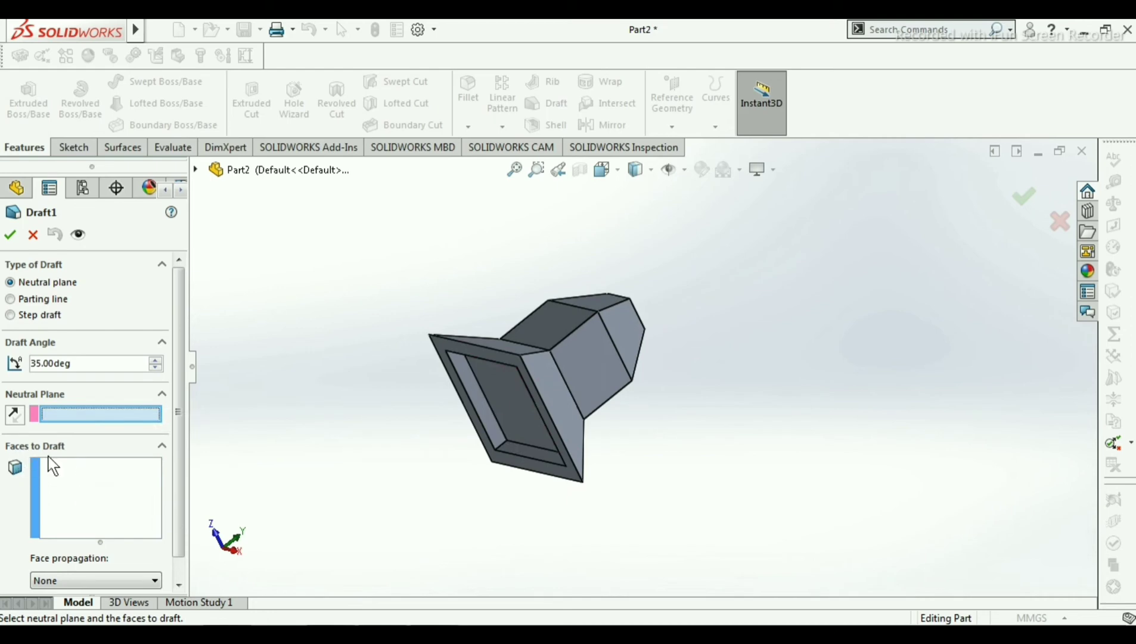
# - Choose the base's bottom rim as the face to draft and a recess side wall as the neutral plane, and apply the draft
pyautogui.click(101, 499)
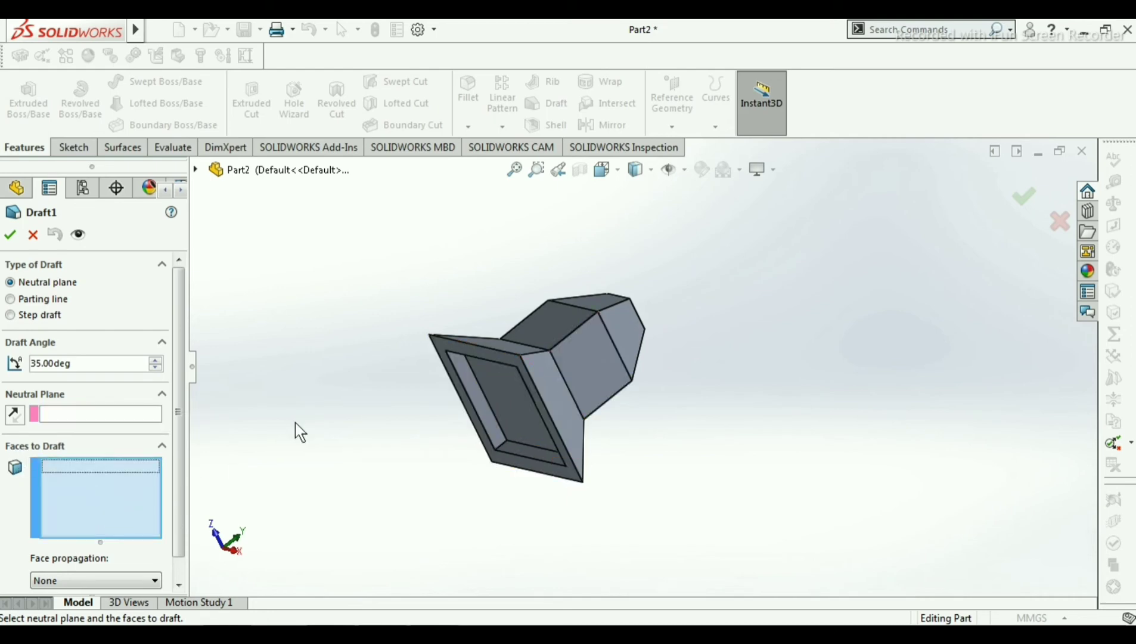
pyautogui.click(452, 345)
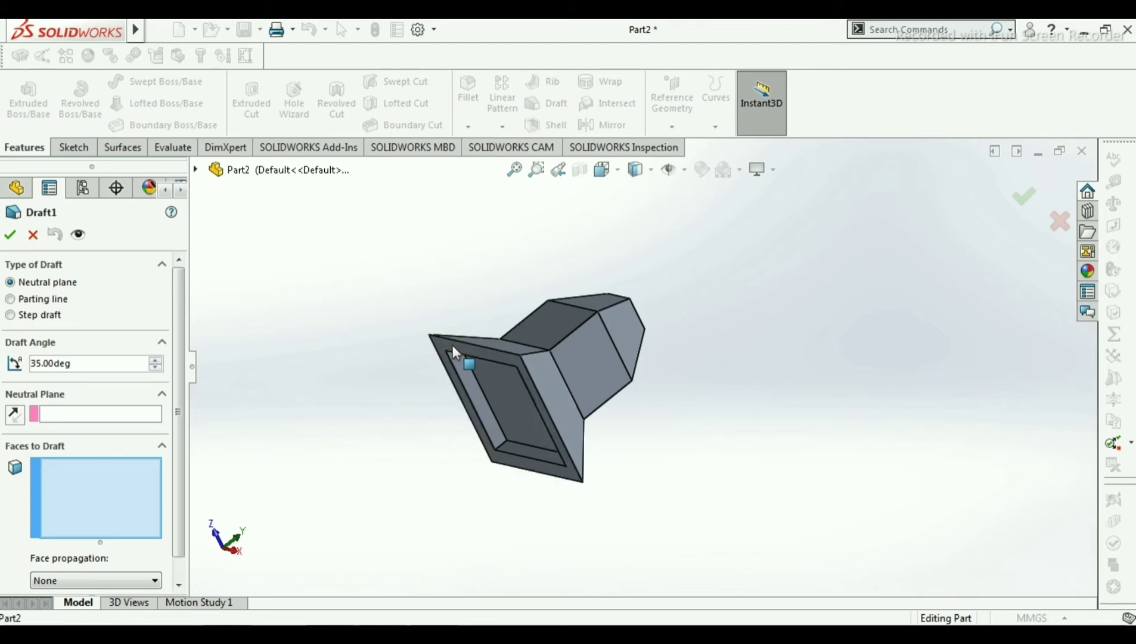
pyautogui.click(68, 414)
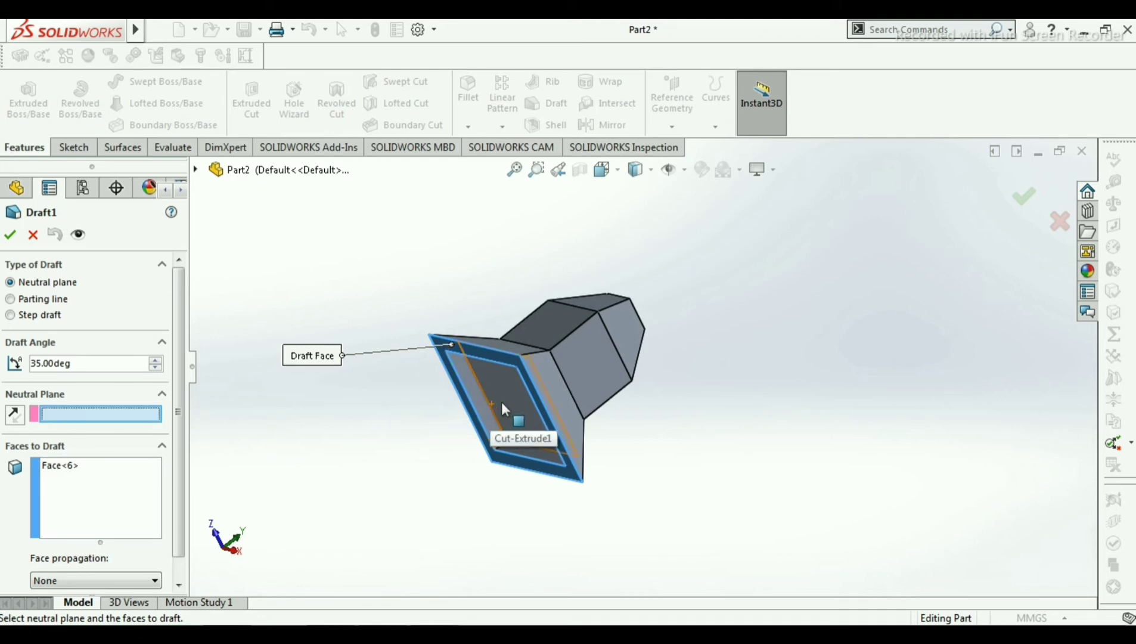
pyautogui.click(482, 403)
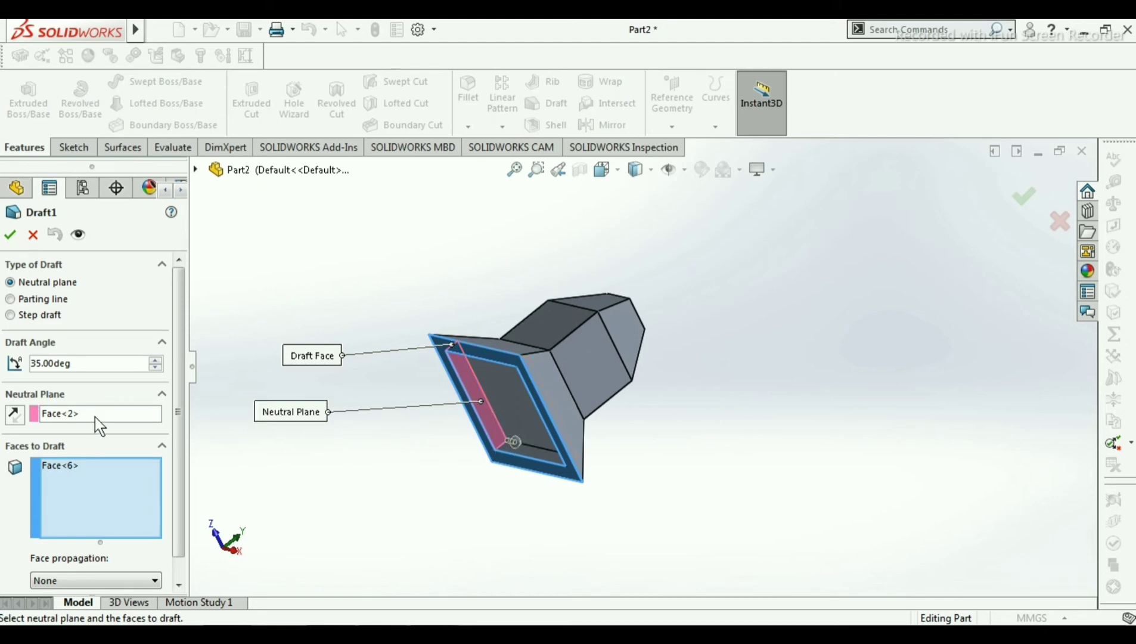
pyautogui.click(9, 234)
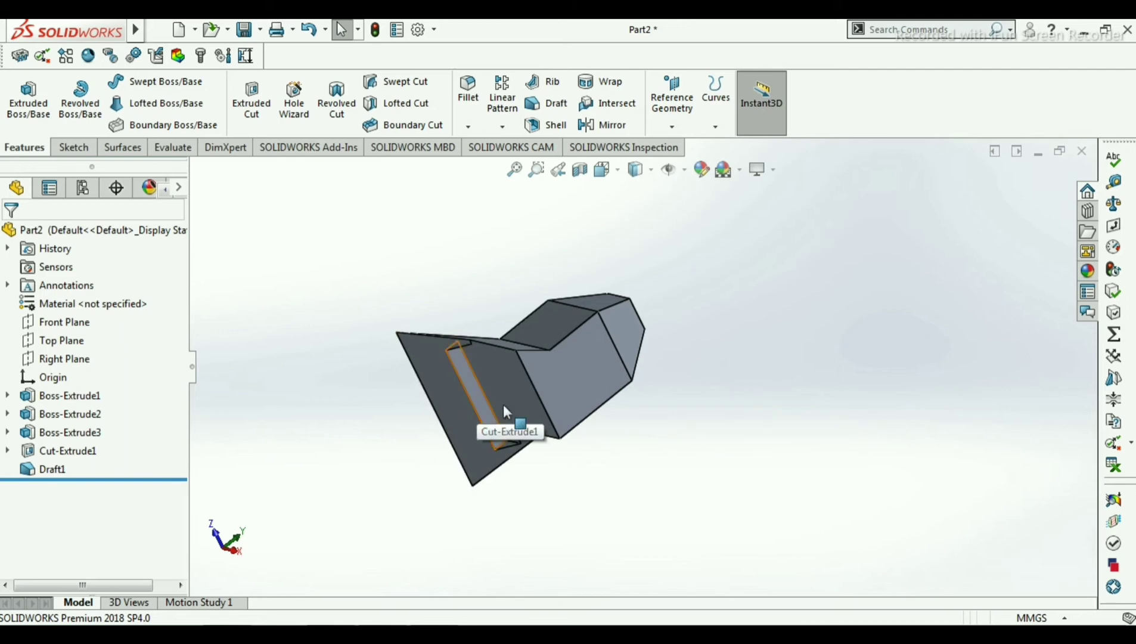
# - Compare the distorted part with the reference drawing, then reopen Draft1 and clear its neutral plane and rim face selections
pyautogui.click(474, 633)
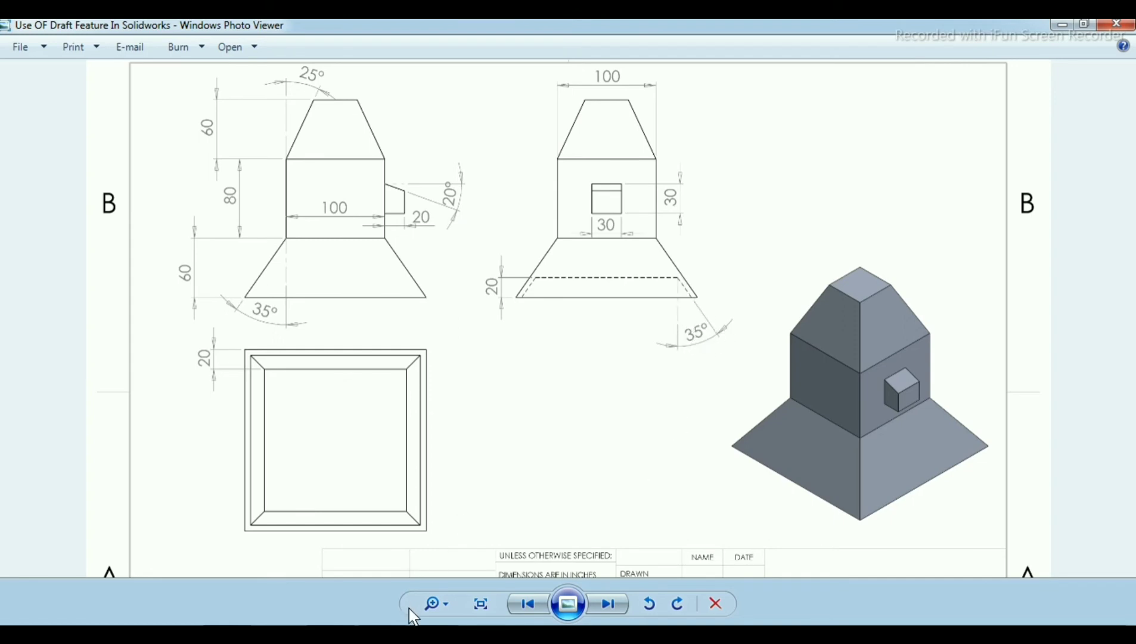
pyautogui.click(433, 633)
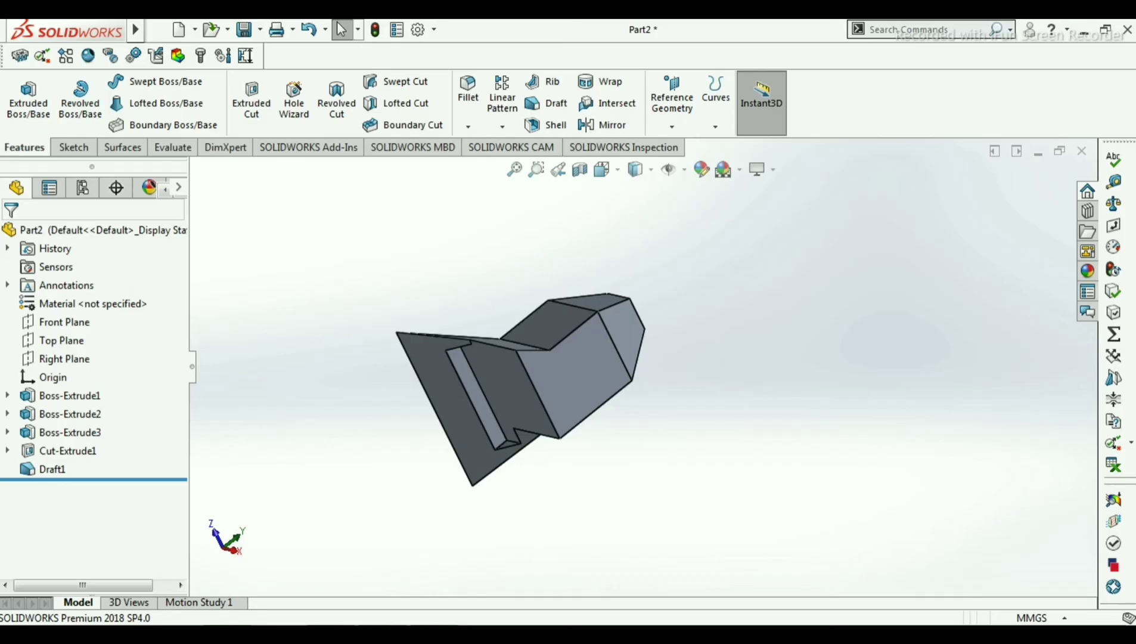
pyautogui.rightClick(52, 467)
pyautogui.click(68, 278)
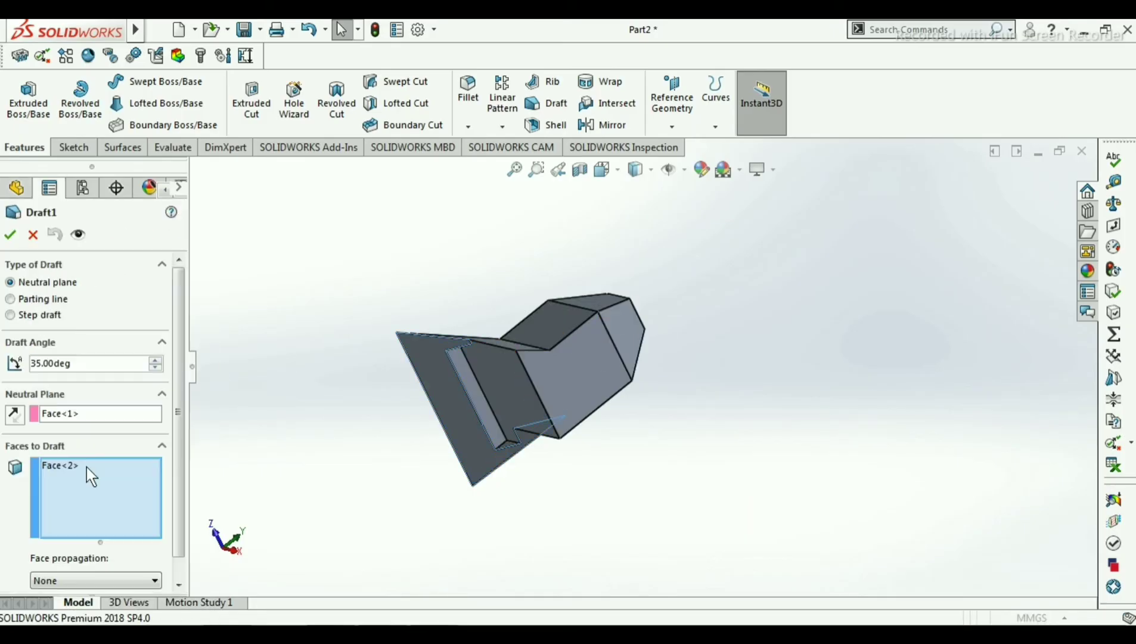
pyautogui.click(75, 412)
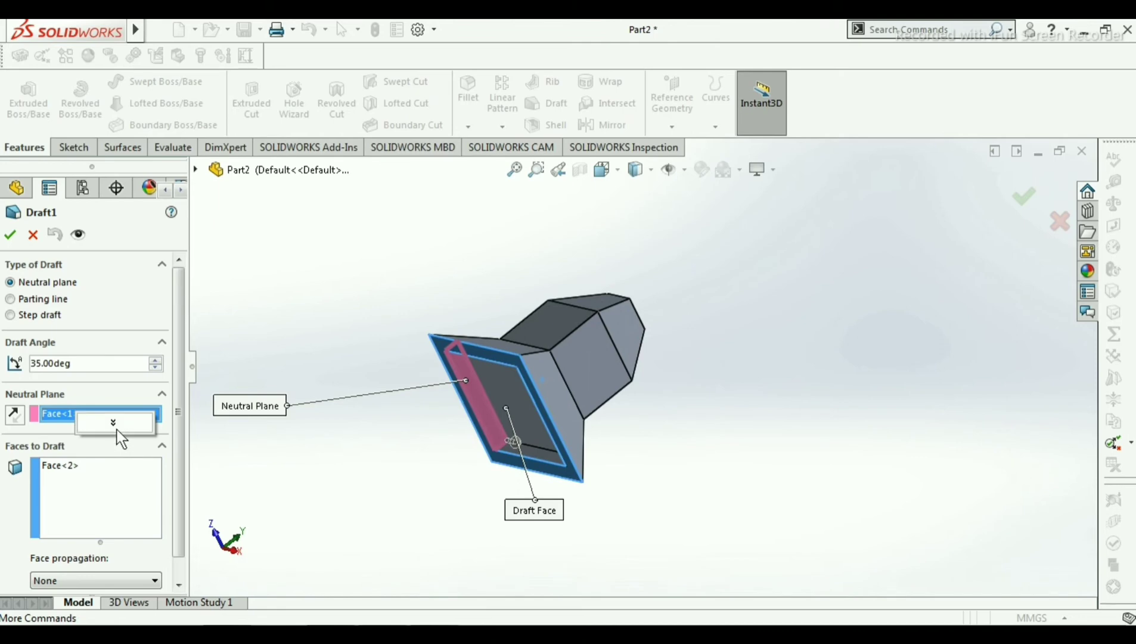
pyautogui.rightClick(118, 429)
pyautogui.click(118, 422)
pyautogui.click(69, 482)
pyautogui.rightClick(96, 493)
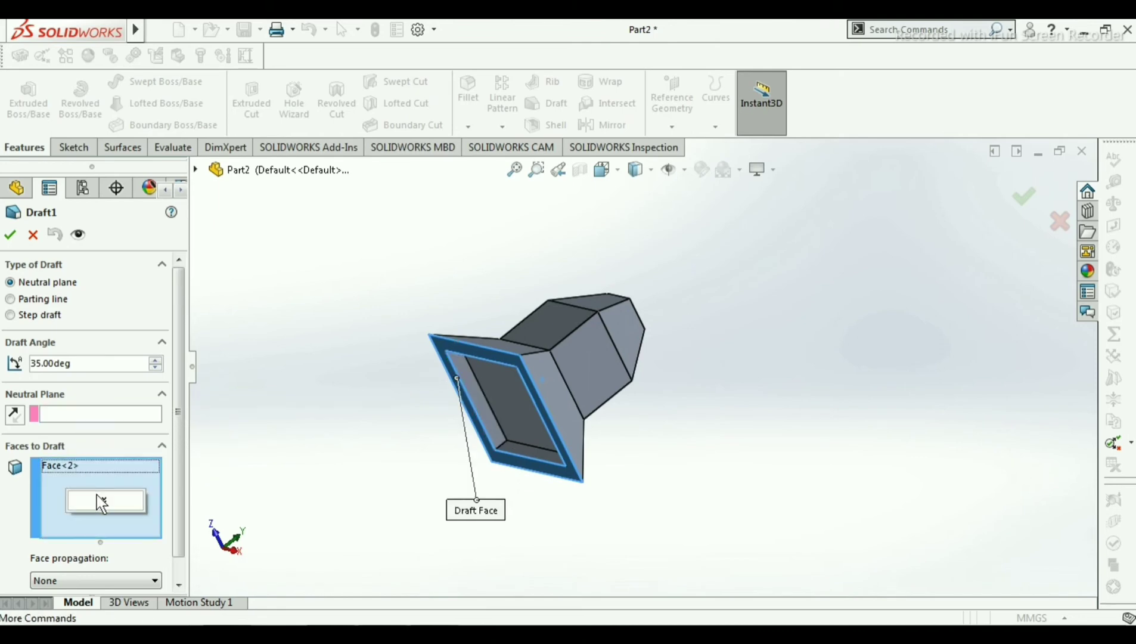
pyautogui.click(112, 499)
# - Set the recess floor as the neutral plane of Draft1
pyautogui.click(81, 413)
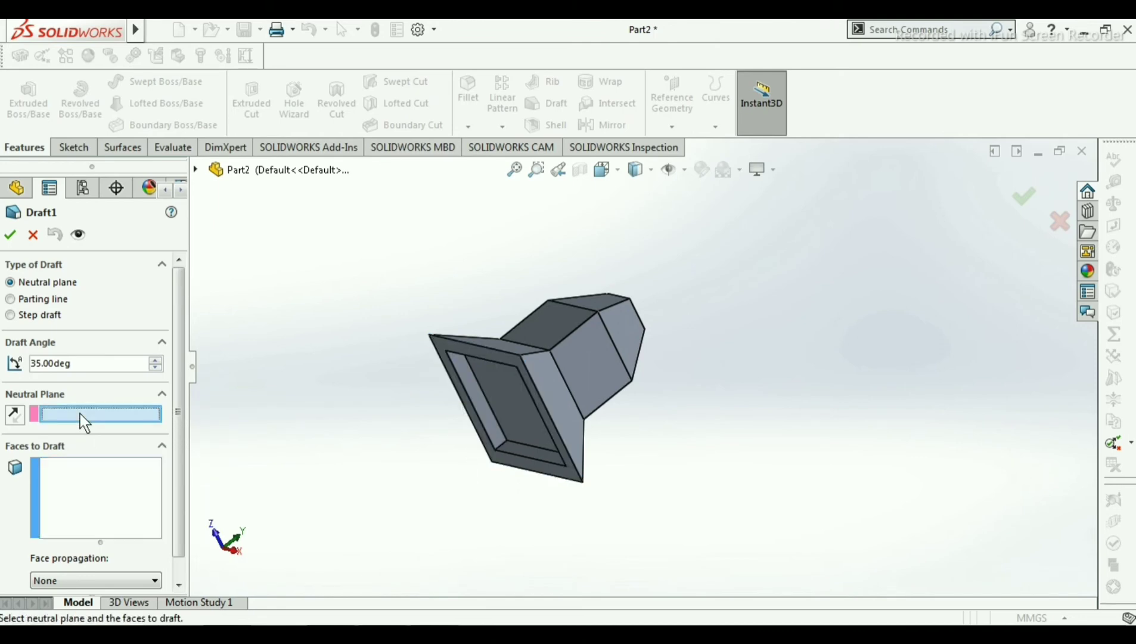
pyautogui.moveTo(656, 399); pyautogui.dragTo(713, 385, button='middle')
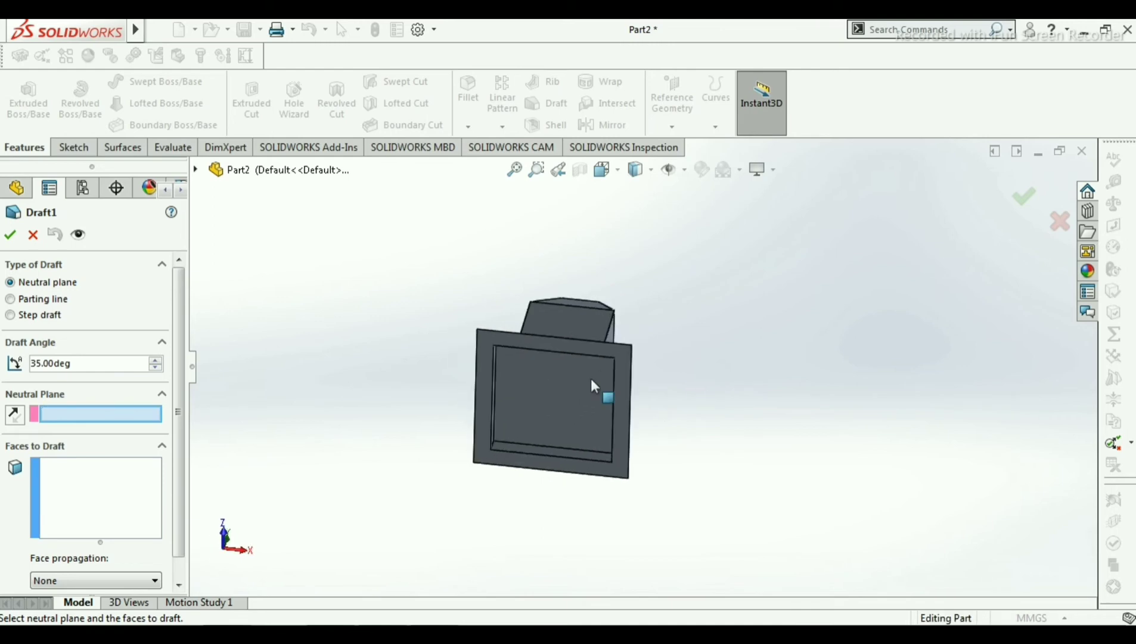
pyautogui.click(569, 384)
# - Choose the recess's four side walls as the faces to draft and apply the 35° draft
pyautogui.moveTo(801, 307); pyautogui.dragTo(599, 436, button='middle')
pyautogui.click(477, 391)
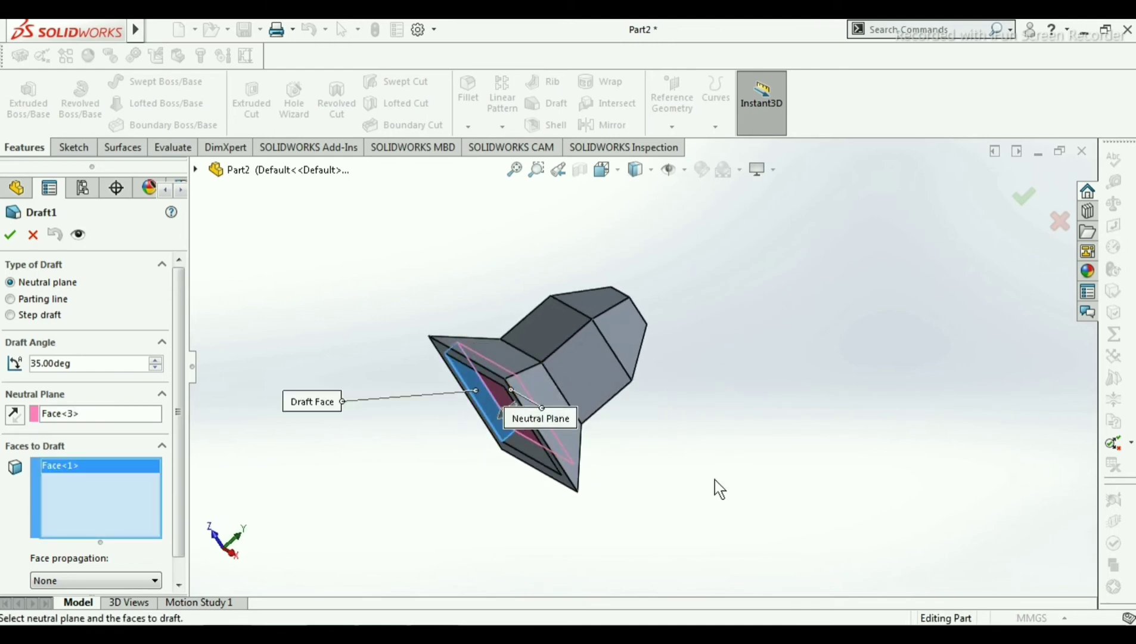
pyautogui.moveTo(715, 480); pyautogui.dragTo(775, 285, button='middle')
pyautogui.scroll(-5, 577, 303)
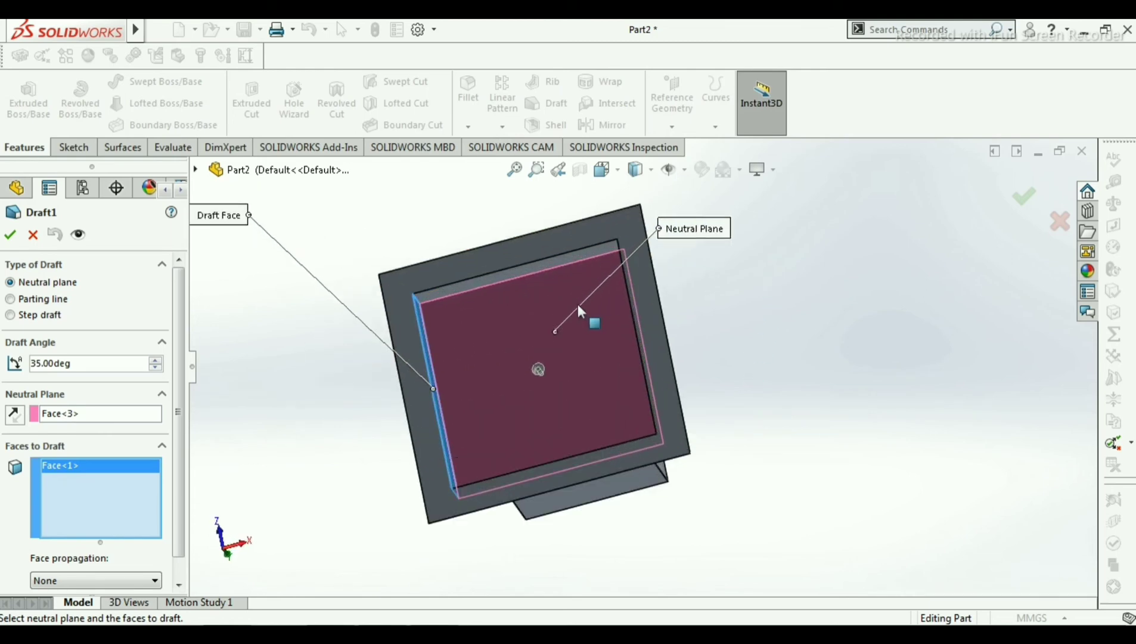
pyautogui.click(545, 257)
pyautogui.moveTo(771, 343); pyautogui.dragTo(844, 360, button='middle')
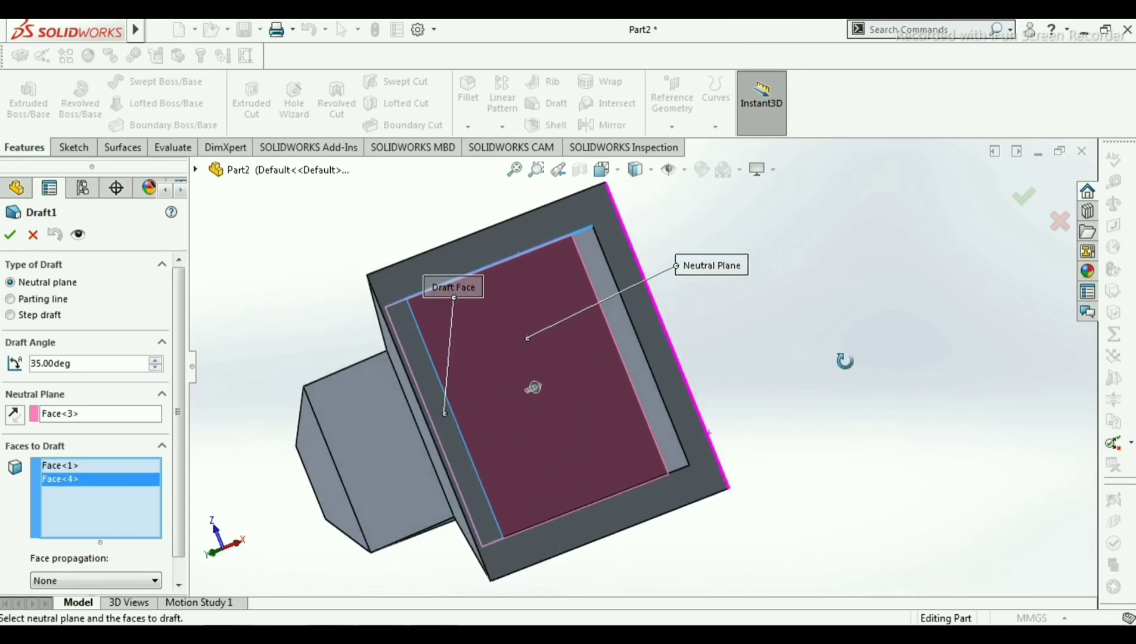
pyautogui.click(633, 360)
pyautogui.moveTo(809, 311); pyautogui.dragTo(815, 432, button='middle')
pyautogui.click(634, 501)
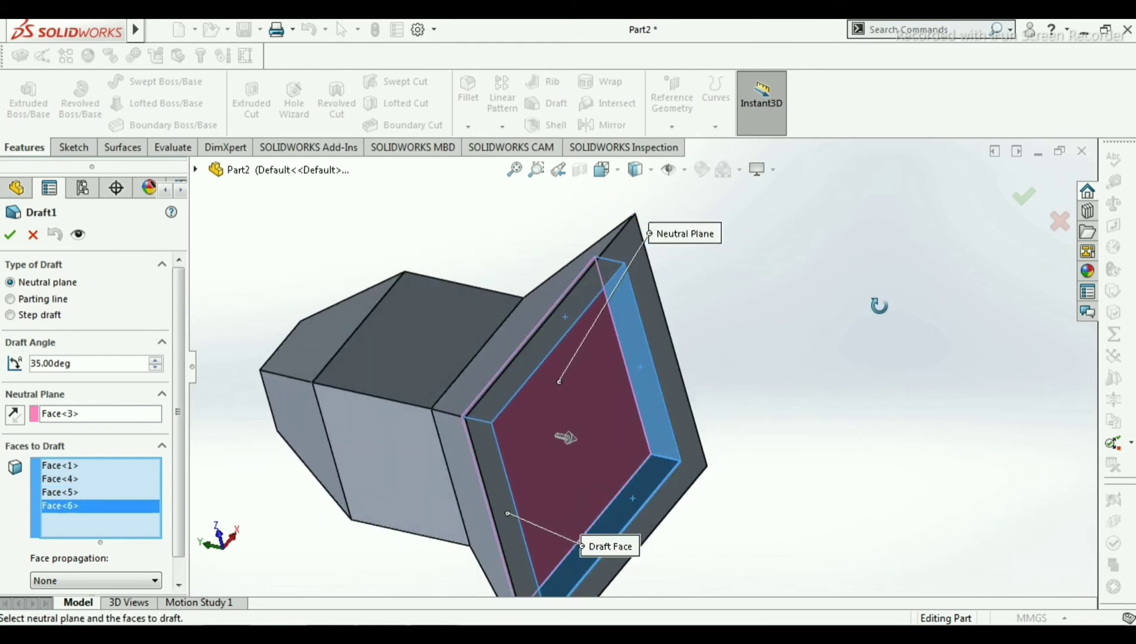
pyautogui.moveTo(879, 306); pyautogui.dragTo(811, 381, button='middle')
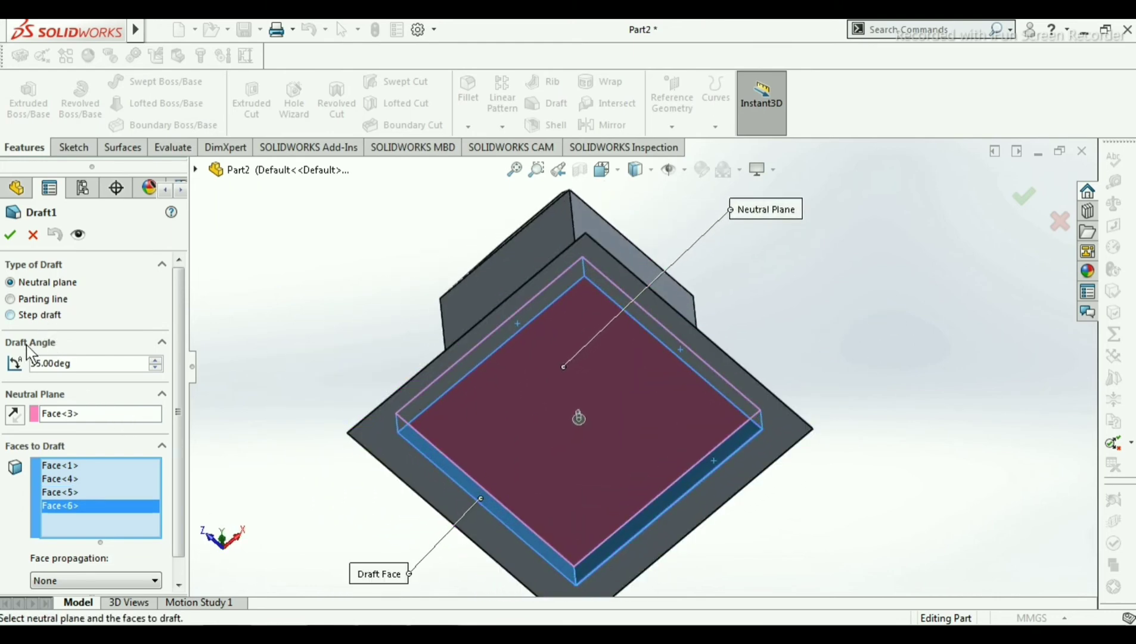
pyautogui.click(12, 235)
# - Inspect the drafted recess and the part's exterior, and check the small side boss's dimensions and draft angle in the reference drawing
pyautogui.scroll(3, 758, 358)
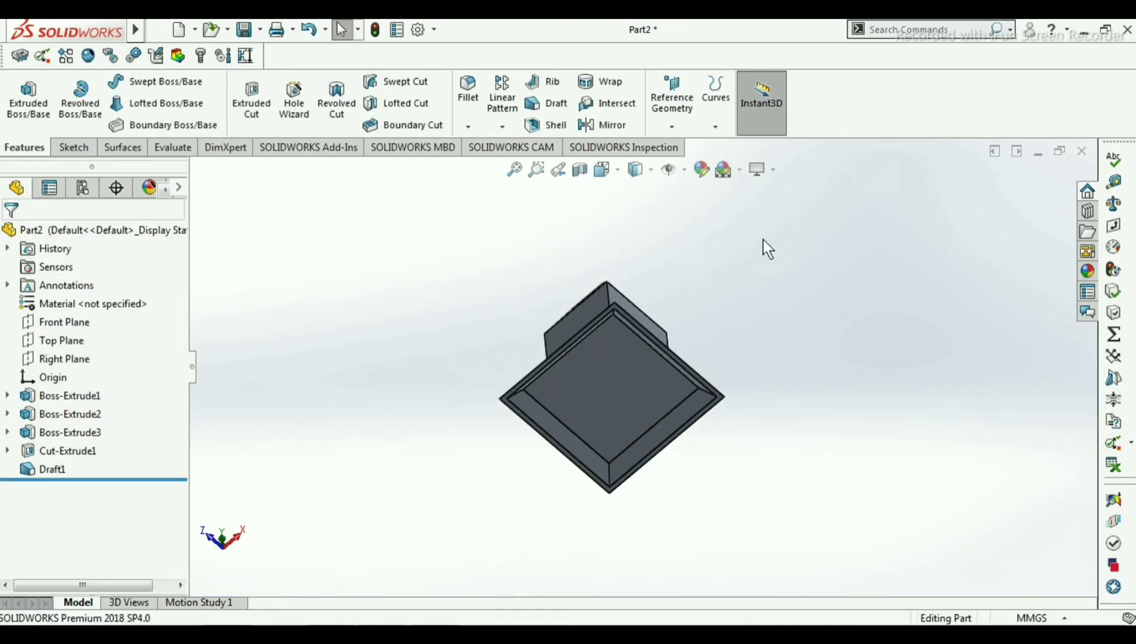
pyautogui.moveTo(768, 247); pyautogui.dragTo(760, 431, button='middle')
pyautogui.scroll(-3, 720, 319)
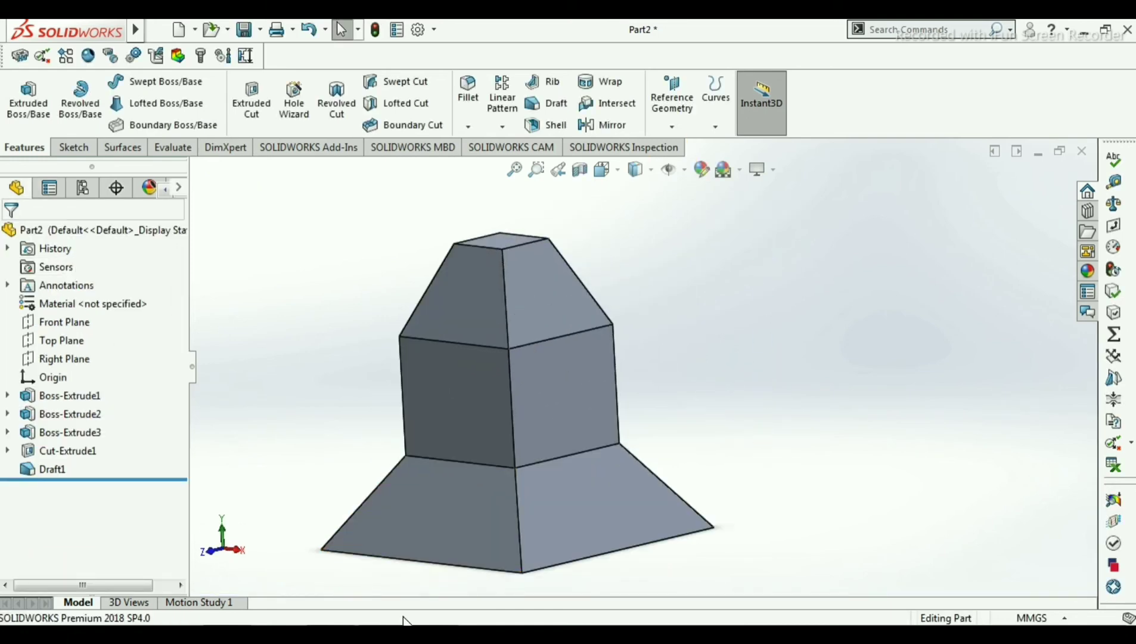
pyautogui.hotkey('alt', 'Tab')
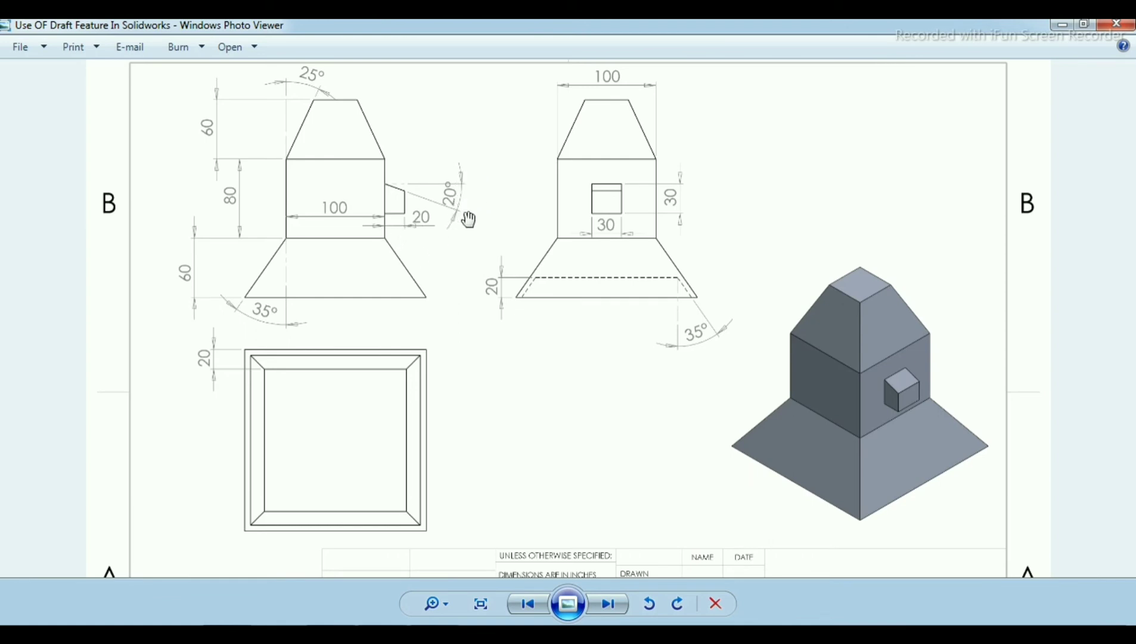
pyautogui.click(479, 633)
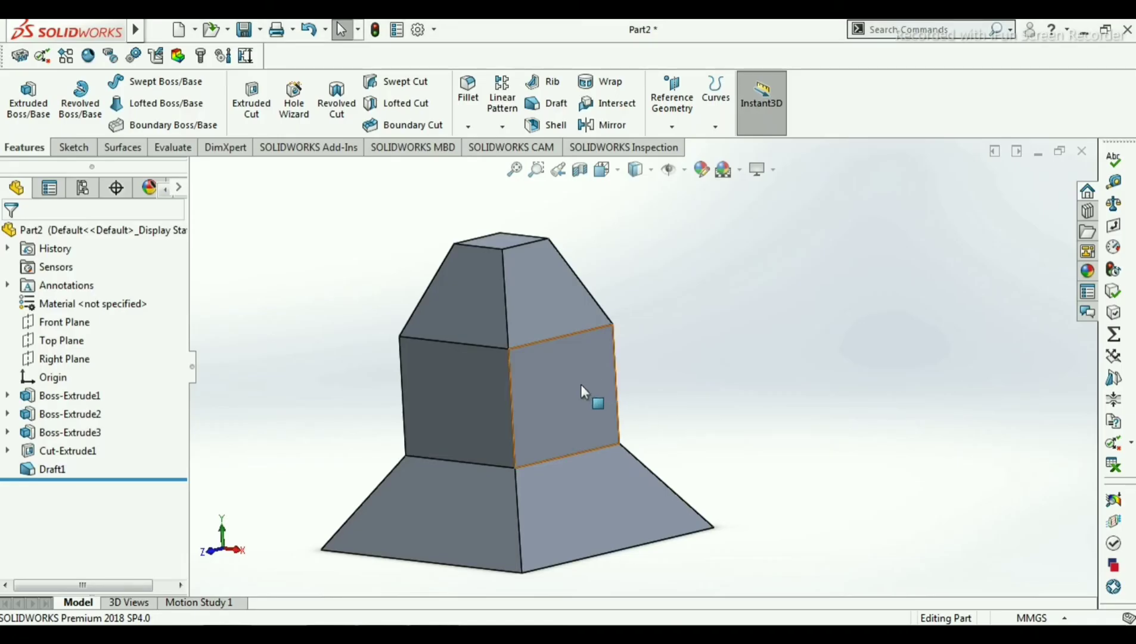
# - Start a new sketch on the side face of the central block for the small boss
pyautogui.click(581, 390)
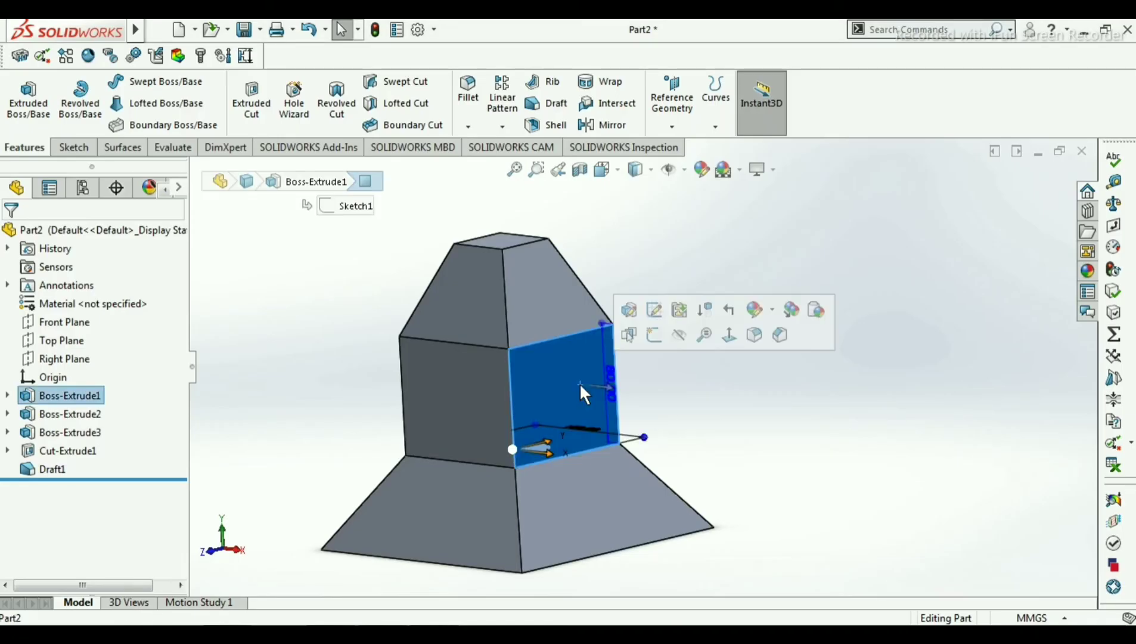
pyautogui.hotkey('ctrl', '8')
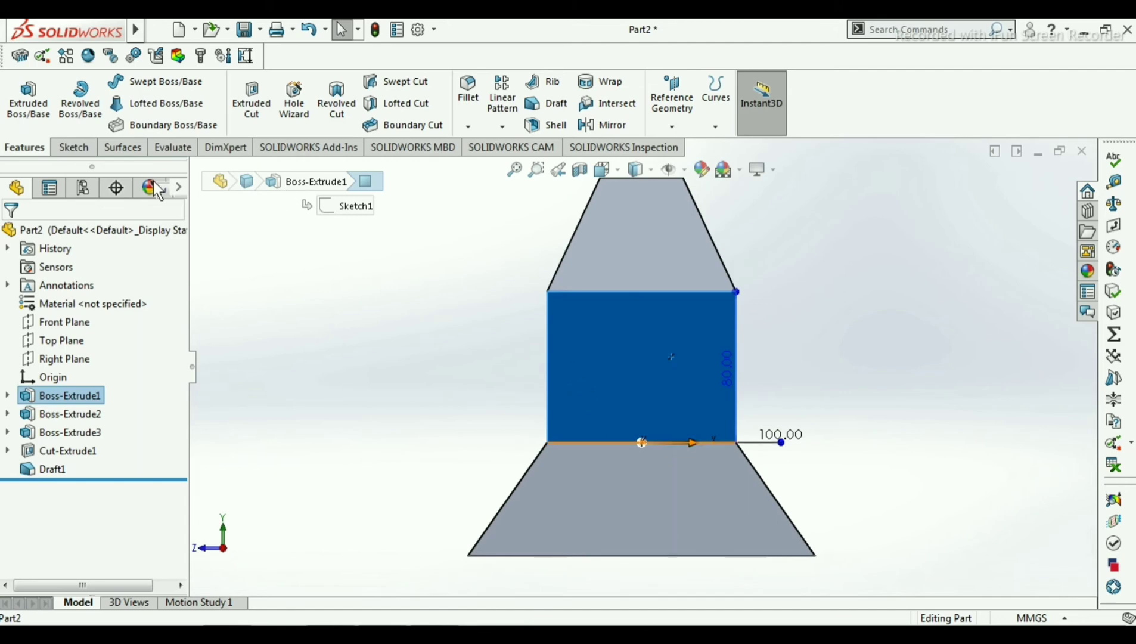
pyautogui.click(78, 148)
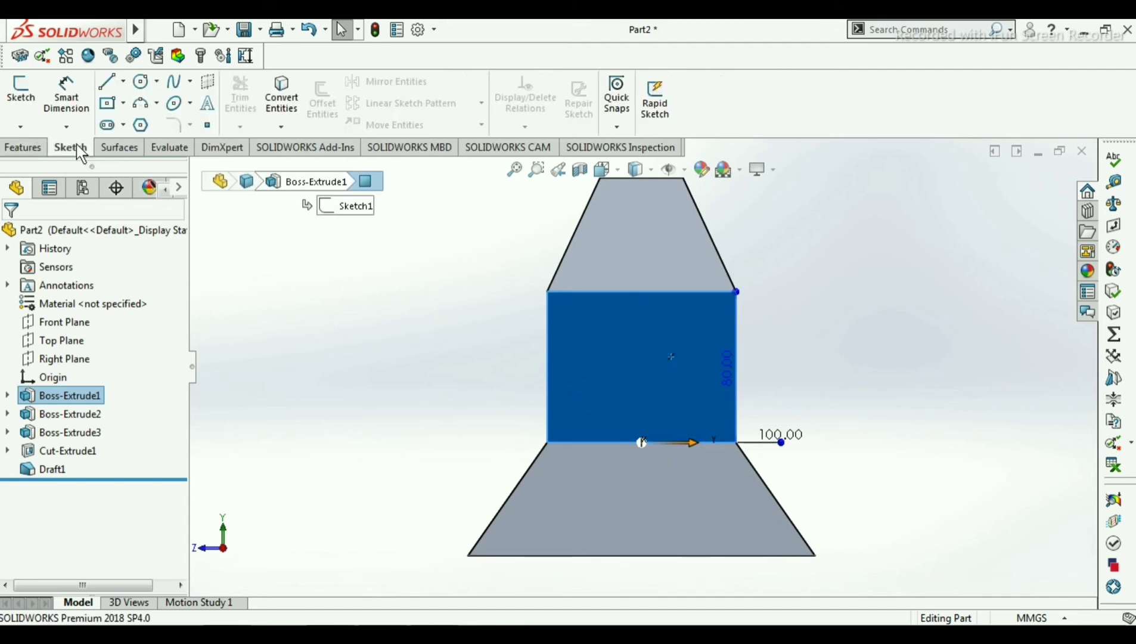
pyautogui.click(30, 92)
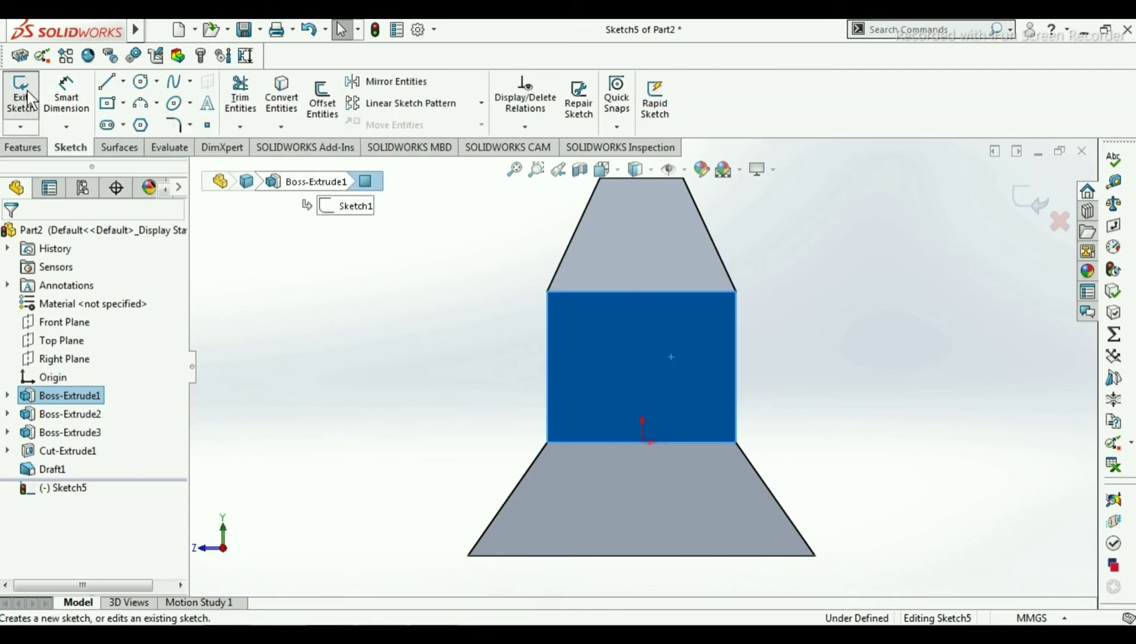
# - Sketch a center rectangle about 31 mm wide near the middle of the block's side face, directly above the origin
pyautogui.click(123, 104)
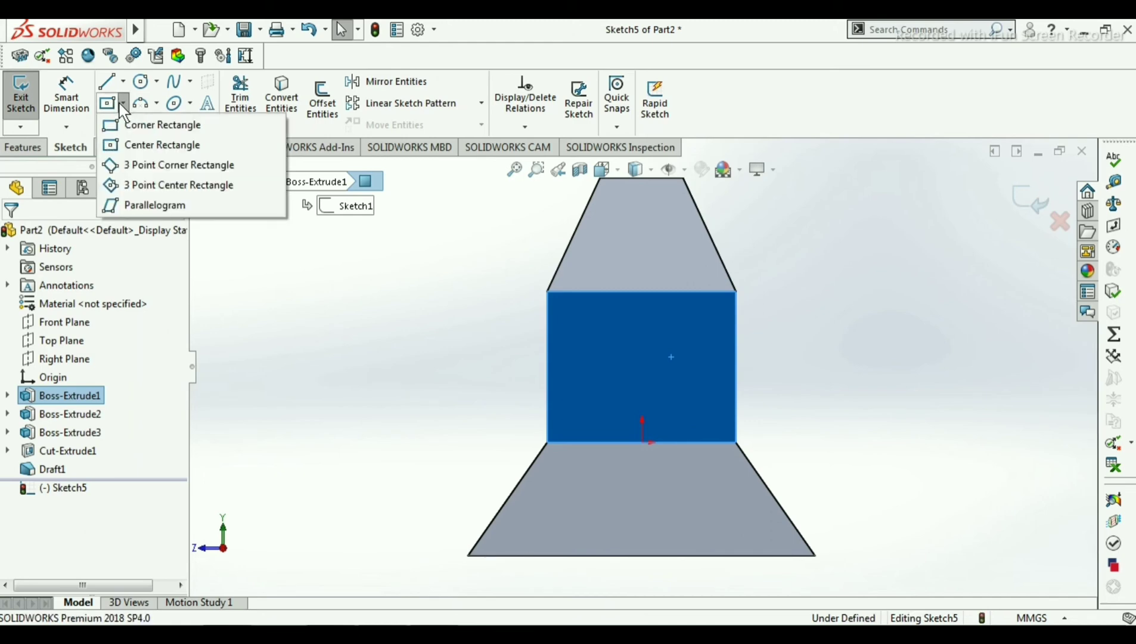
pyautogui.click(137, 145)
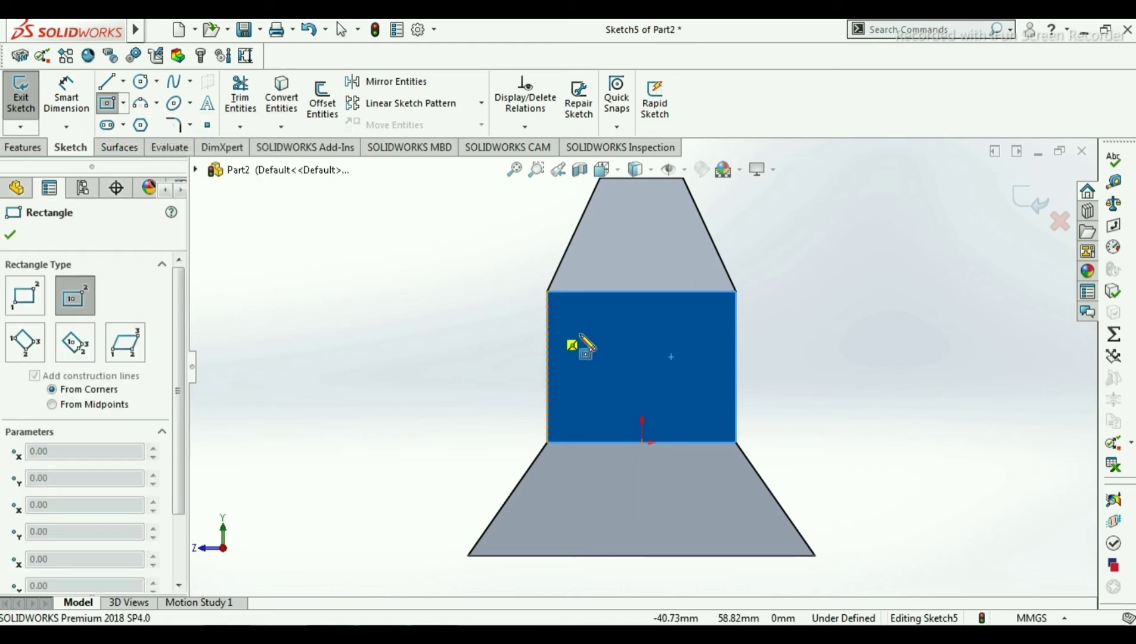
pyautogui.click(638, 356)
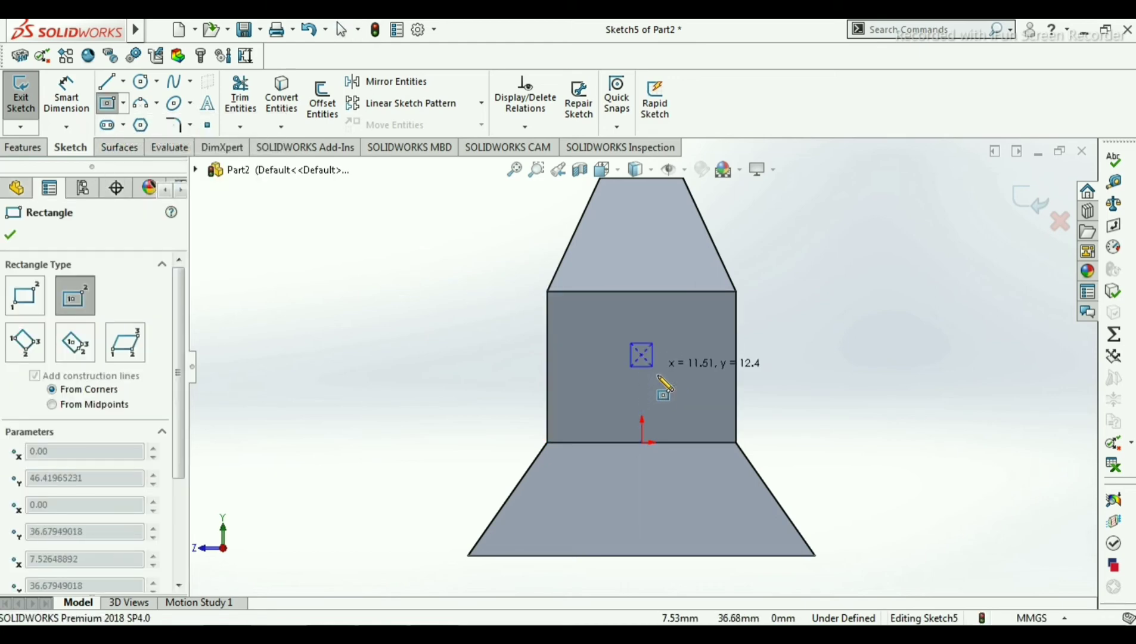
pyautogui.click(672, 380)
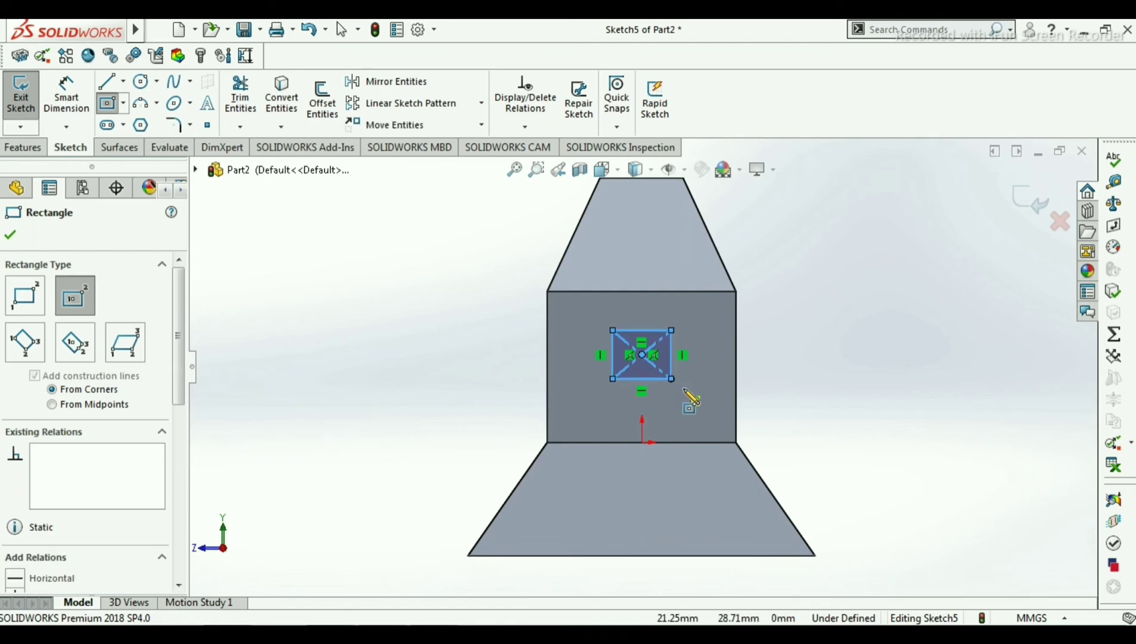
pyautogui.press('Escape')
# - Add an Equal relation between the rectangle's upper edge and its adjacent vertical edge to make it a square
pyautogui.scroll(-5, 691, 356)
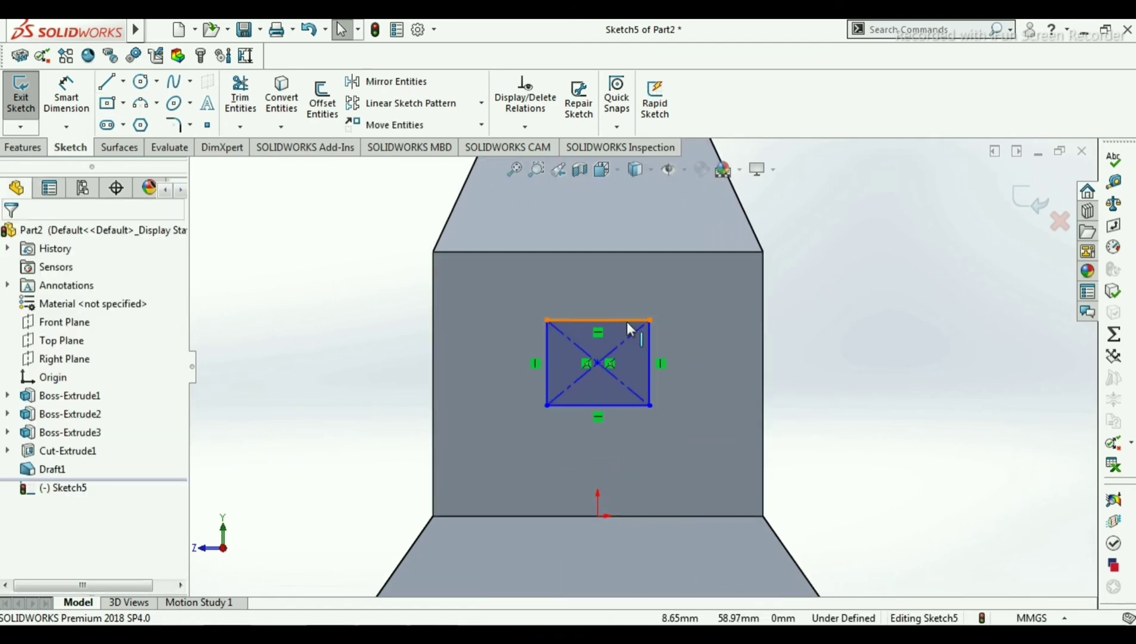
pyautogui.scroll(-2, 627, 321)
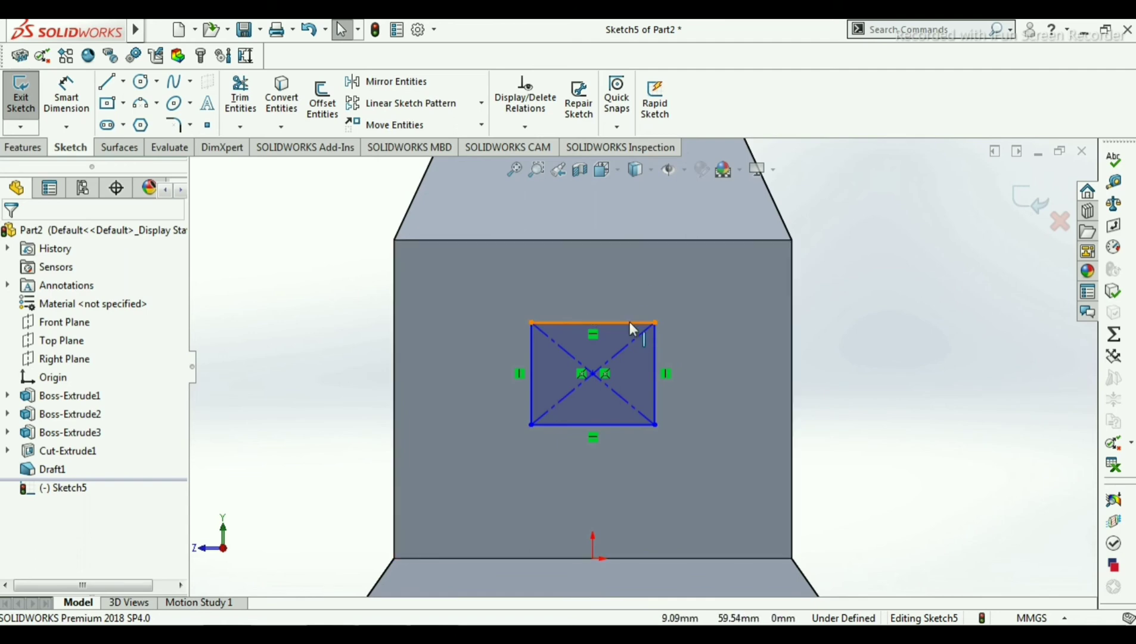
pyautogui.click(630, 322)
pyautogui.keyDown('ctrl'); pyautogui.click(653, 344); pyautogui.keyUp('ctrl')
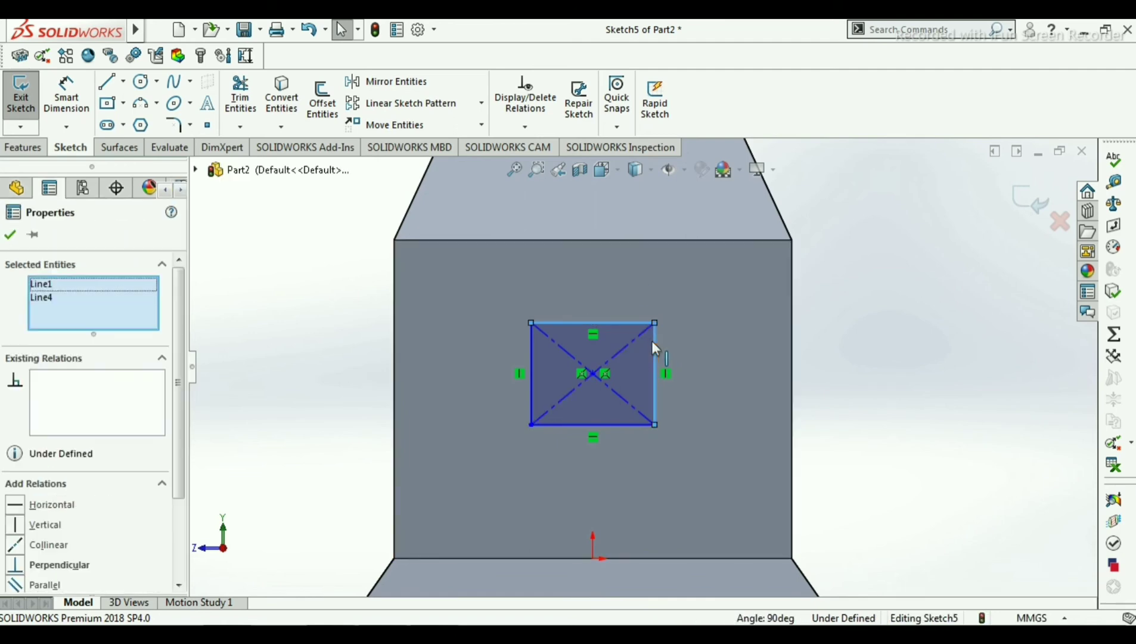
pyautogui.scroll(-3, 178, 428)
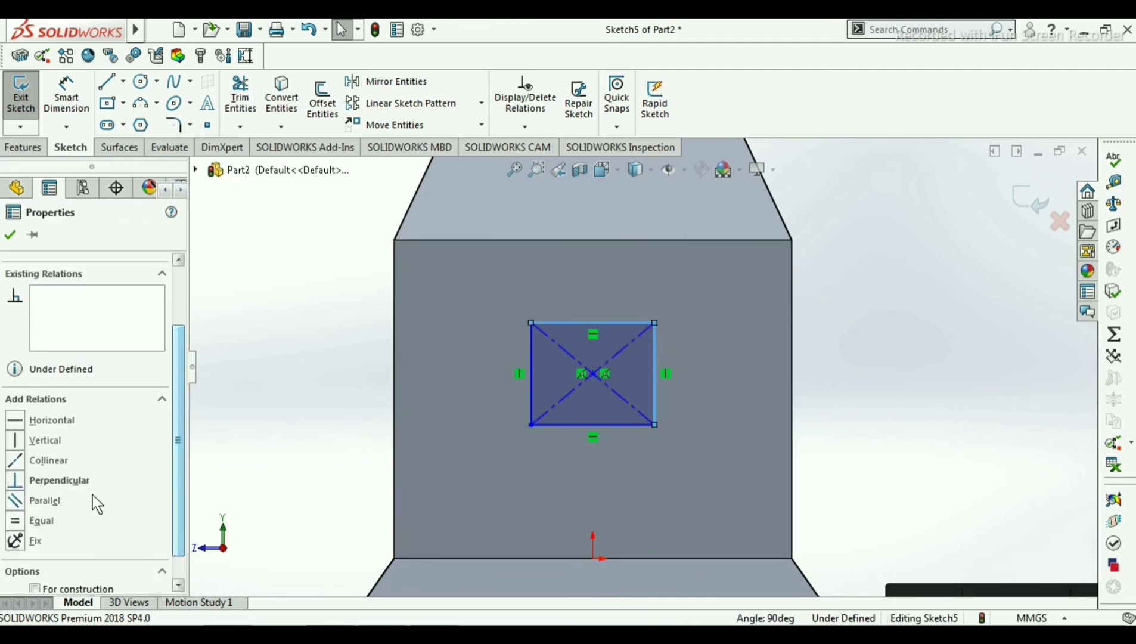
pyautogui.click(13, 521)
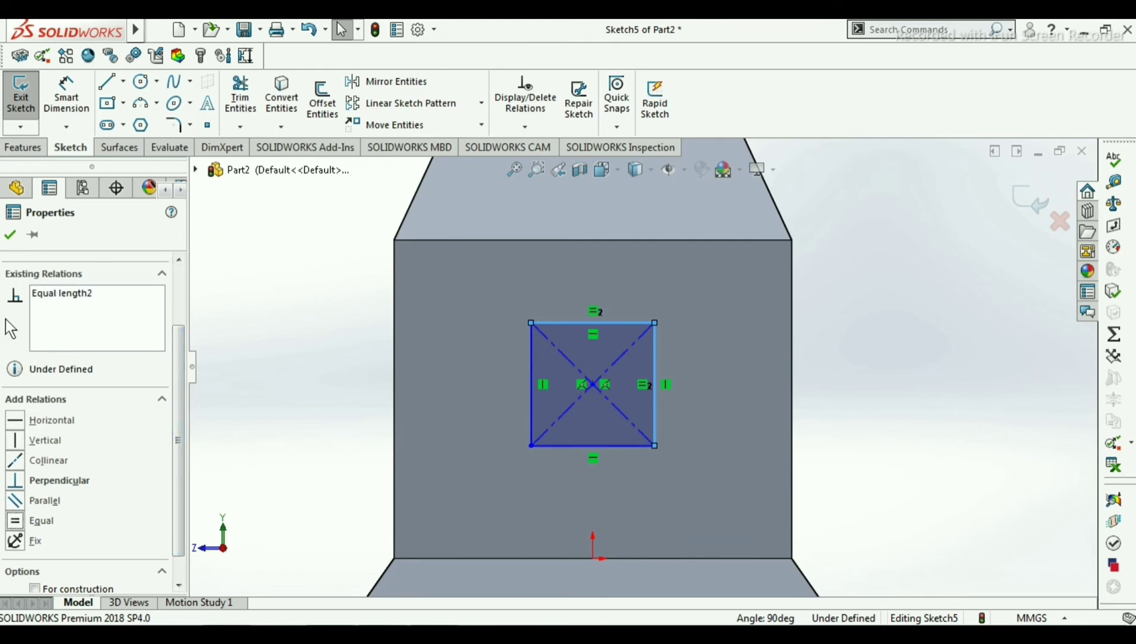
pyautogui.click(12, 237)
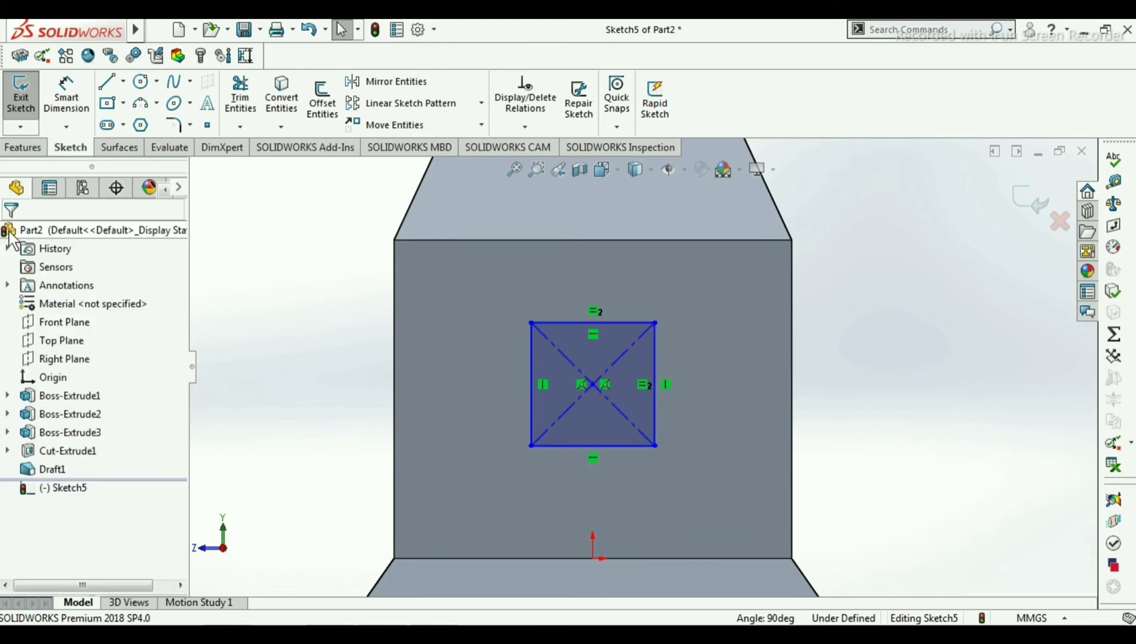
# - Check the boss size in the reference drawing and dimension the square's upper edge to 30 mm
pyautogui.scroll(1, 672, 411)
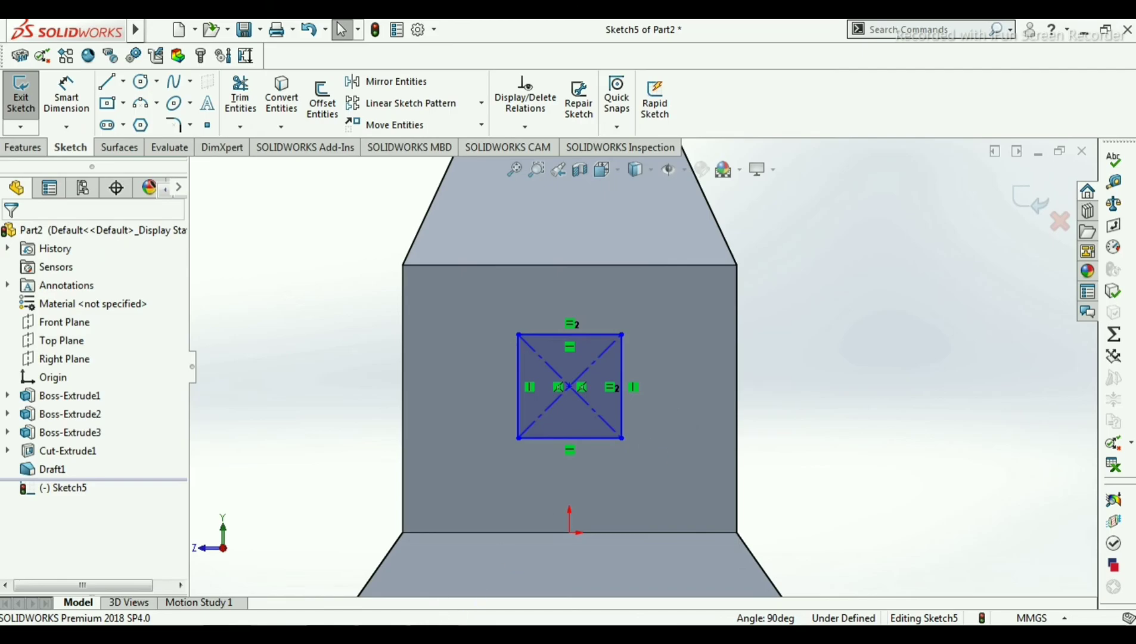
pyautogui.click(449, 633)
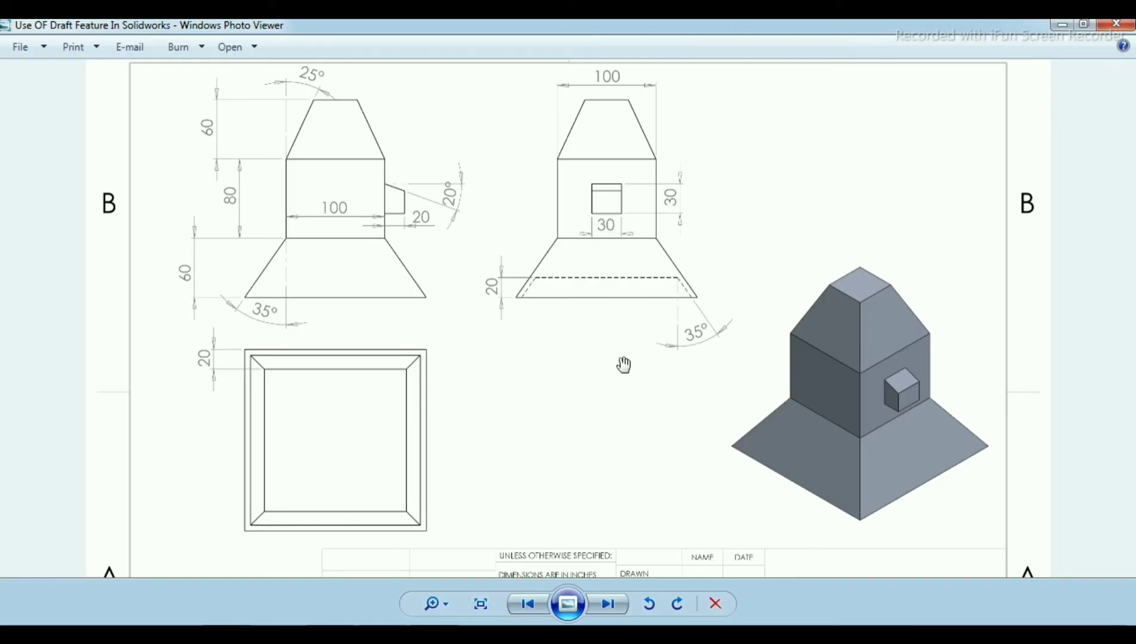
pyautogui.click(419, 633)
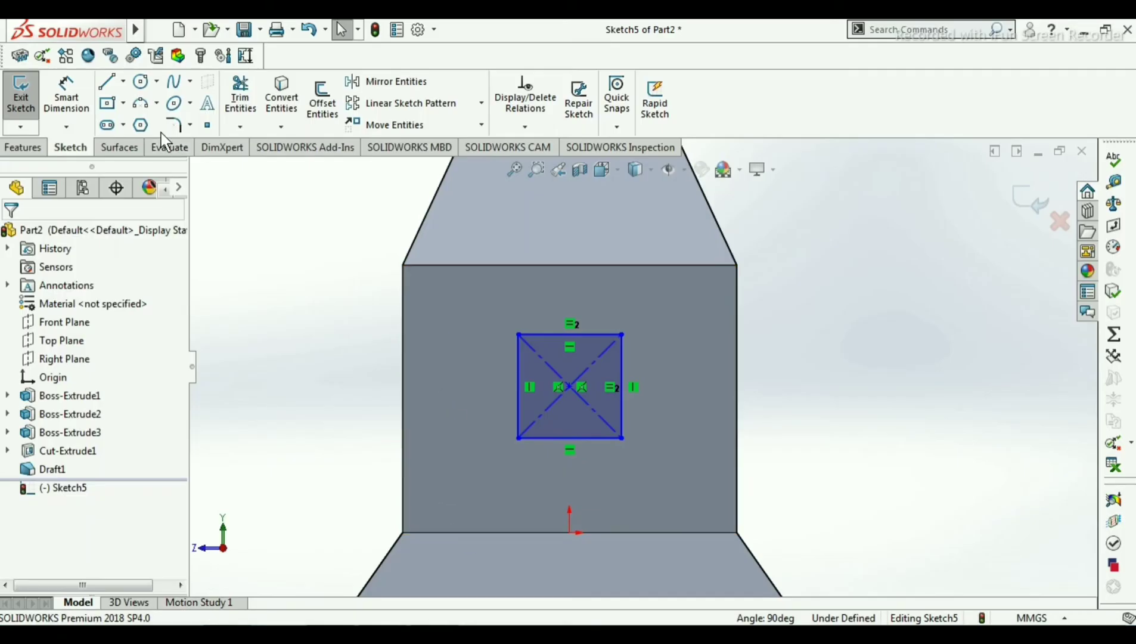
pyautogui.click(66, 103)
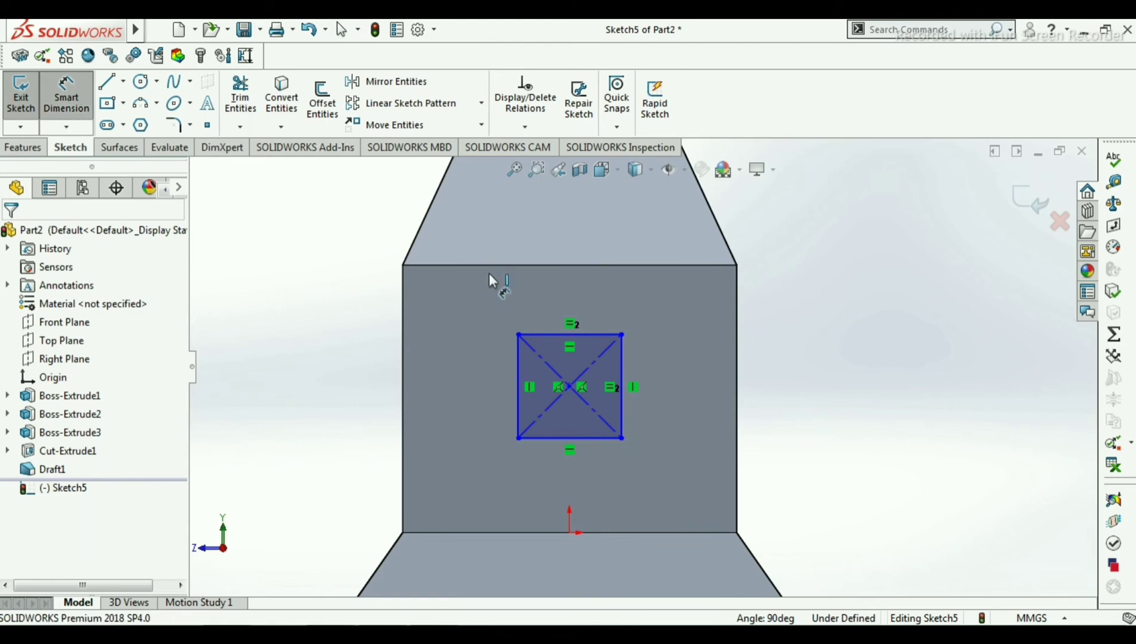
pyautogui.click(535, 334)
pyautogui.click(549, 296)
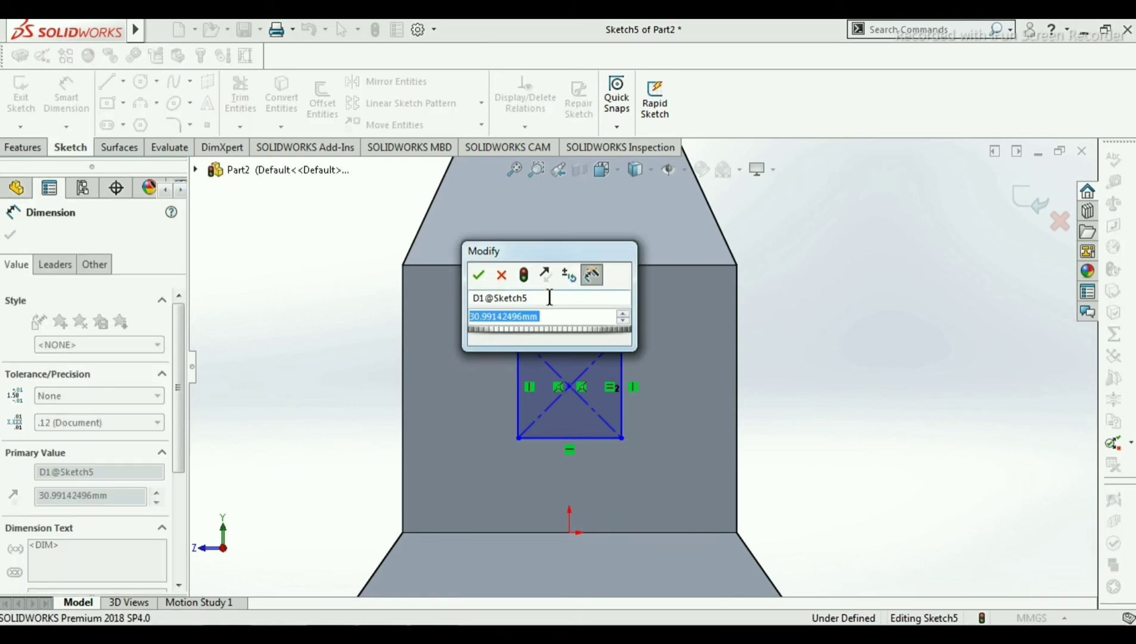
pyautogui.write('30')
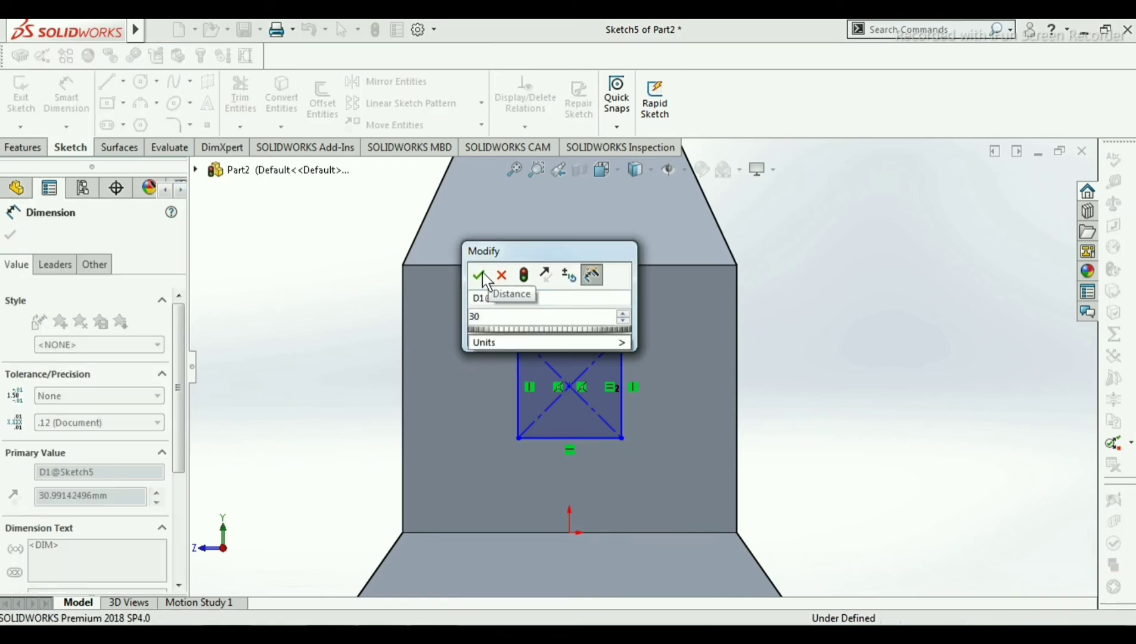
pyautogui.click(479, 275)
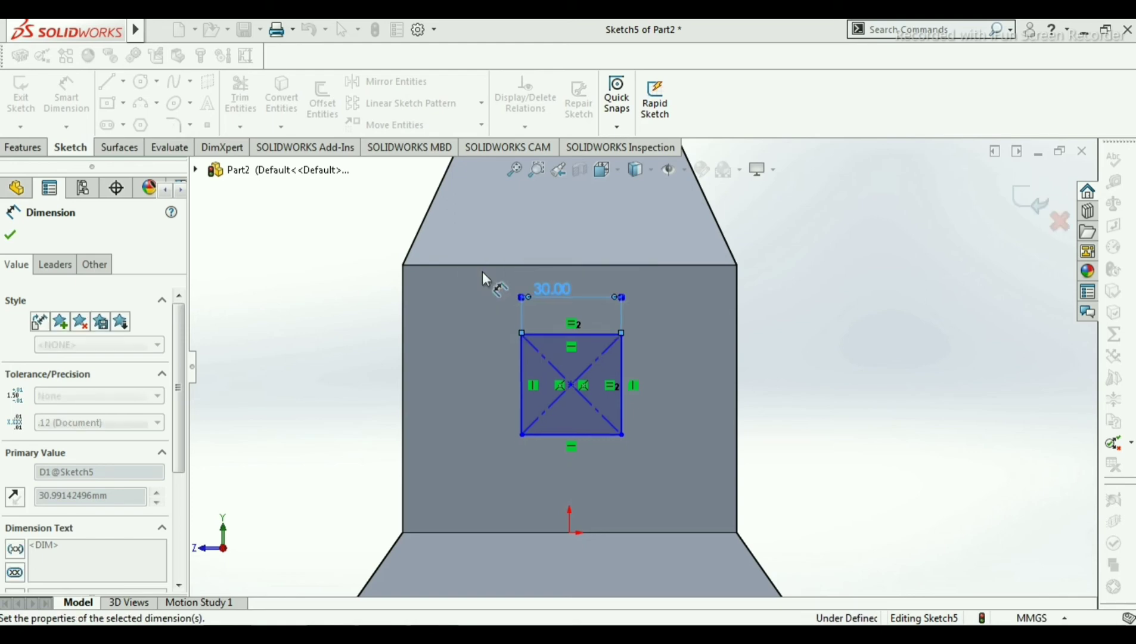
pyautogui.click(10, 237)
# - Draw a construction line diagonally across the block face from its upper-left corner to its lower-right corner
pyautogui.scroll(-2, 593, 377)
pyautogui.scroll(3, 593, 378)
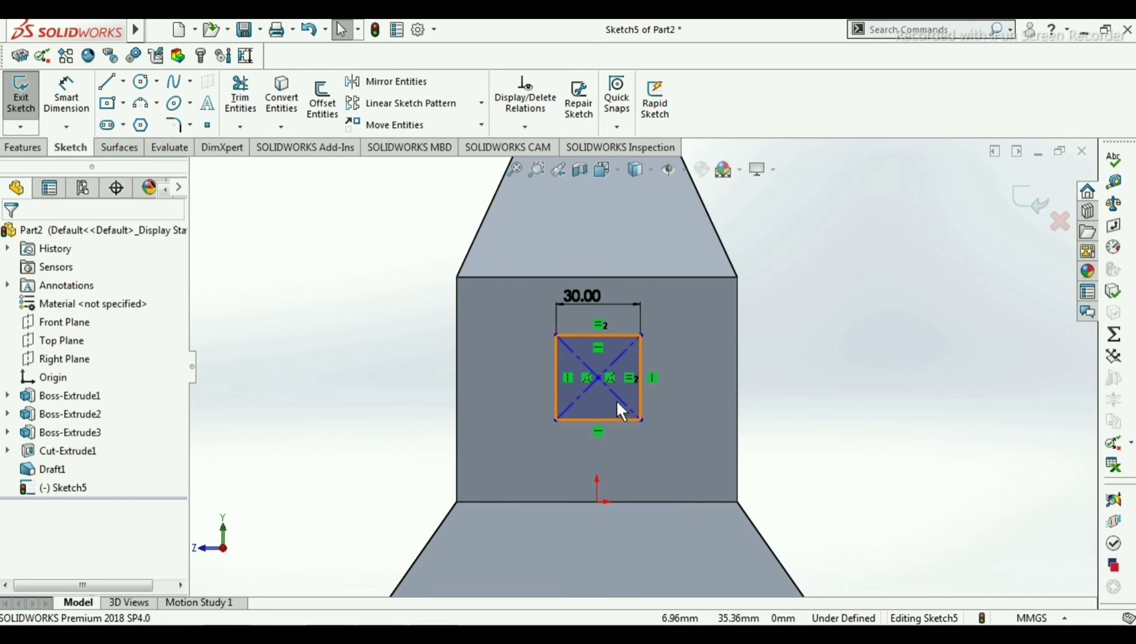
pyautogui.click(122, 81)
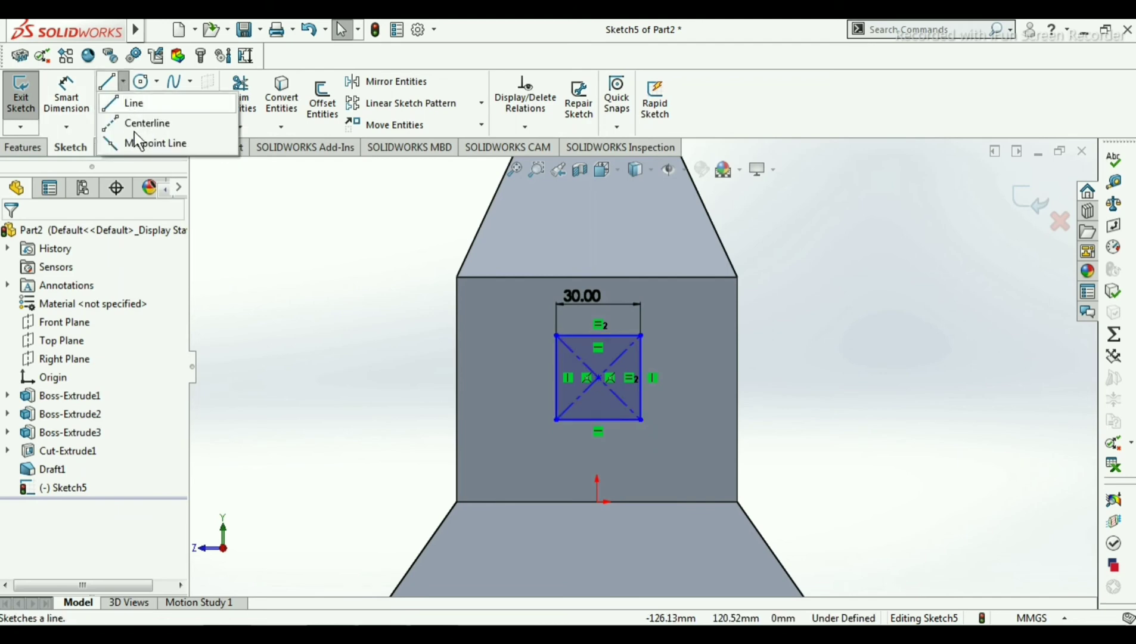
pyautogui.click(133, 102)
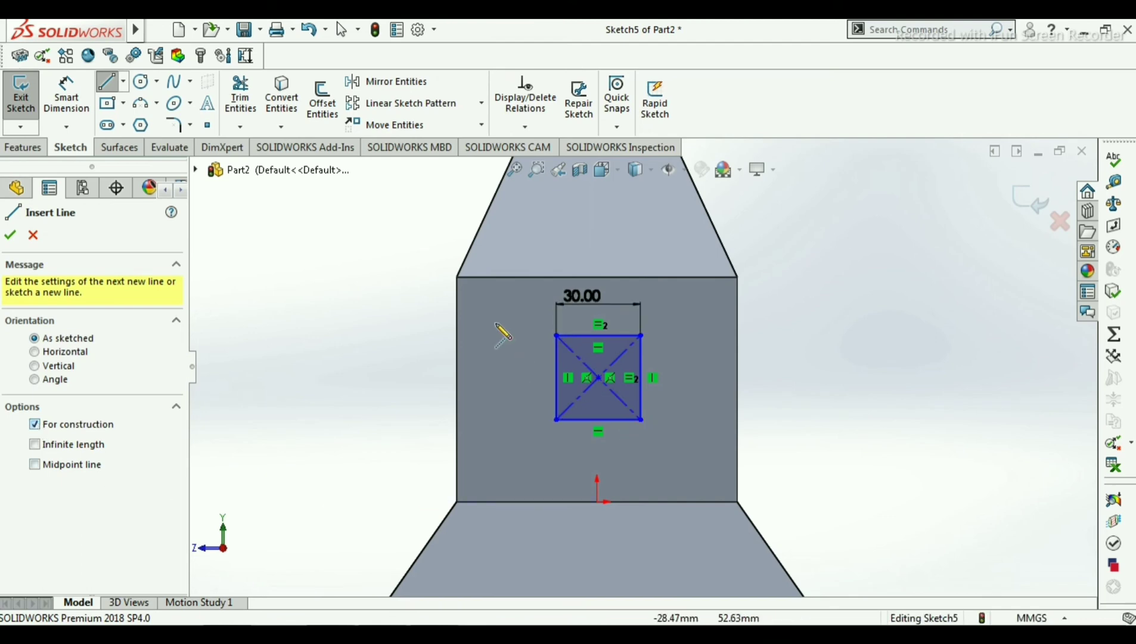
pyautogui.click(457, 277)
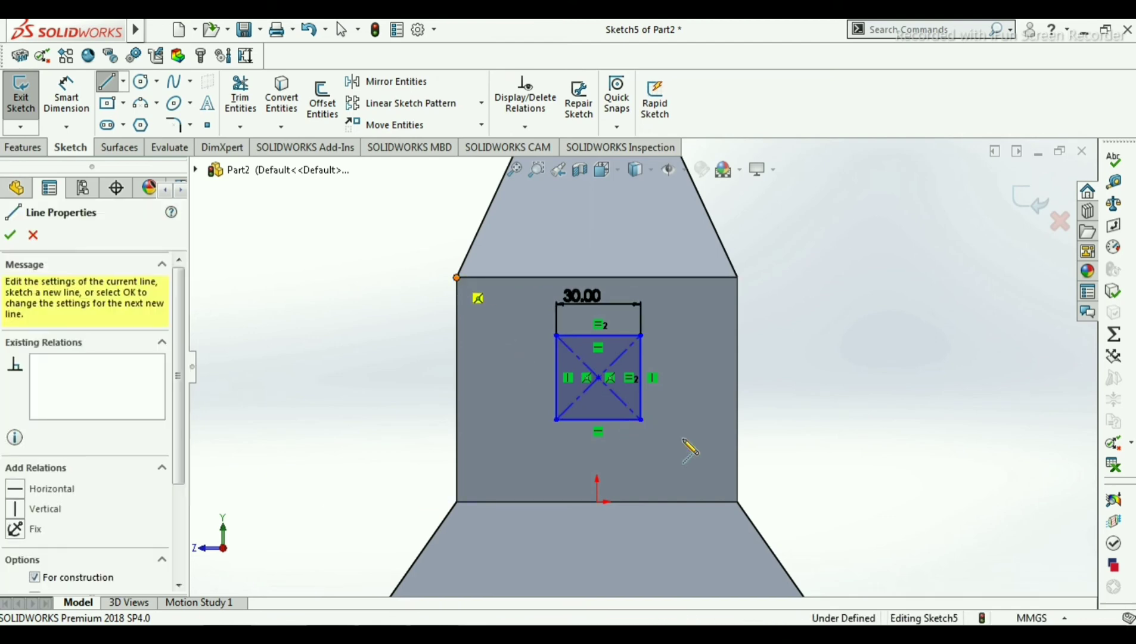
pyautogui.click(737, 501)
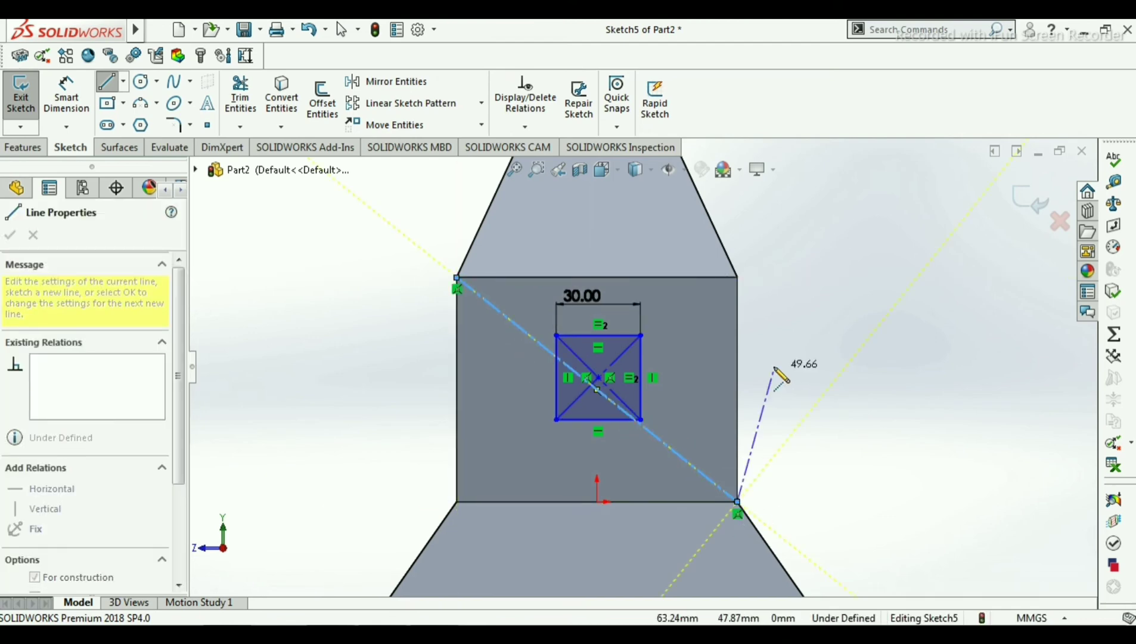
pyautogui.press('Escape')
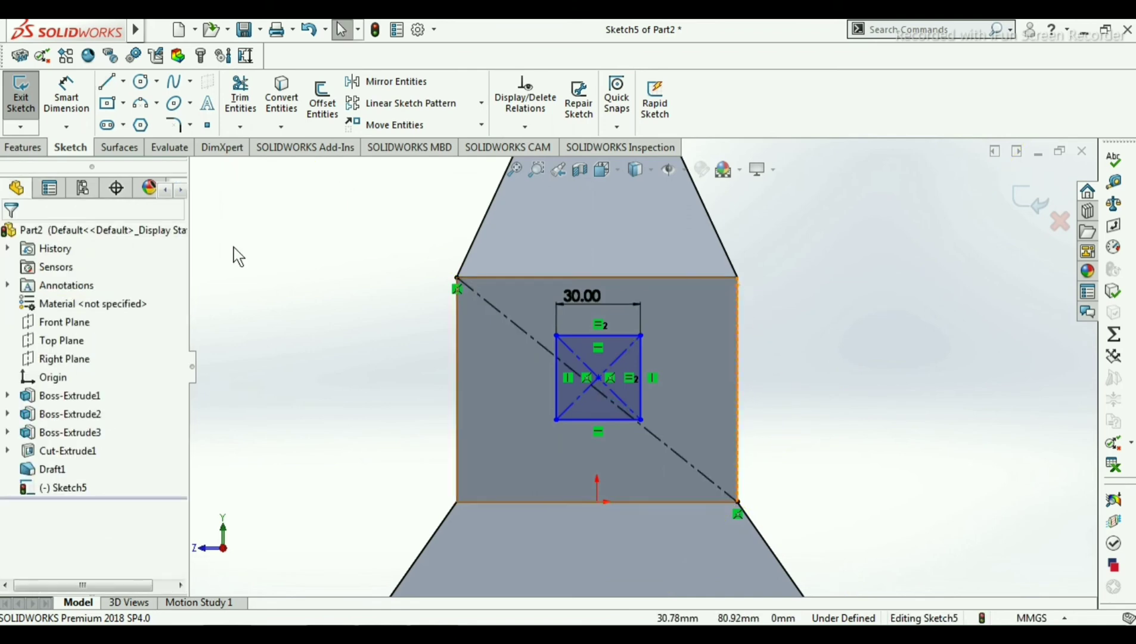
# - Draw a second construction diagonal from the block face's upper-right corner to its lower-left corner
pyautogui.click(113, 82)
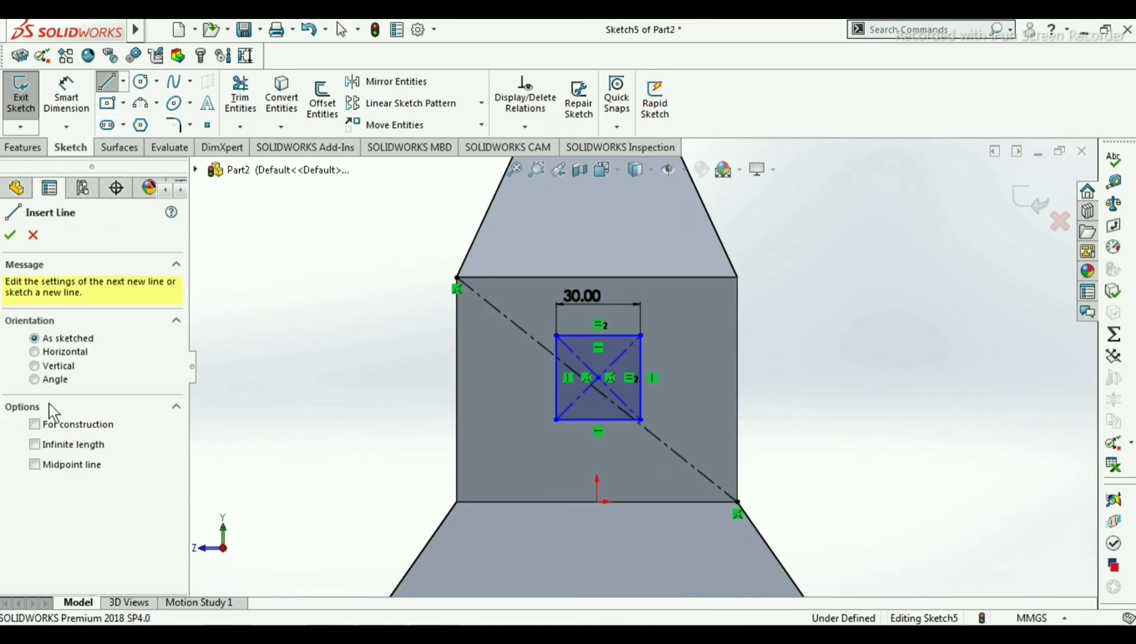
pyautogui.click(51, 424)
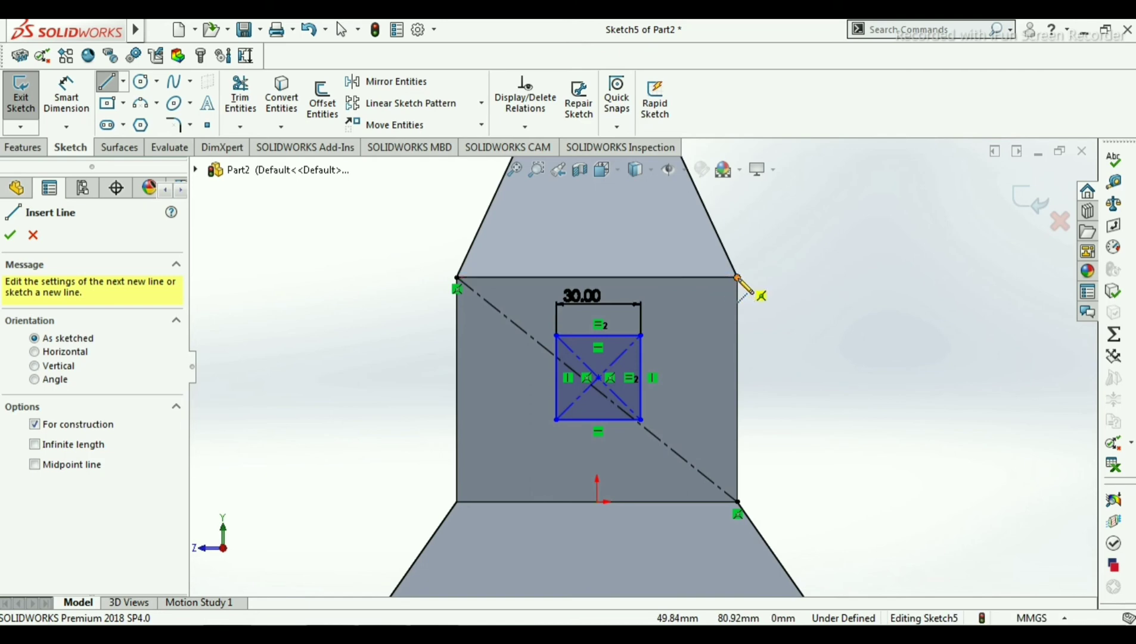
pyautogui.click(737, 277)
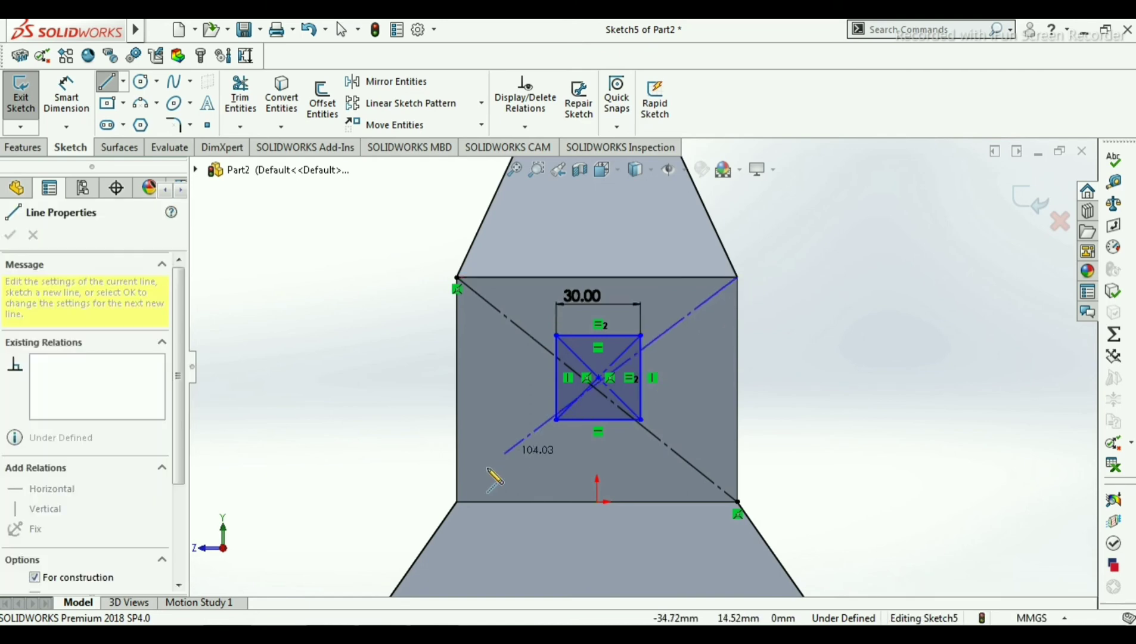
pyautogui.click(457, 502)
pyautogui.press('Escape')
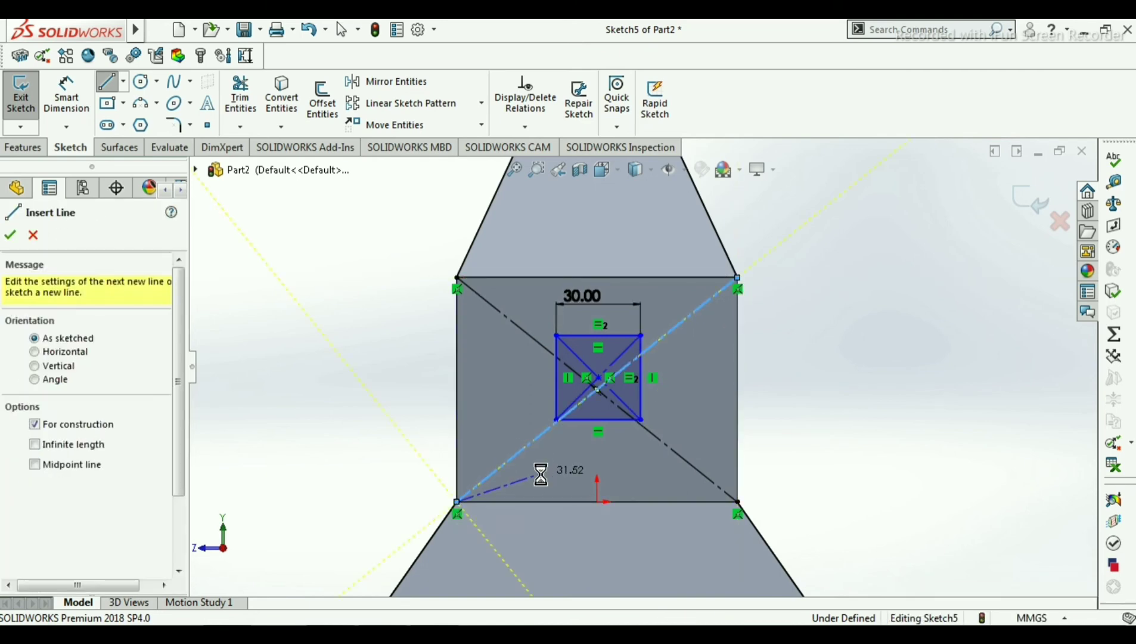
pyautogui.press('Escape')
# - Center the square on the block face with an Intersection relation between its center point and the two face diagonals
pyautogui.scroll(-3, 659, 373)
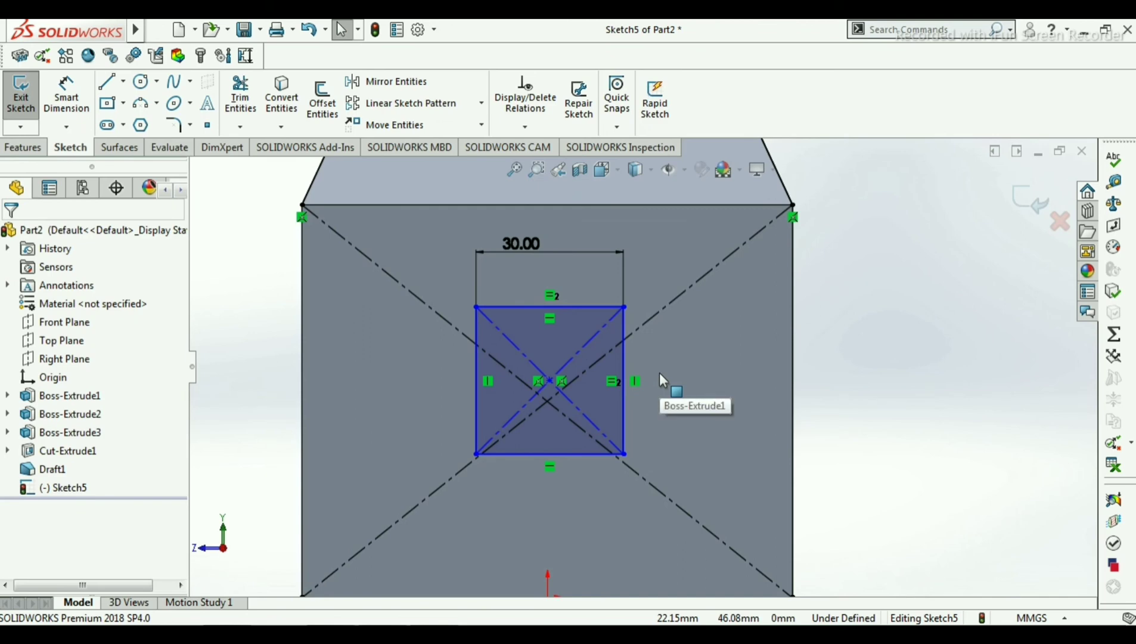
pyautogui.click(442, 314)
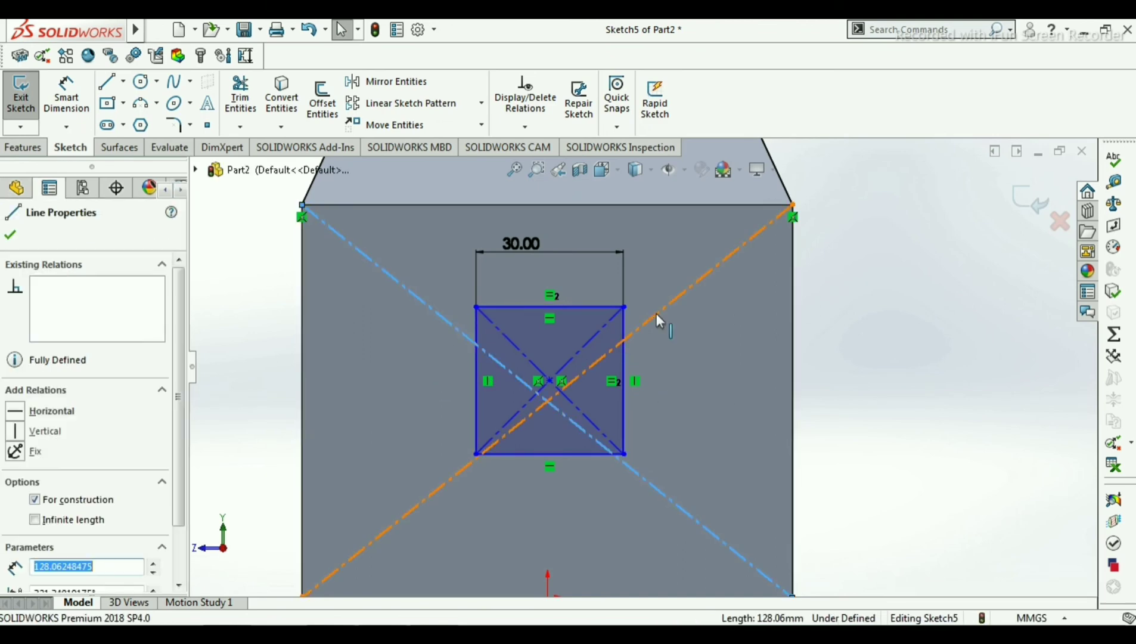
pyautogui.keyDown('ctrl'); pyautogui.click(655, 314); pyautogui.keyUp('ctrl')
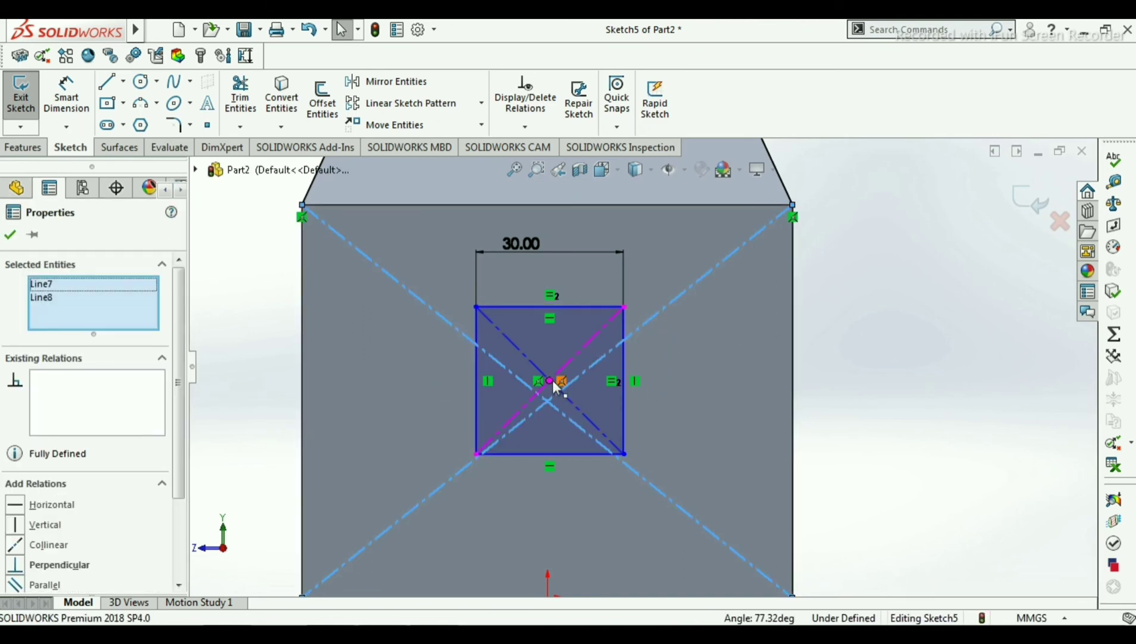
pyautogui.keyDown('ctrl'); pyautogui.click(549, 382); pyautogui.keyUp('ctrl')
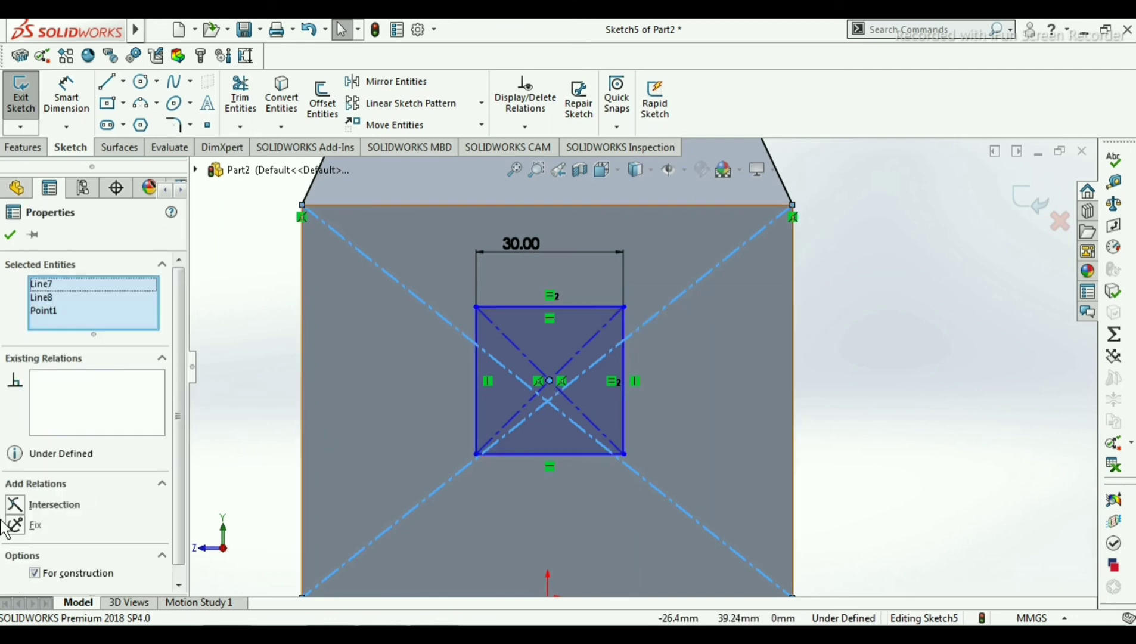
pyautogui.click(14, 506)
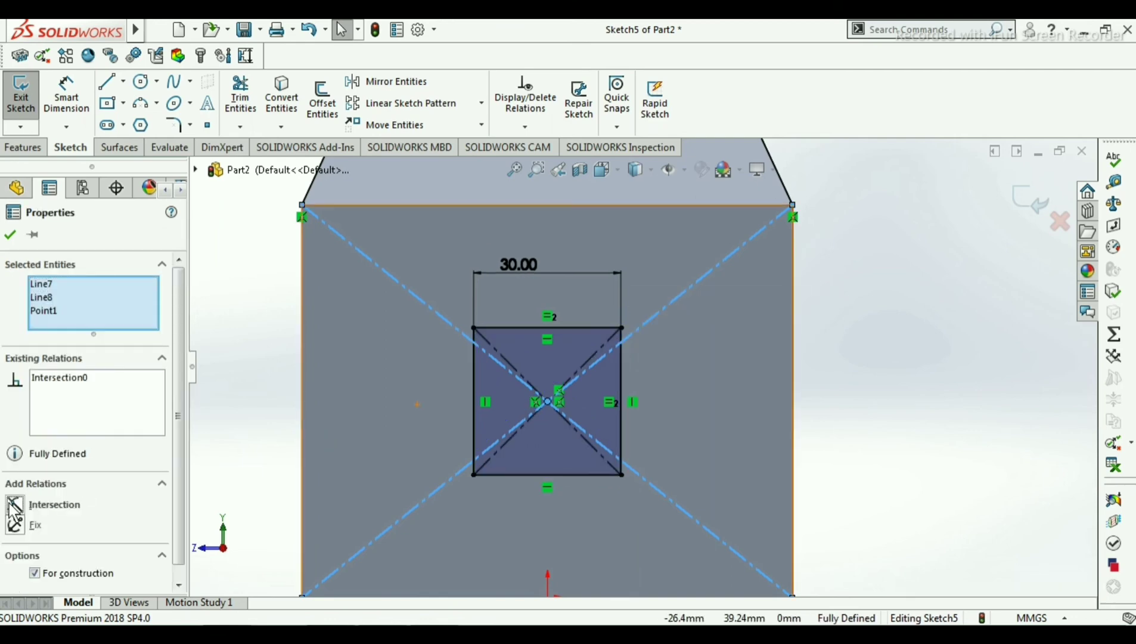
pyautogui.click(11, 236)
pyautogui.scroll(2, 673, 339)
pyautogui.scroll(-4, 673, 340)
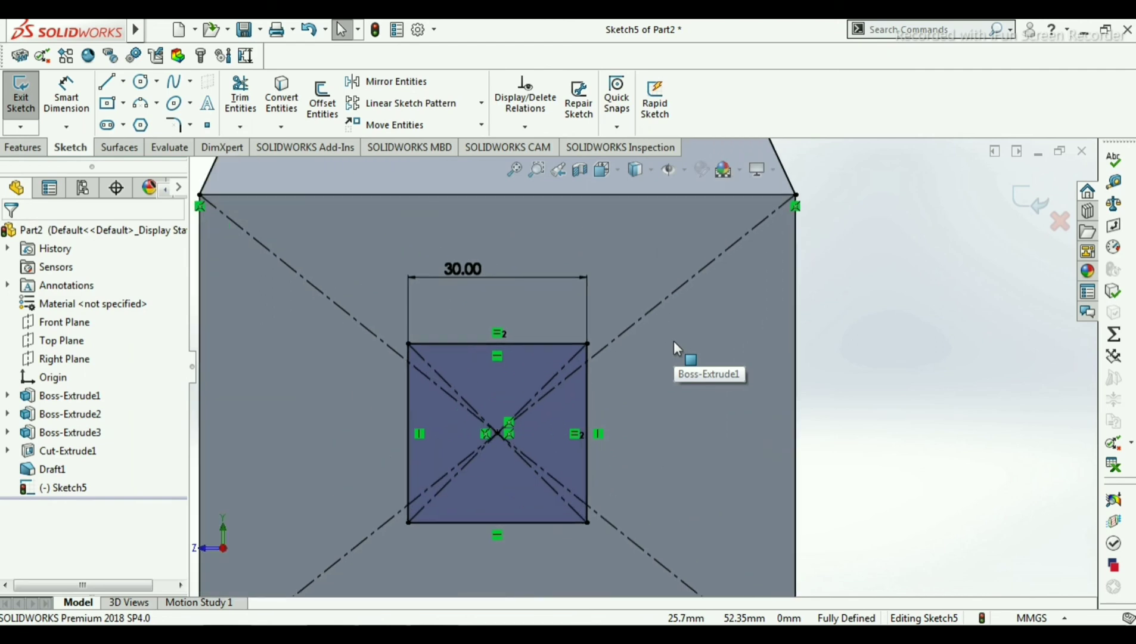
pyautogui.scroll(2, 674, 341)
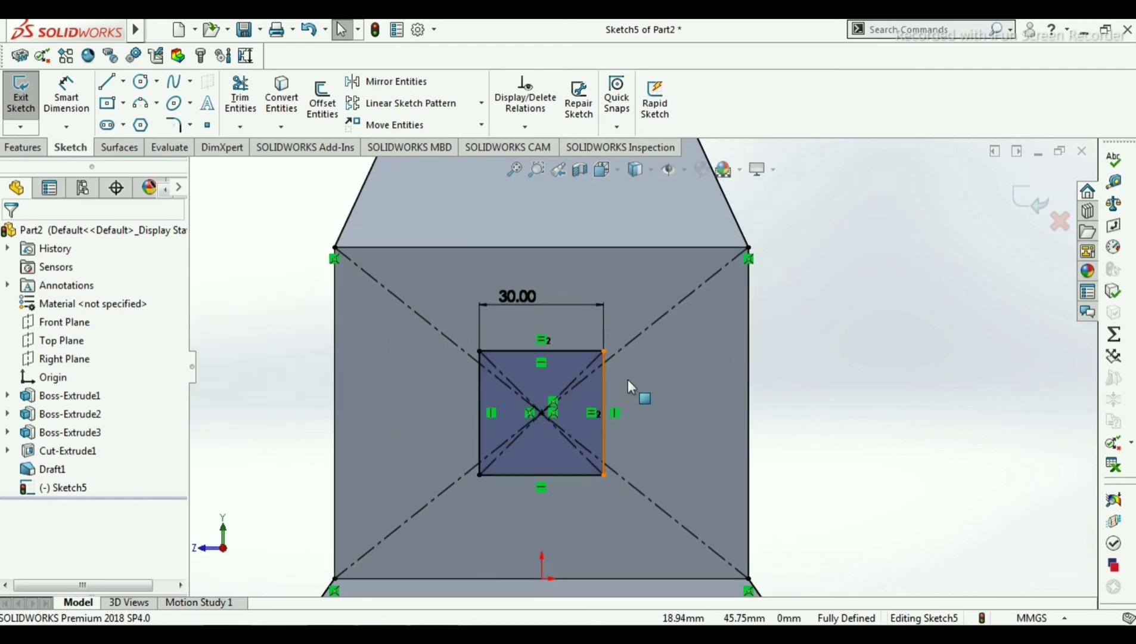
pyautogui.scroll(-1, 534, 422)
pyautogui.scroll(1, 534, 422)
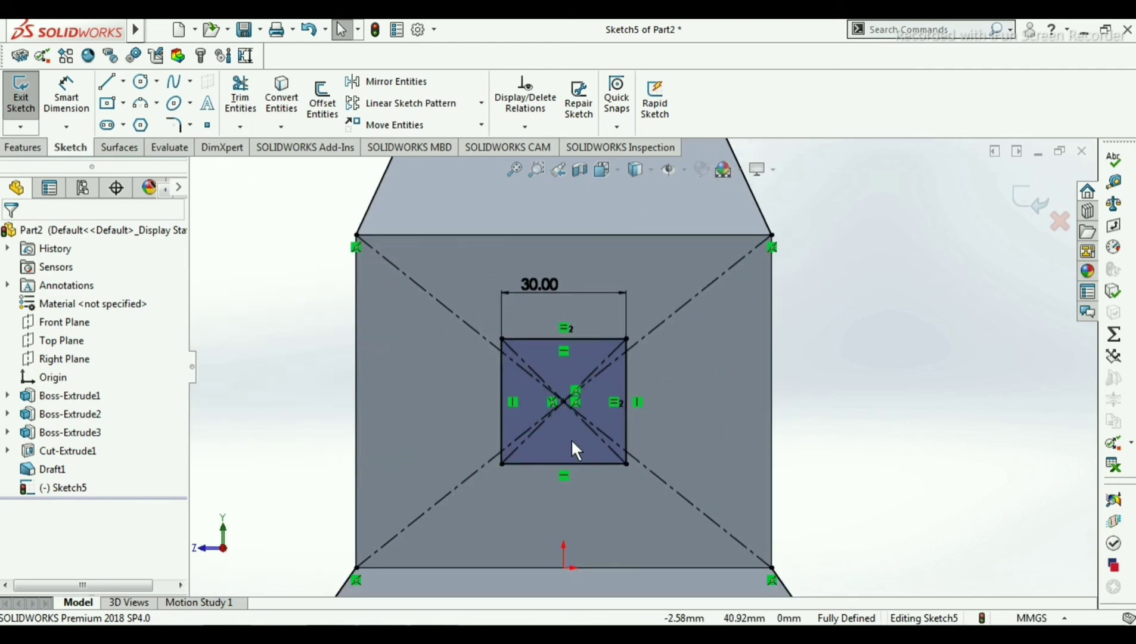
# - Check the side boss depth in the reference drawing and extrude the 30 mm square 20 mm outward from the block face, merged with the body
pyautogui.scroll(2, 627, 382)
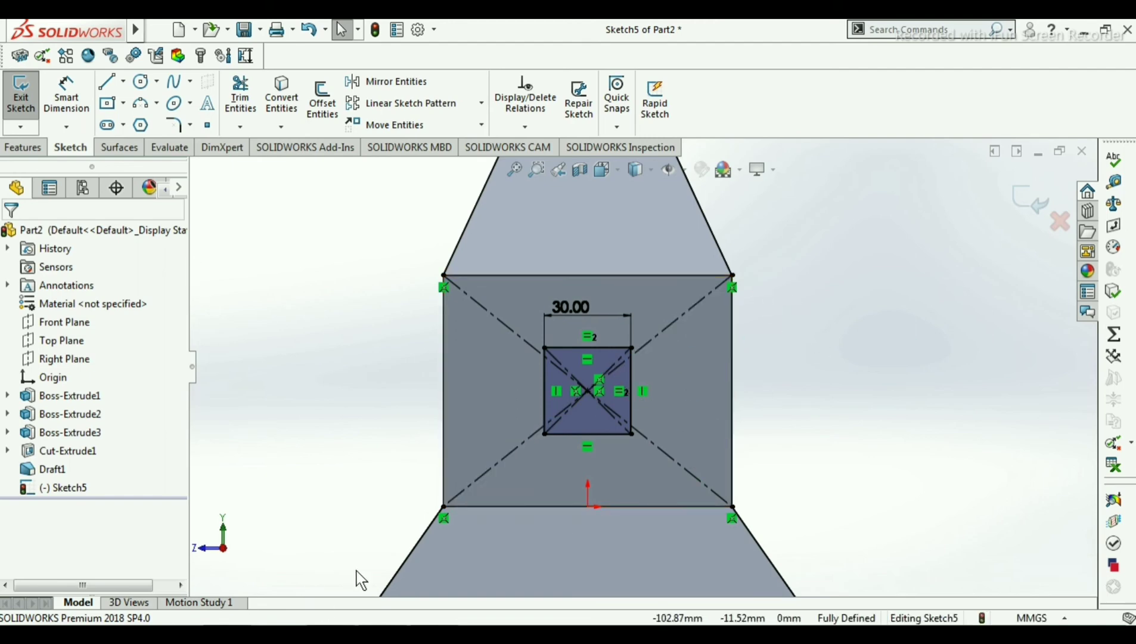
pyautogui.hotkey('alt', 'Tab')
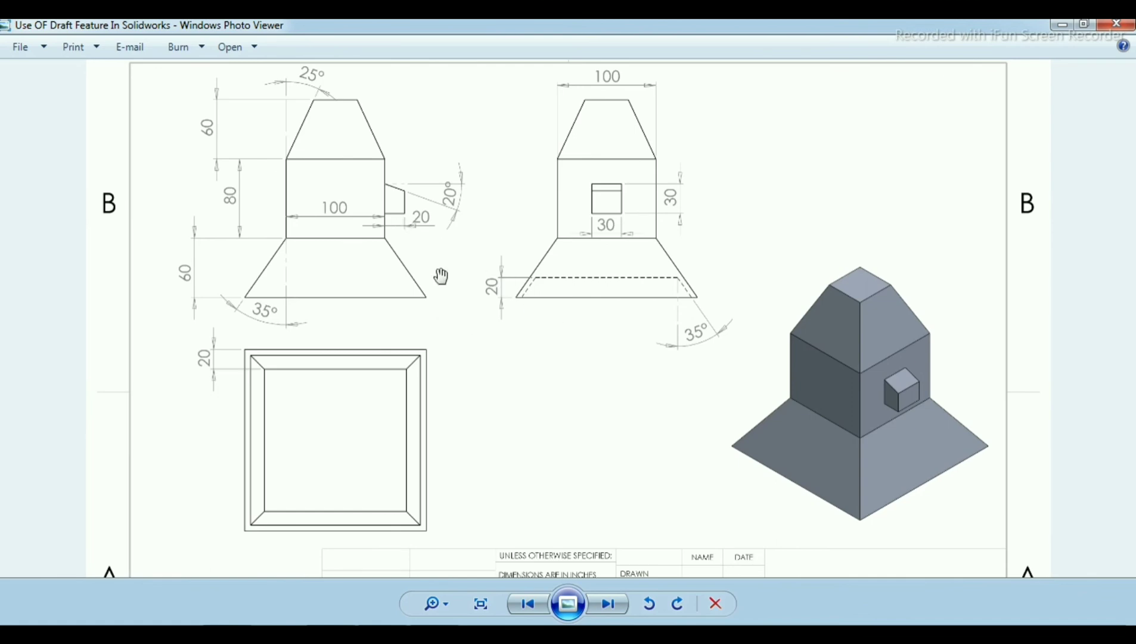
pyautogui.hotkey('alt', 'Tab')
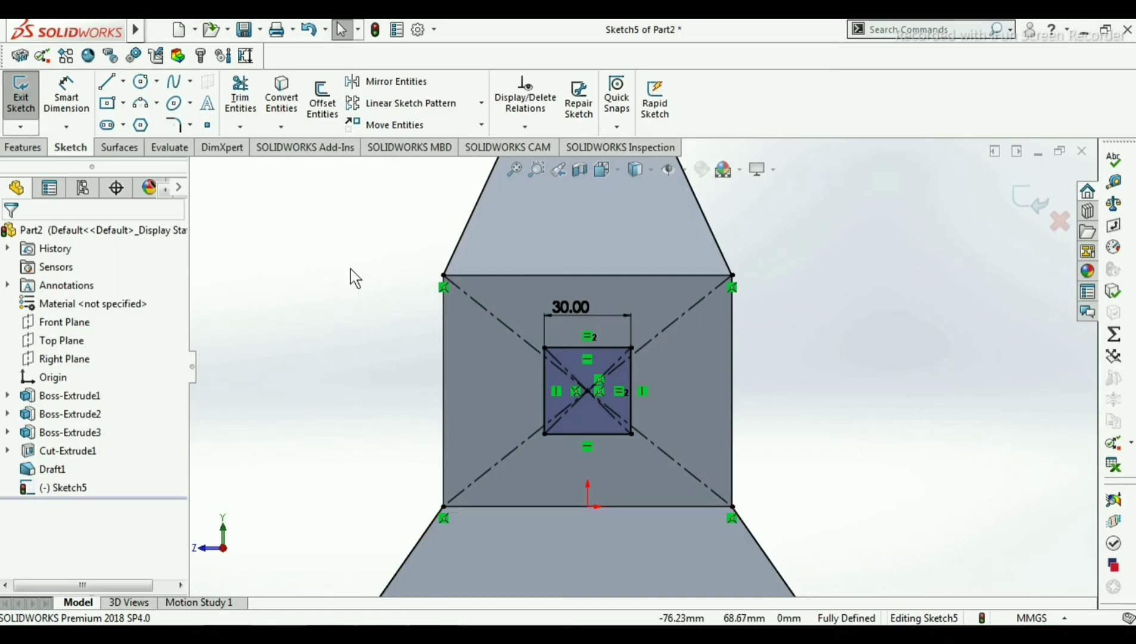
pyautogui.click(17, 148)
pyautogui.click(33, 93)
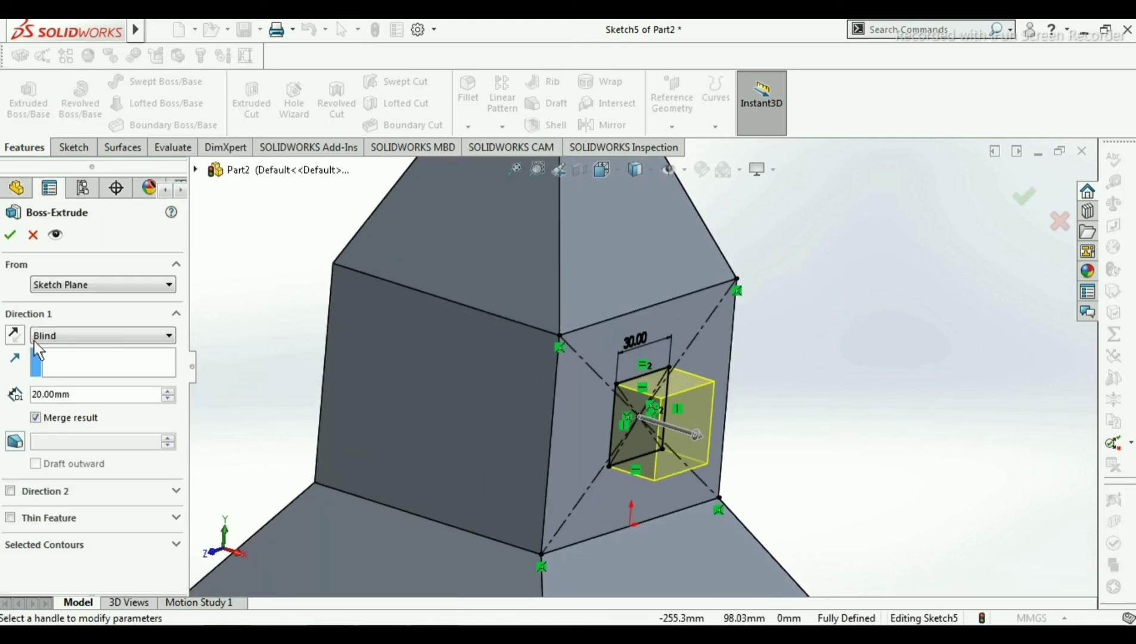
pyautogui.click(10, 234)
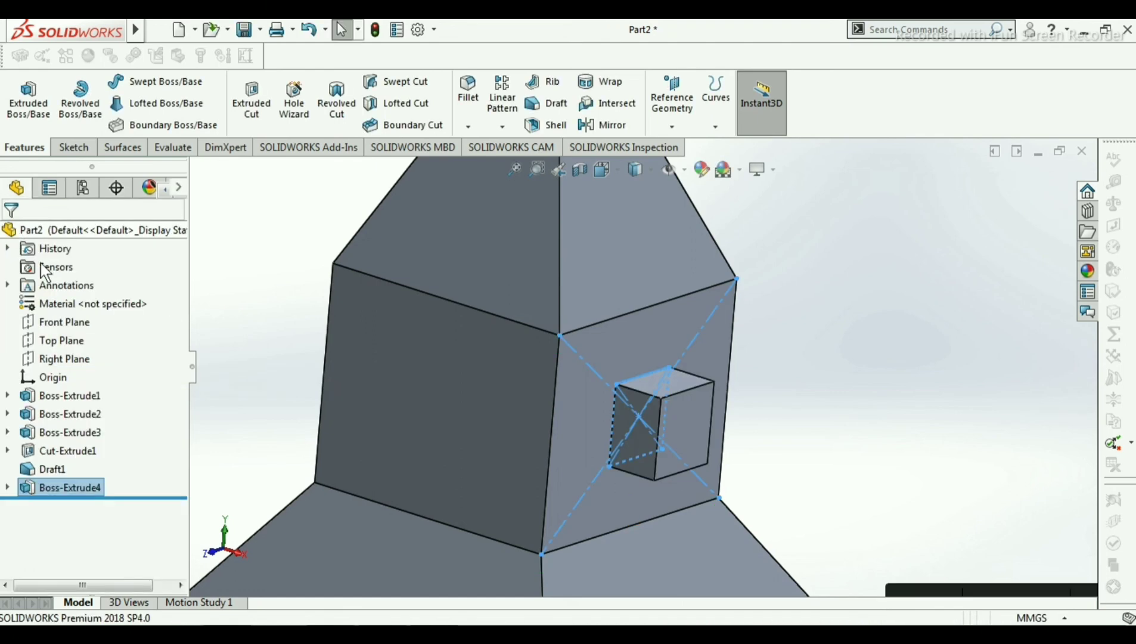
pyautogui.scroll(2, 503, 277)
pyautogui.click(811, 301)
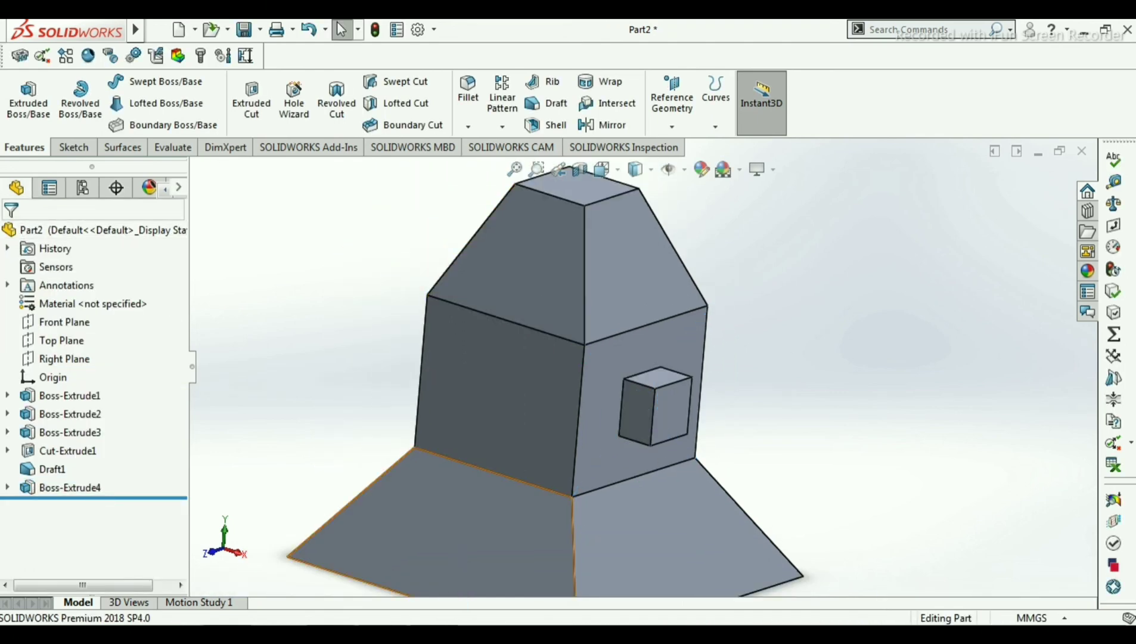
# - Start a manual neutral-plane Draft and set the draft angle to 20° according to the reference drawing
pyautogui.click(458, 623)
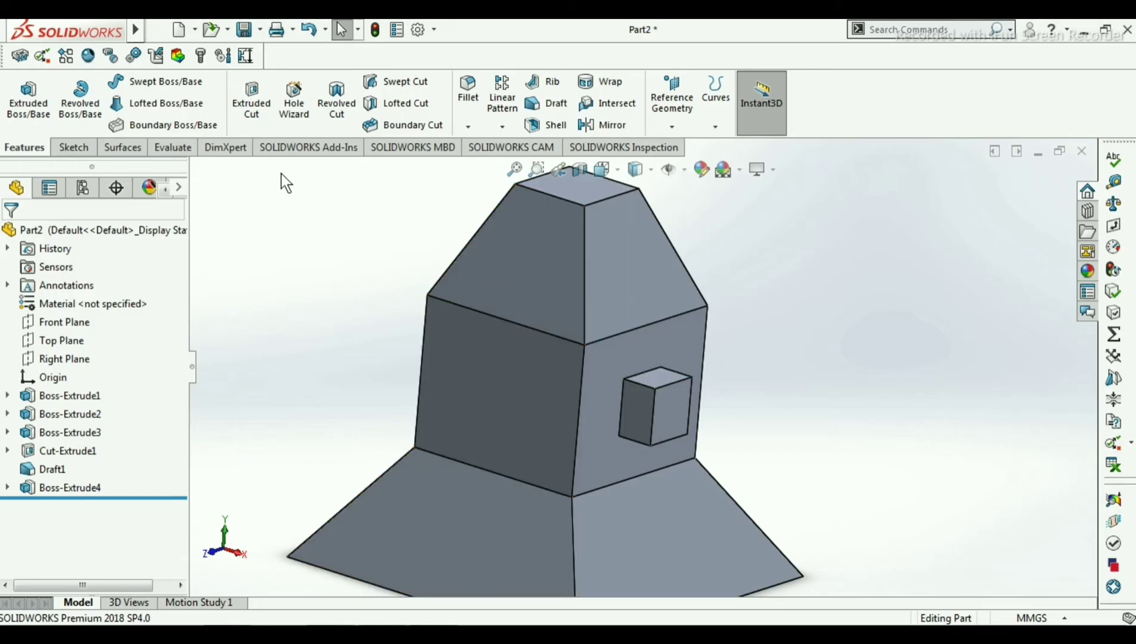
pyautogui.click(546, 106)
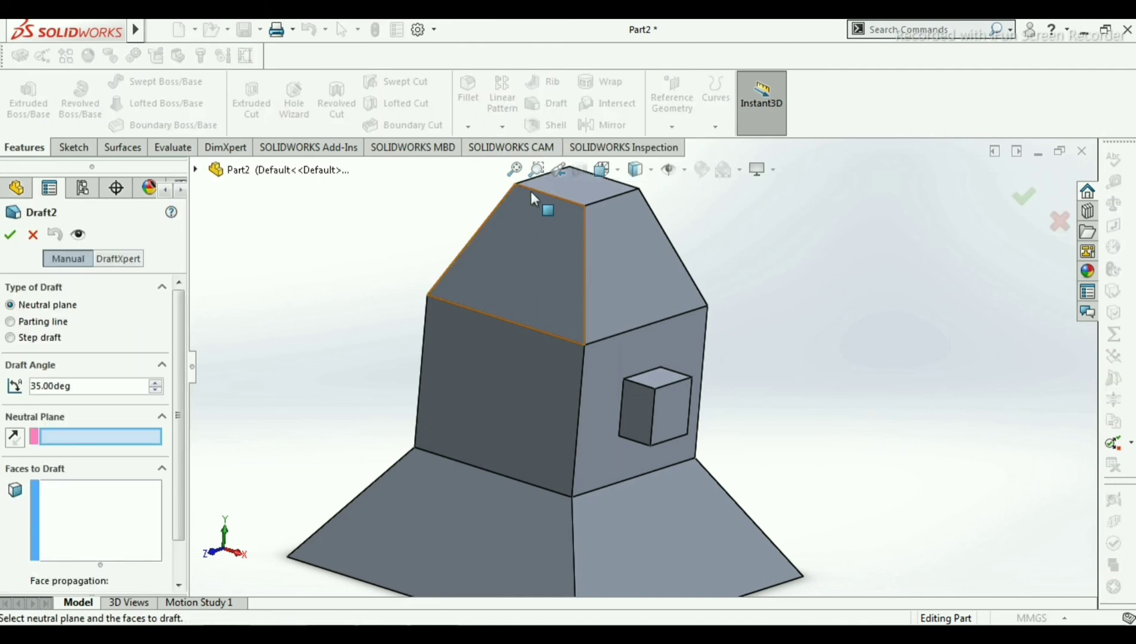
pyautogui.click(108, 260)
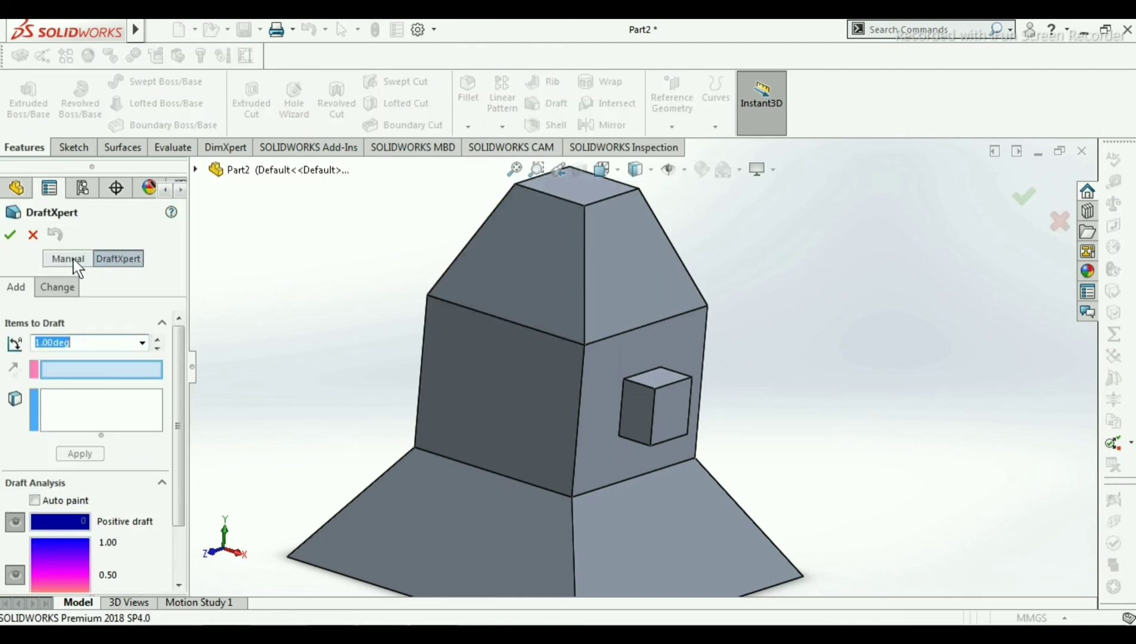
pyautogui.click(71, 262)
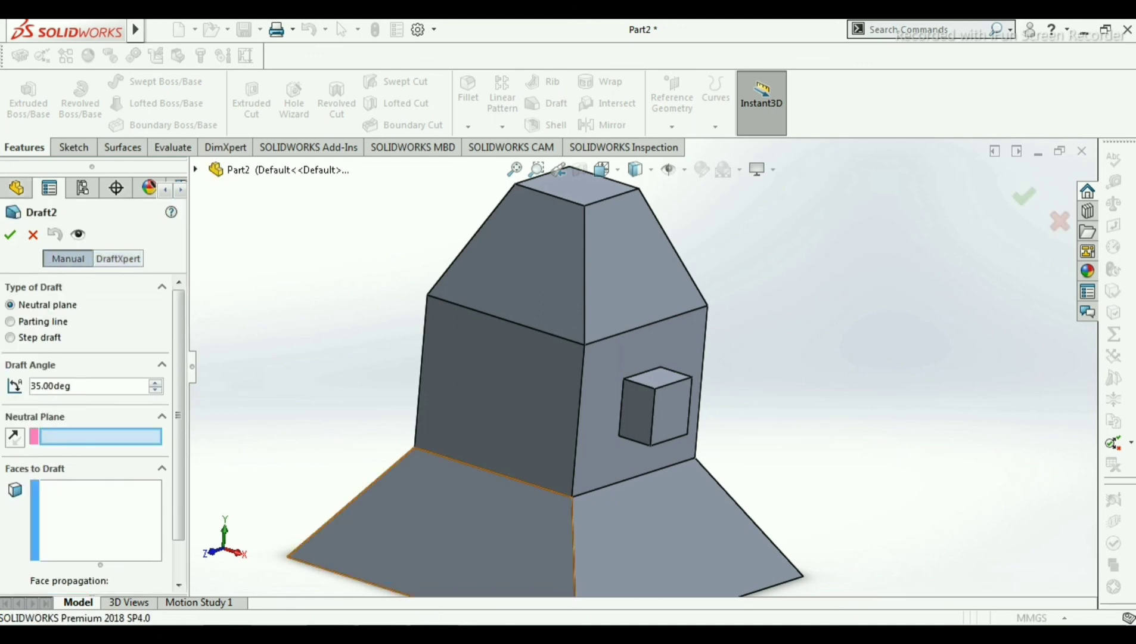
pyautogui.hotkey('alt', 'Tab')
pyautogui.hotkey('alt', 'Tab')
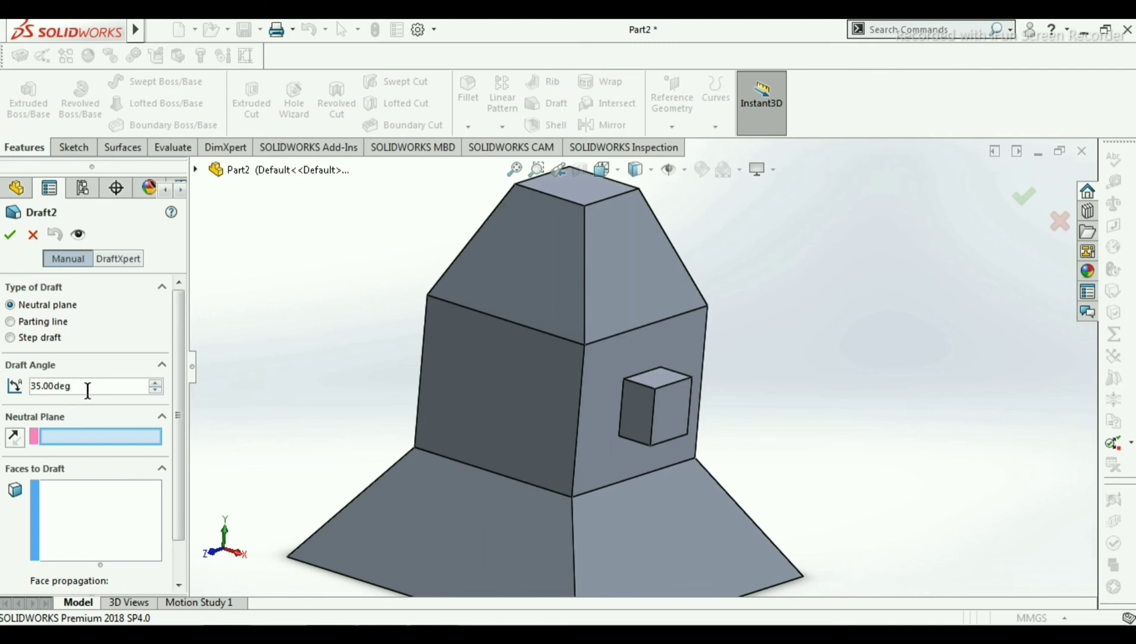
pyautogui.moveTo(87, 390); pyautogui.dragTo(13, 381)
pyautogui.write('2')
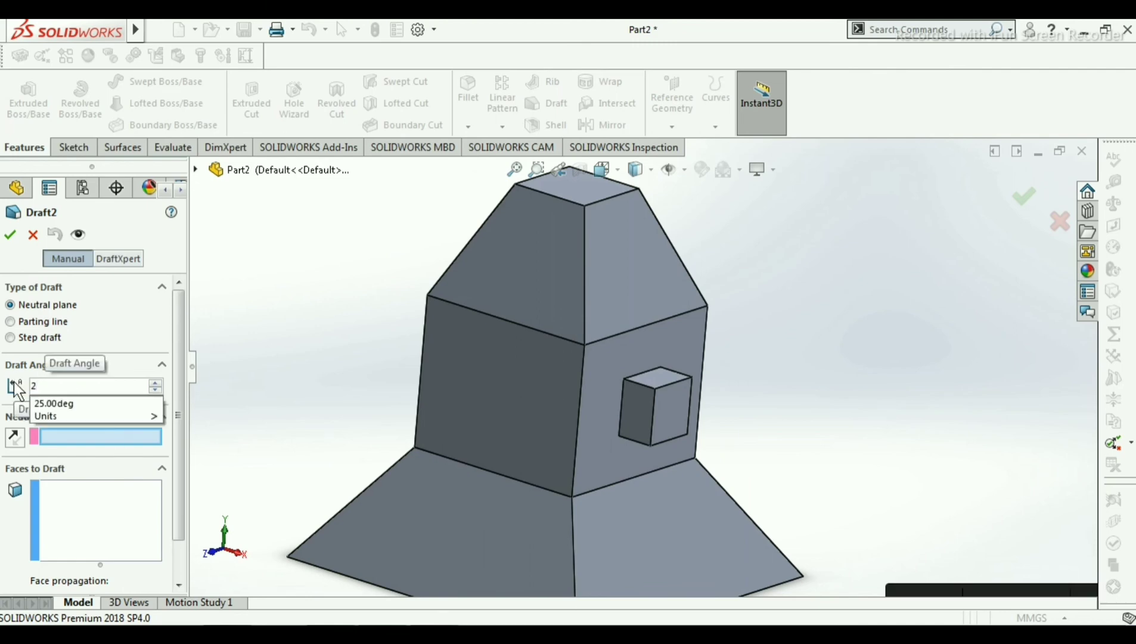
pyautogui.write('0')
pyautogui.moveTo(75, 404)
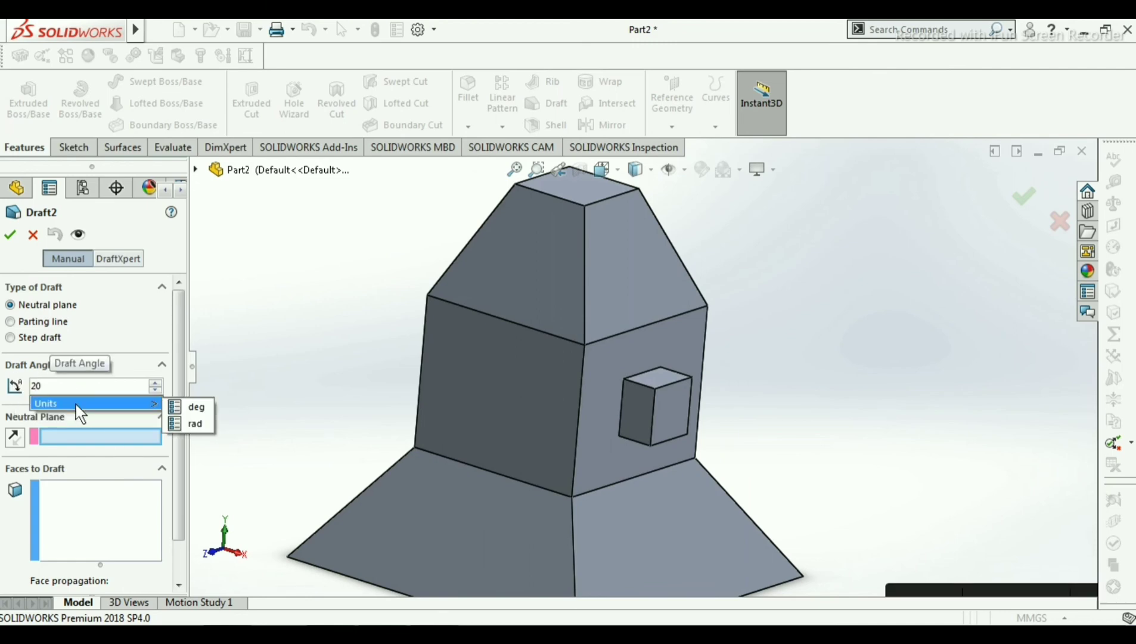
pyautogui.click(191, 406)
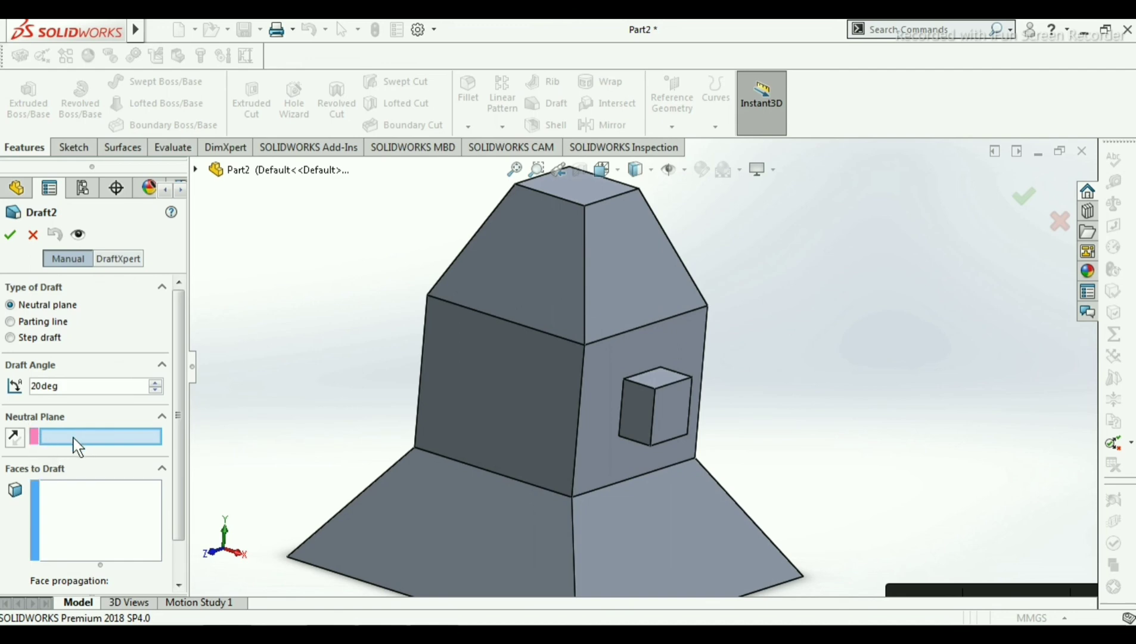
# - Draft the upper face of the side boss, using the block face it stands on as the neutral plane, and compare with the drawing
pyautogui.moveTo(787, 291); pyautogui.dragTo(764, 286, button='middle')
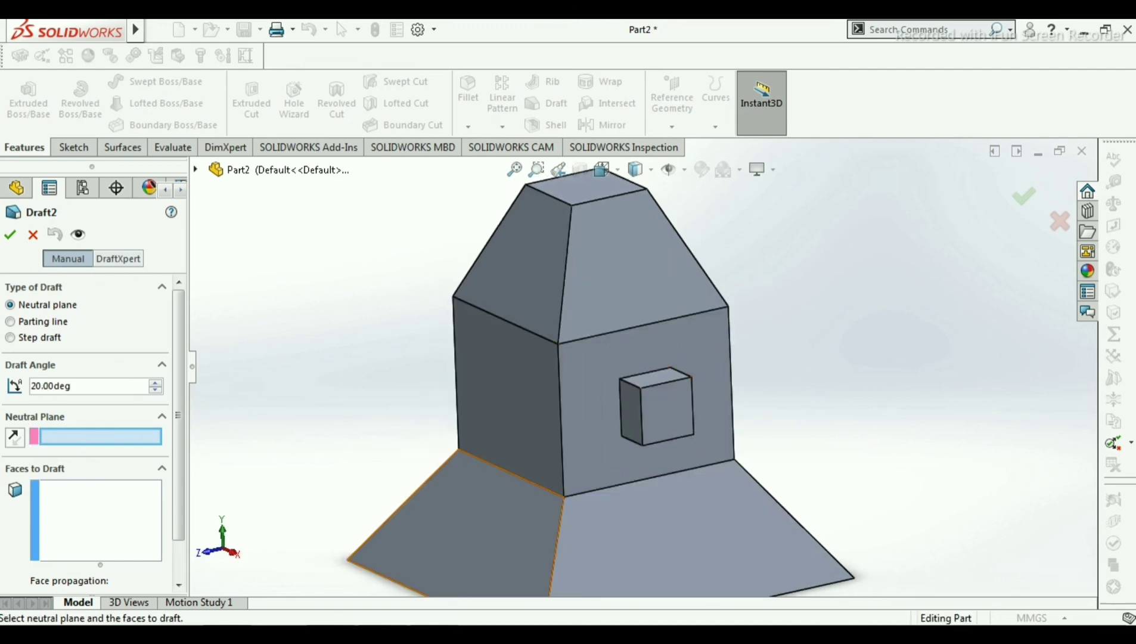
pyautogui.hotkey('alt', 'Tab')
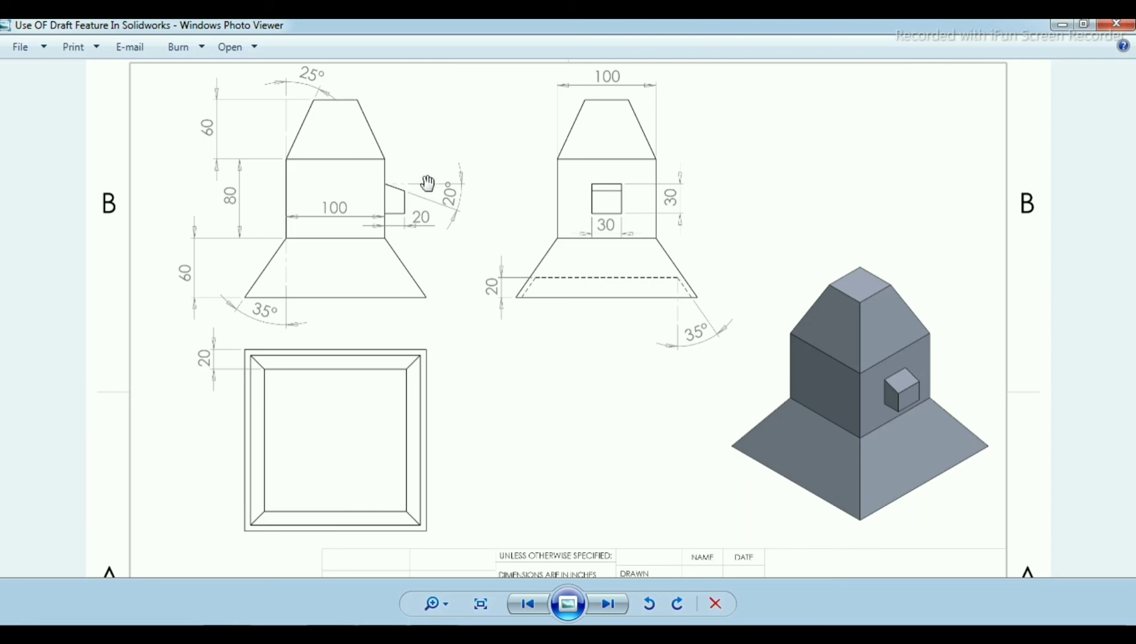
pyautogui.hotkey('alt', 'Tab')
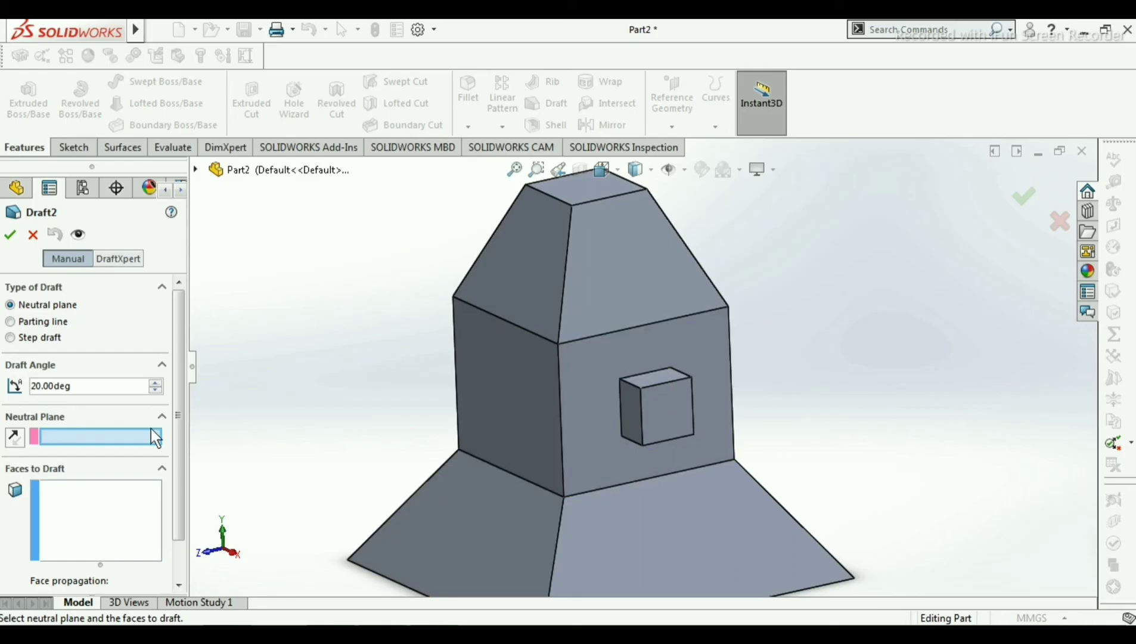
pyautogui.click(586, 385)
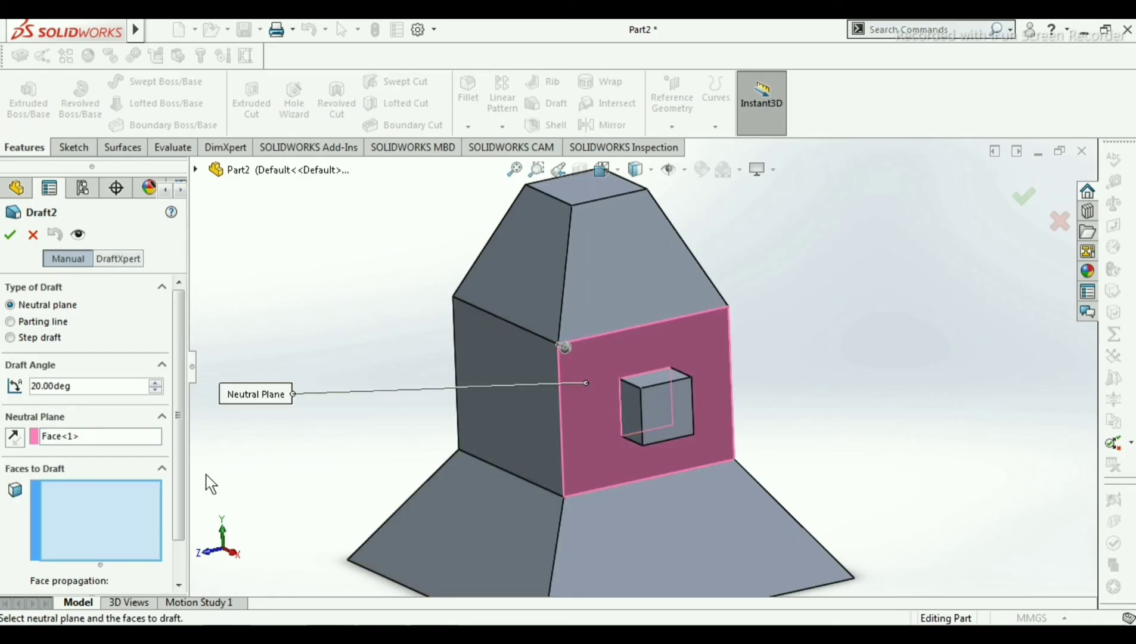
pyautogui.click(656, 381)
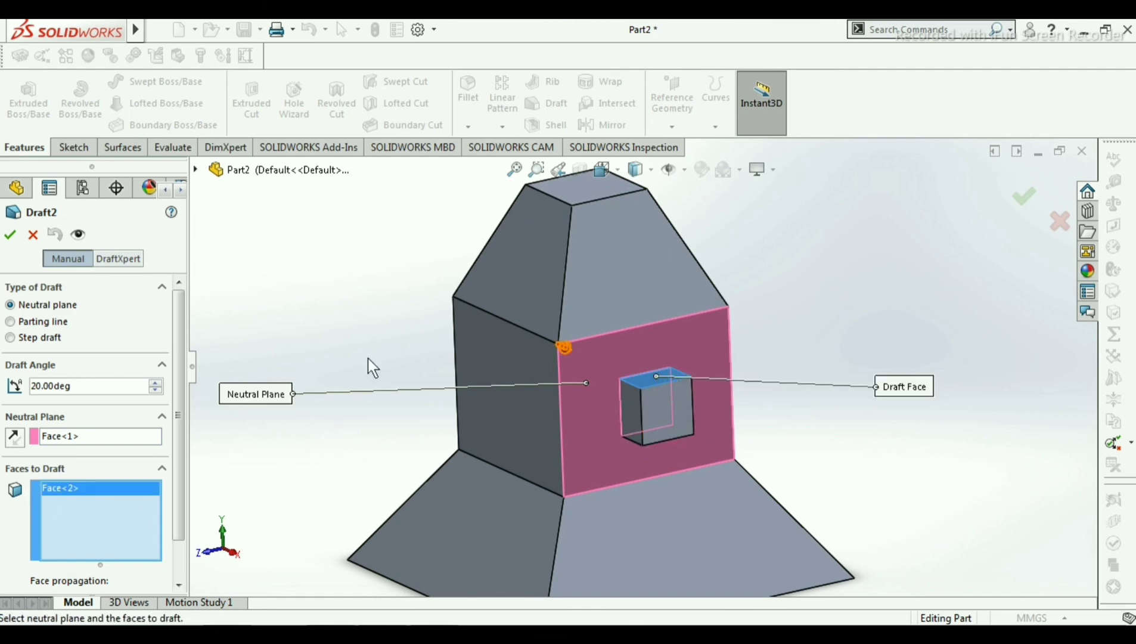
pyautogui.click(11, 236)
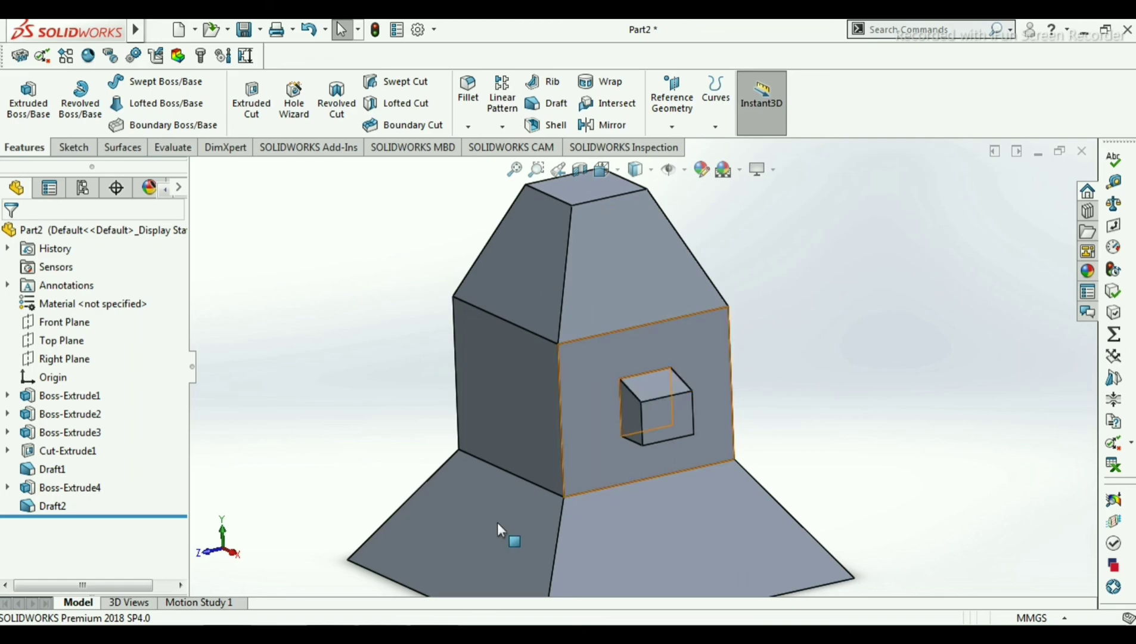
pyautogui.click(480, 633)
pyautogui.click(480, 633)
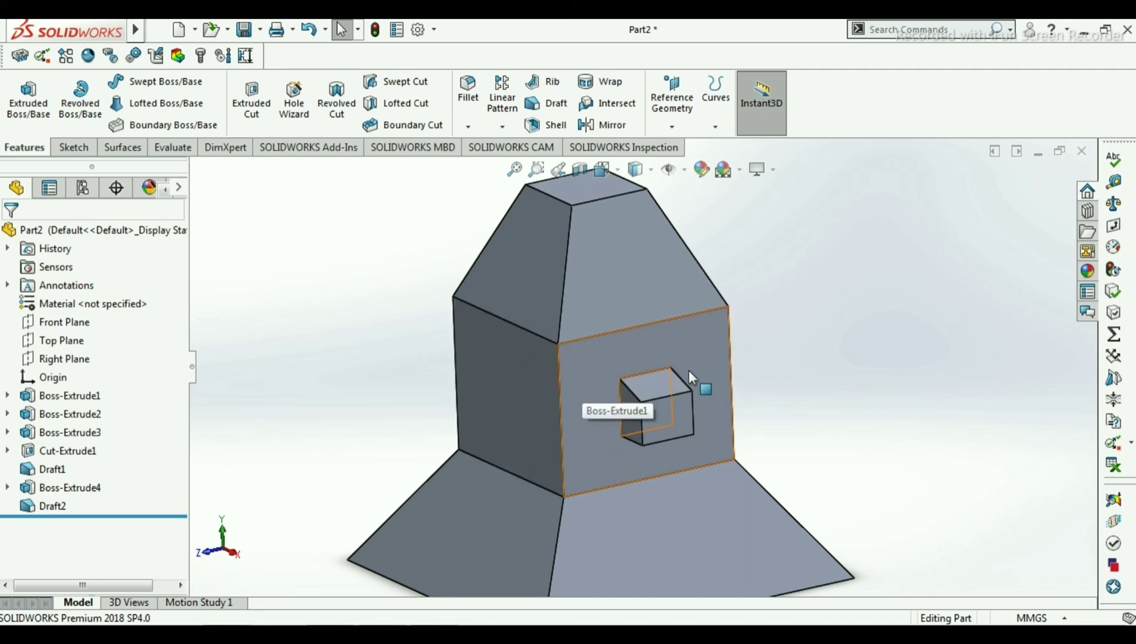
pyautogui.scroll(2, 689, 369)
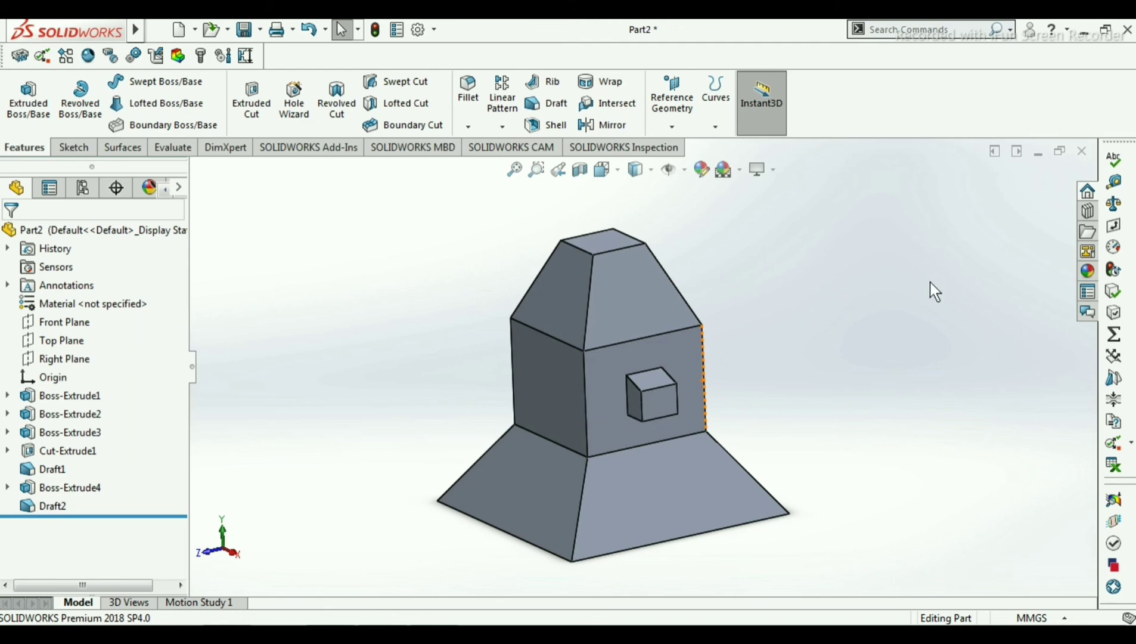